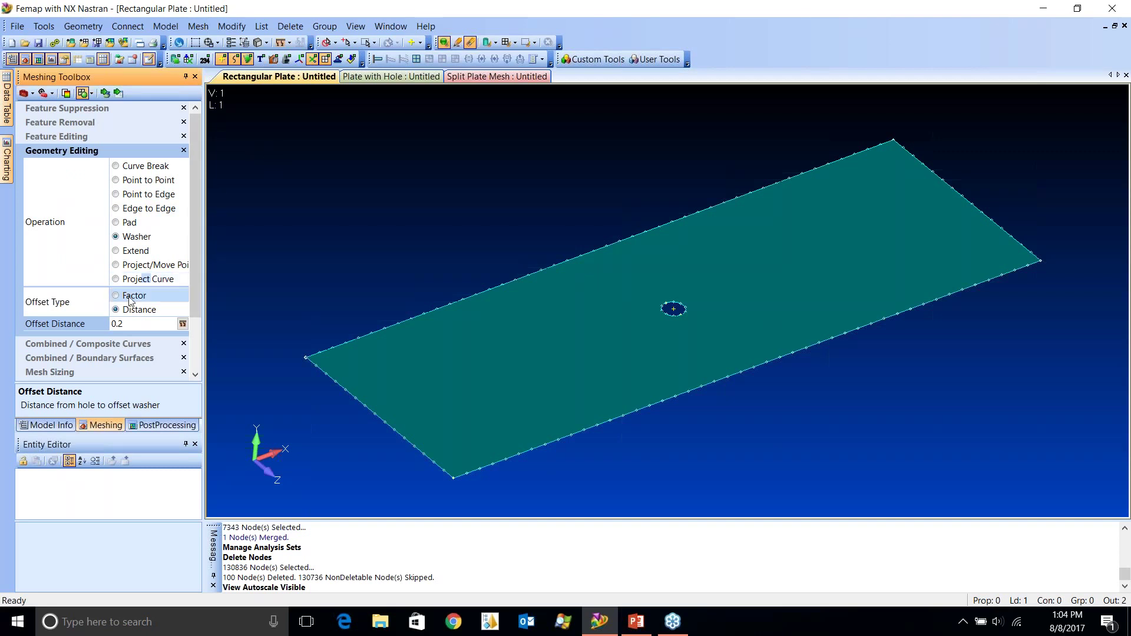
# - Add a washer around the plate's central hole using an offset distance of 0.2
pyautogui.click(105, 95)
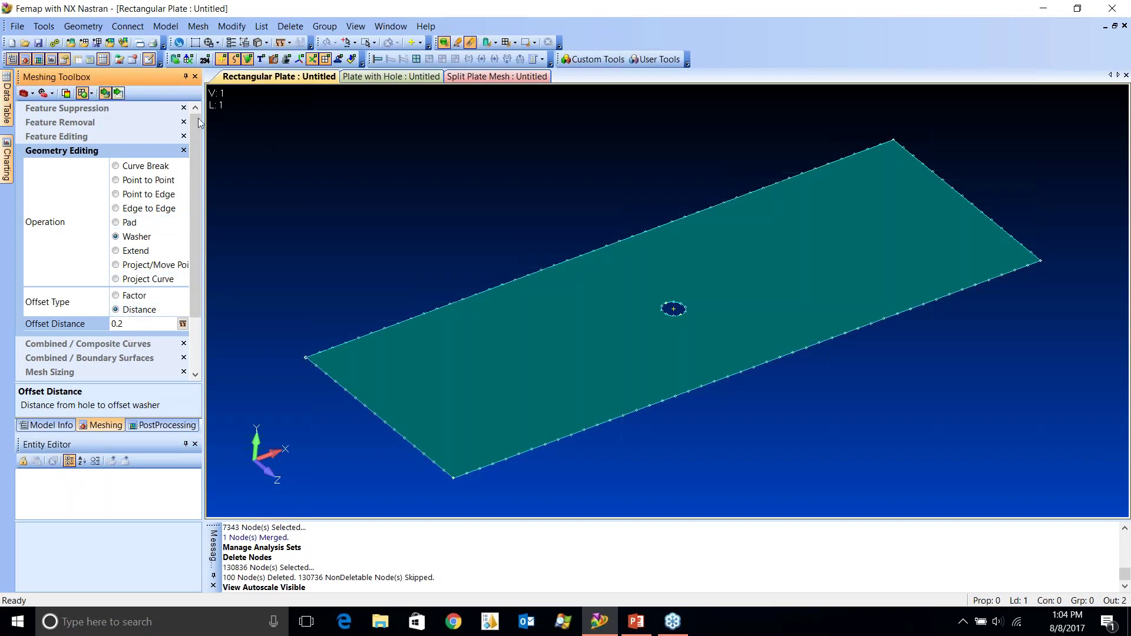
pyautogui.click(699, 296)
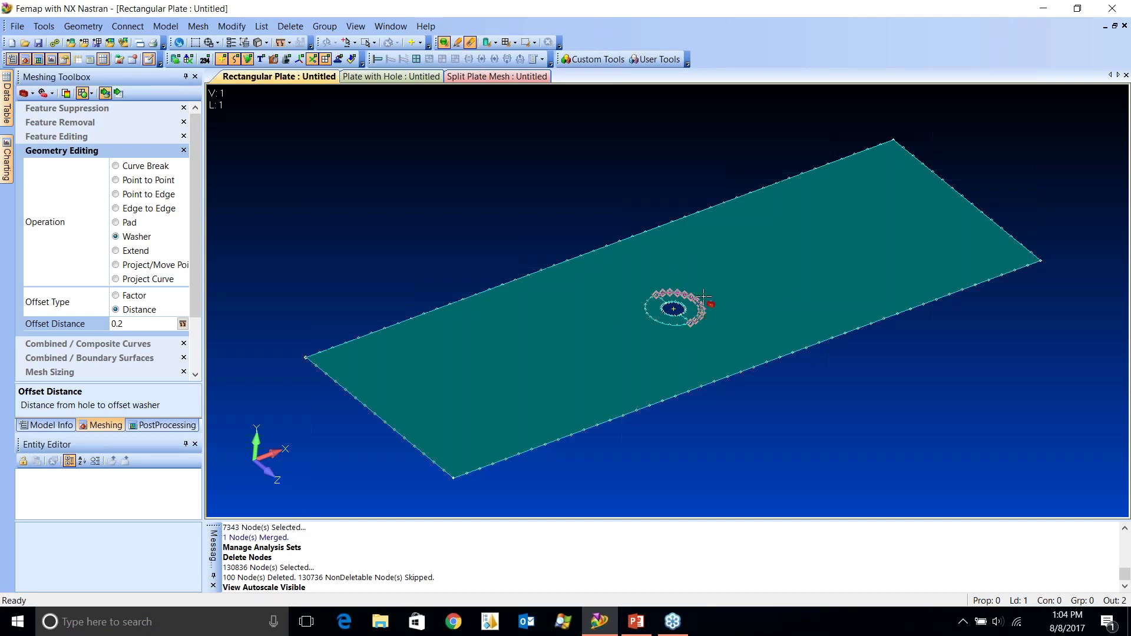
pyautogui.click(106, 94)
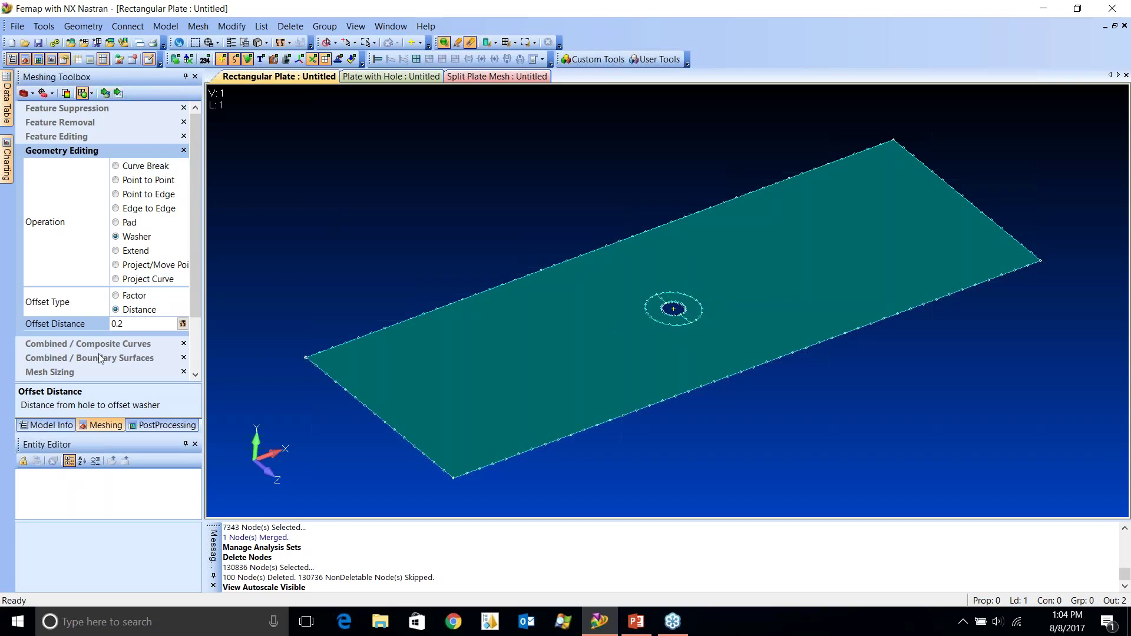
# - Configure surface meshing for a mapped mesh with size 0.2 and the 1..Plate property
pyautogui.scroll(-1, 64, 165)
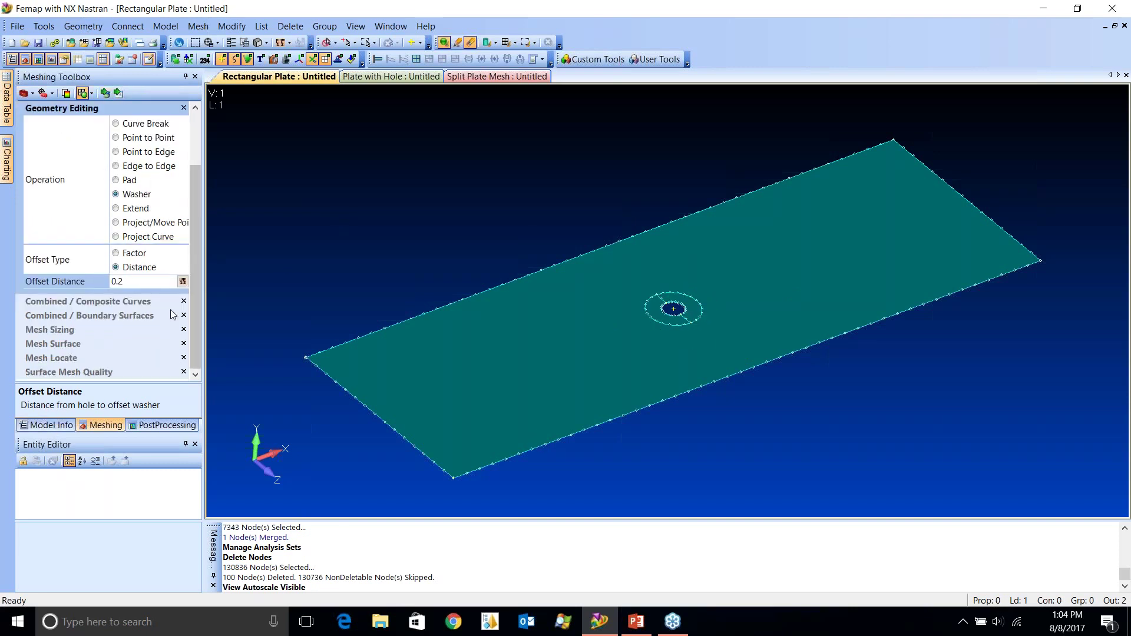
pyautogui.click(54, 343)
pyautogui.scroll(-1, 141, 255)
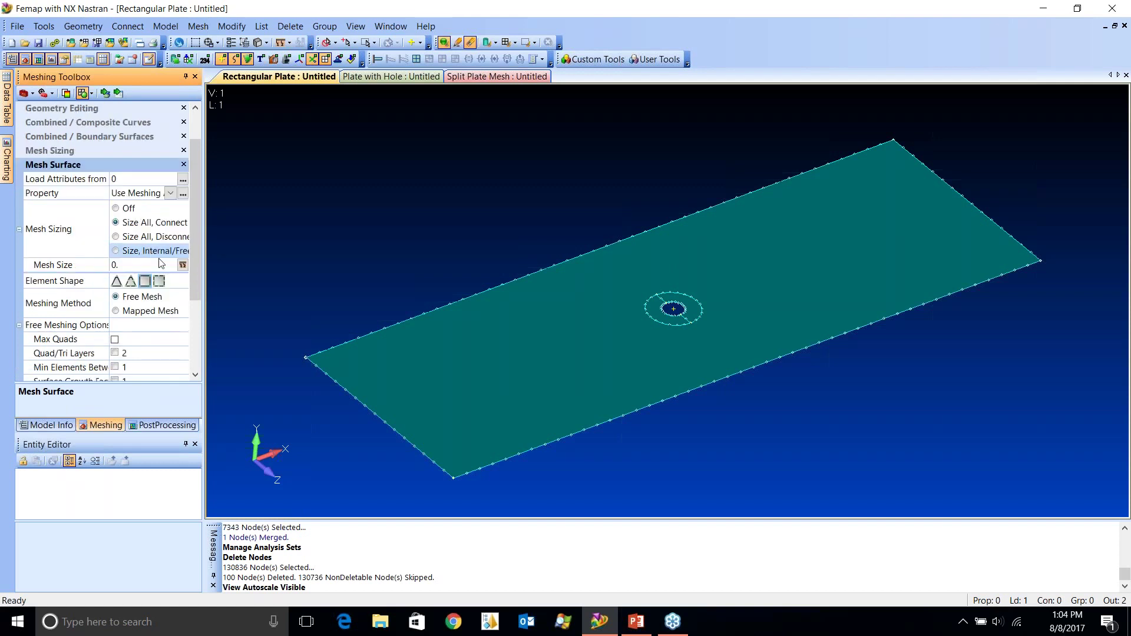
pyautogui.click(145, 310)
pyautogui.click(139, 265)
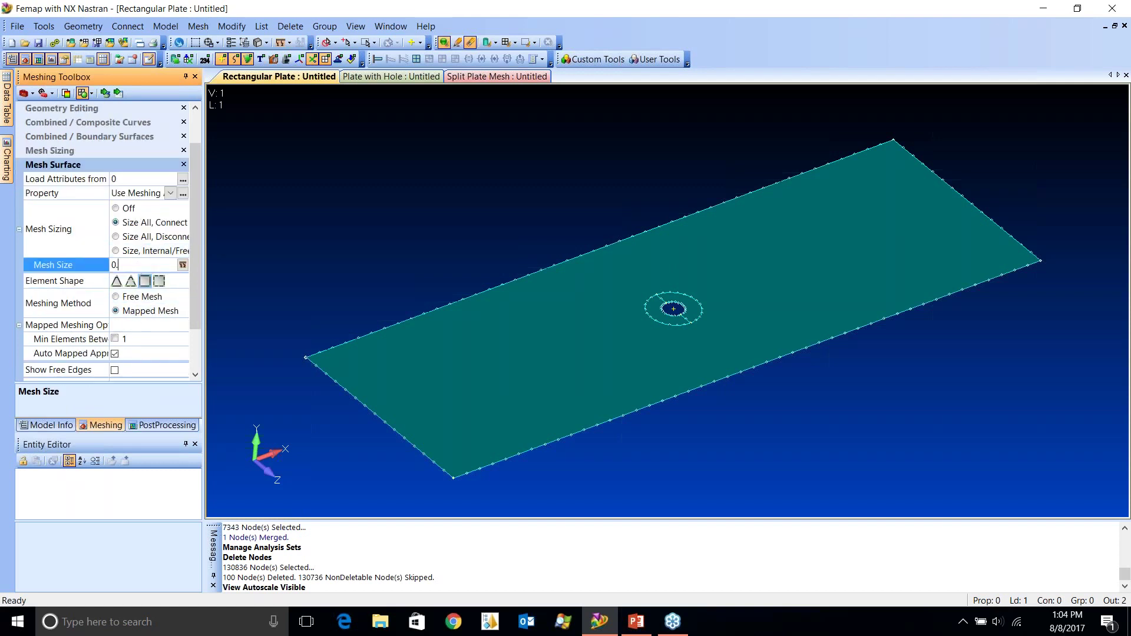
pyautogui.write('2')
pyautogui.click(170, 194)
pyautogui.click(149, 222)
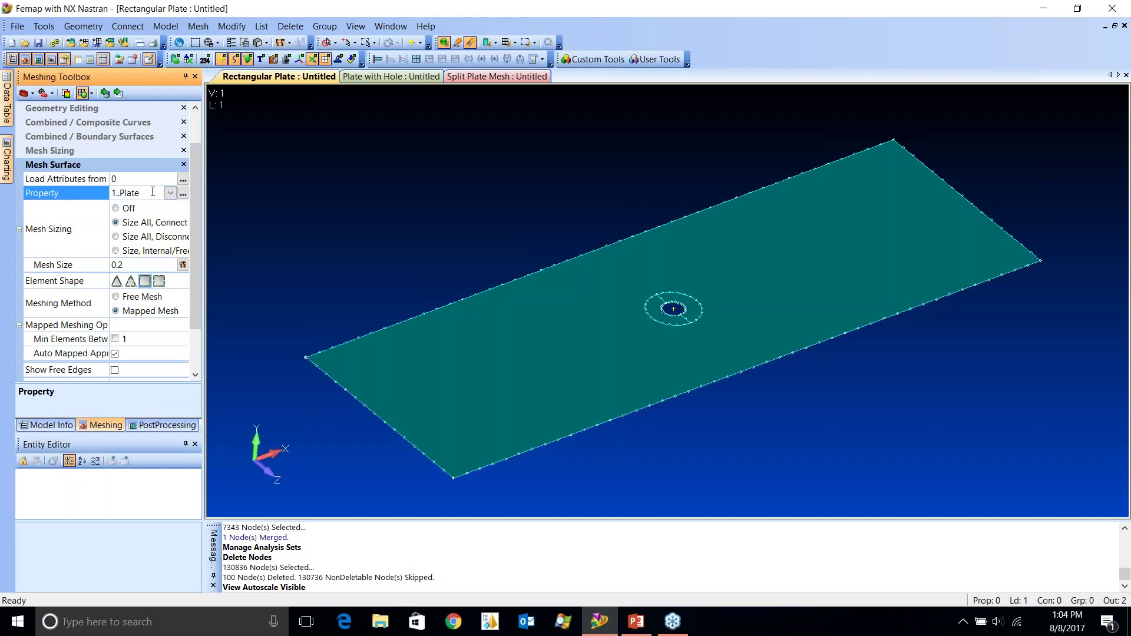
# - Mesh the washer around the hole and the surrounding plate surface, using front picking for the plate
pyautogui.click(109, 97)
pyautogui.click(659, 318)
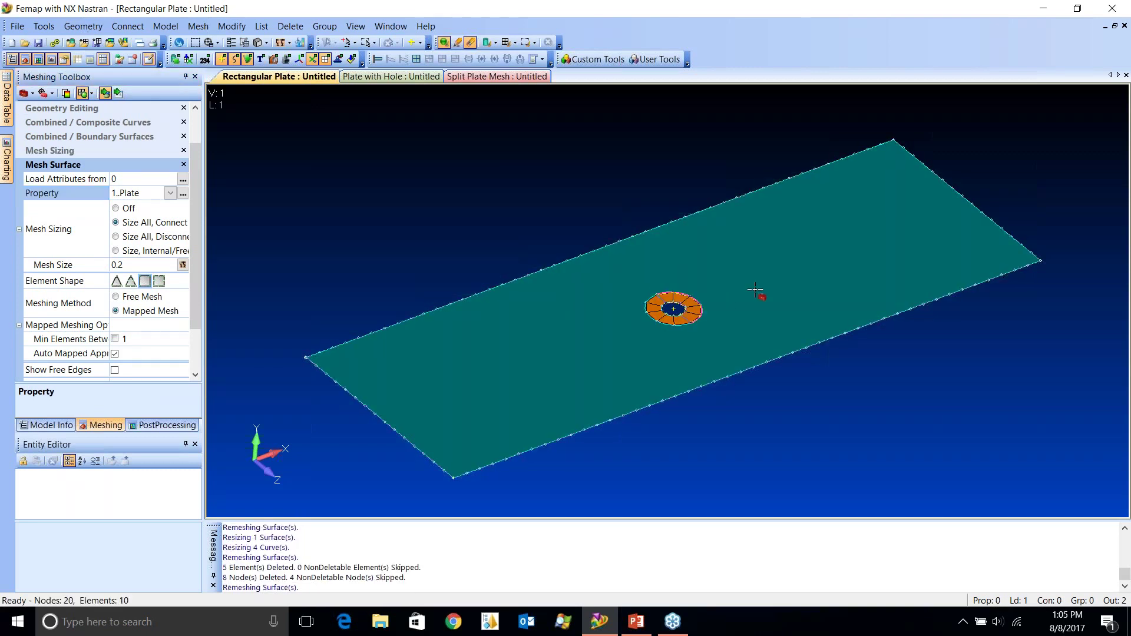
pyautogui.rightClick(852, 238)
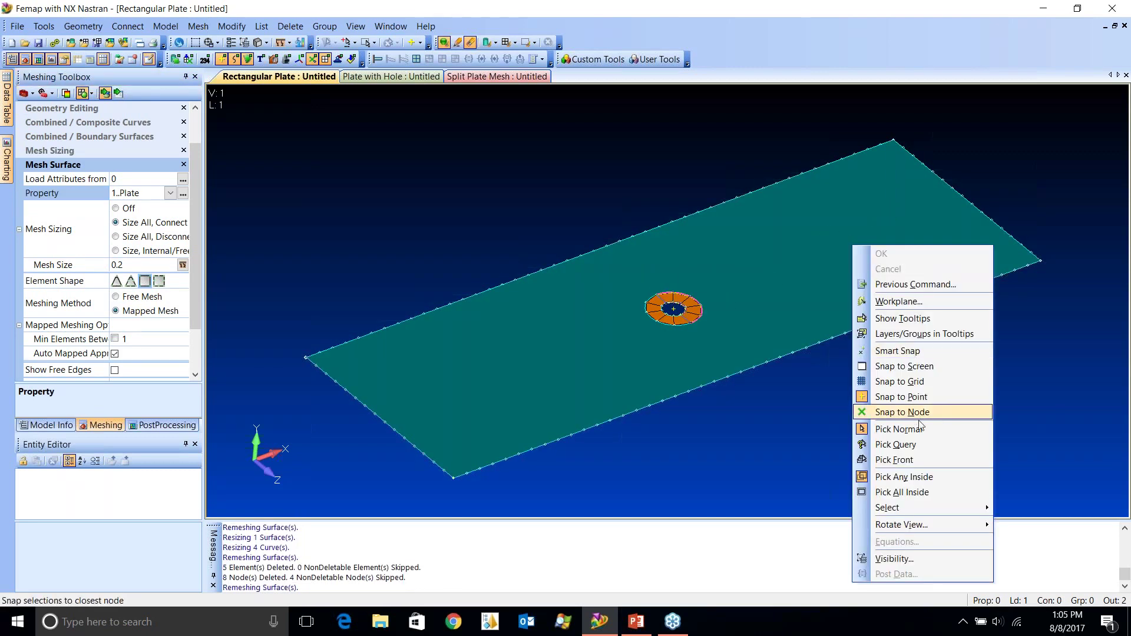
pyautogui.click(918, 459)
pyautogui.click(840, 268)
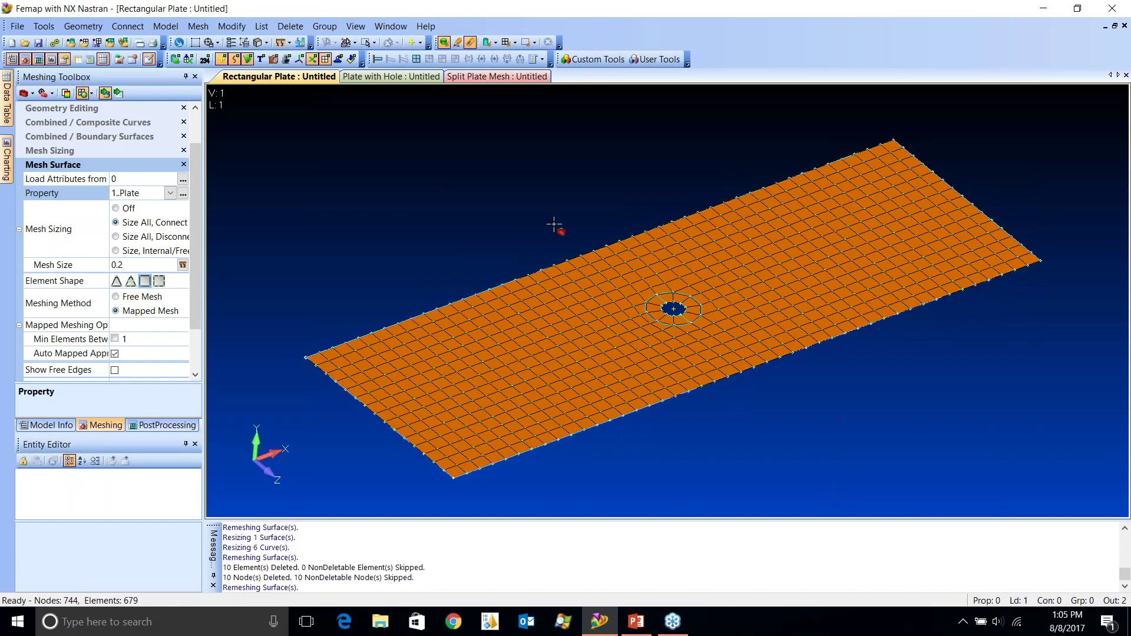
pyautogui.click(117, 96)
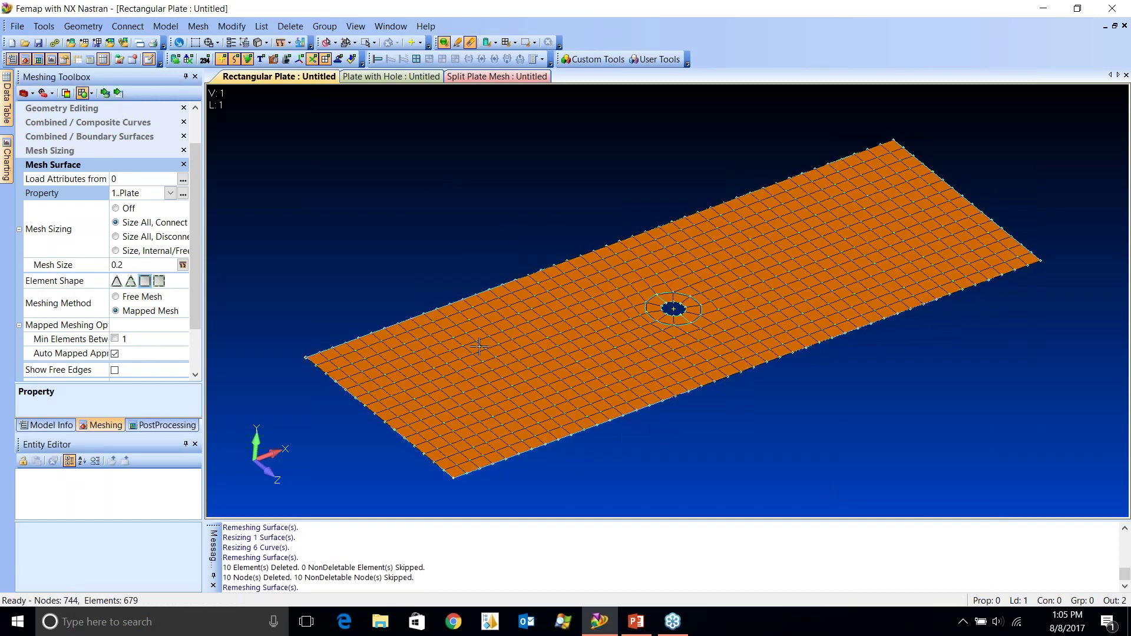
# - Show the model tree and display the applied tension loads on the meshed plate
pyautogui.click(51, 424)
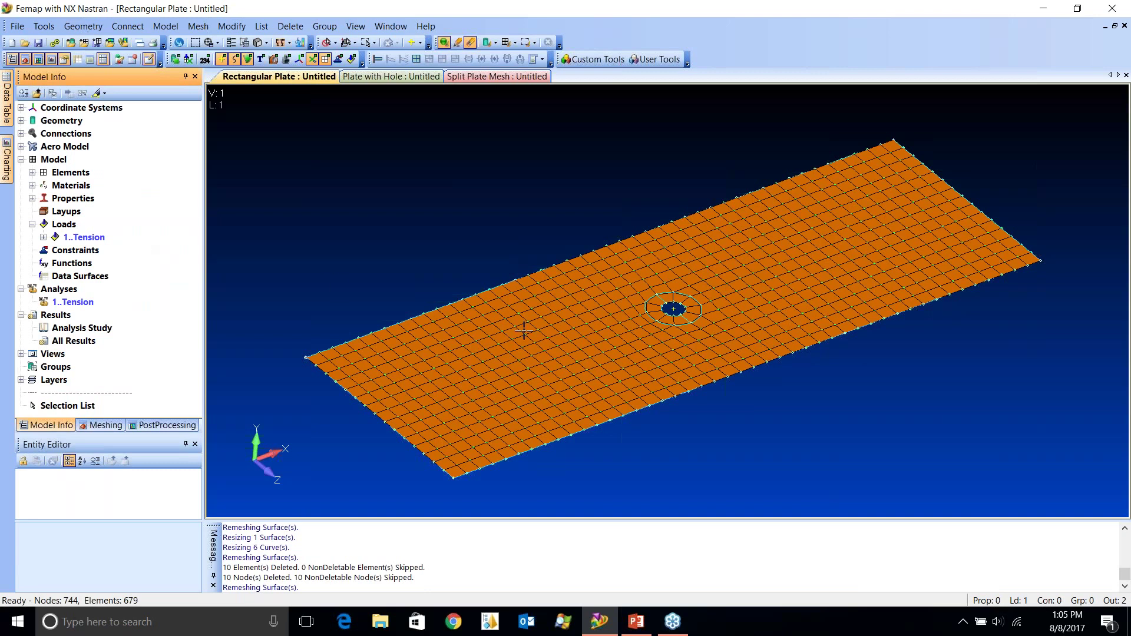
pyautogui.scroll(1, 765, 303)
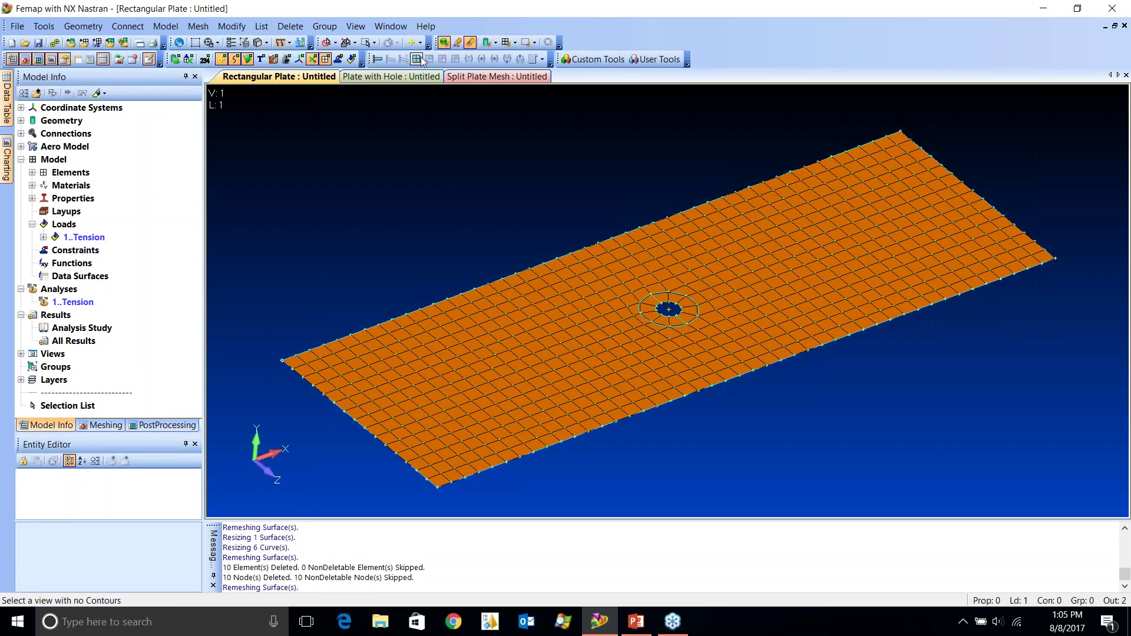
pyautogui.click(351, 59)
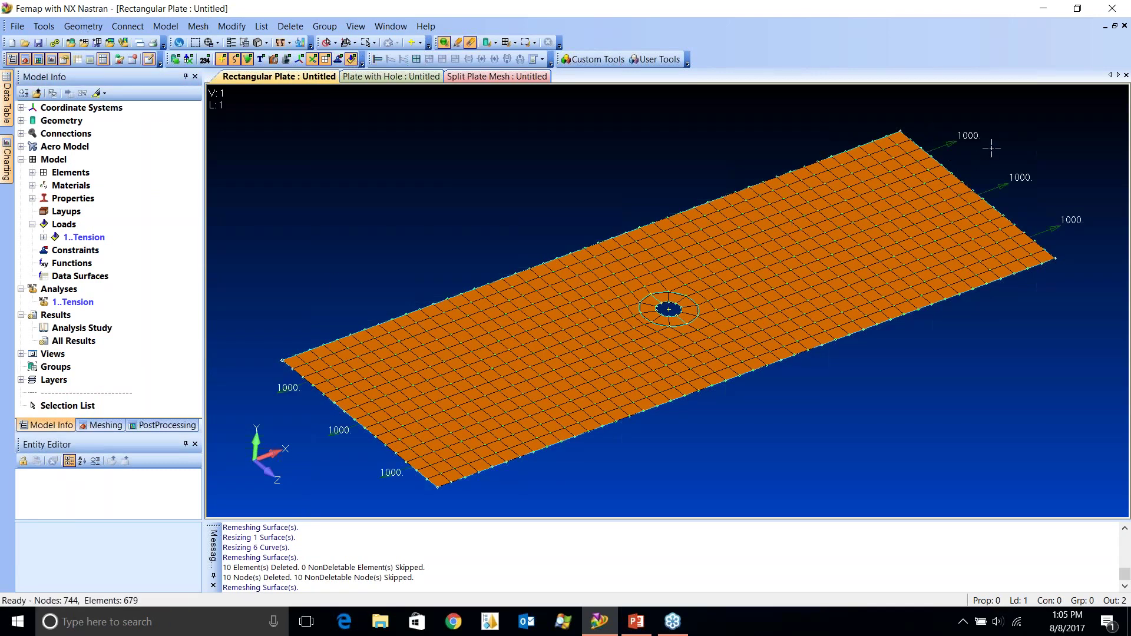
# - Run the Tension analysis and check its real solve time in the log
pyautogui.rightClick(73, 301)
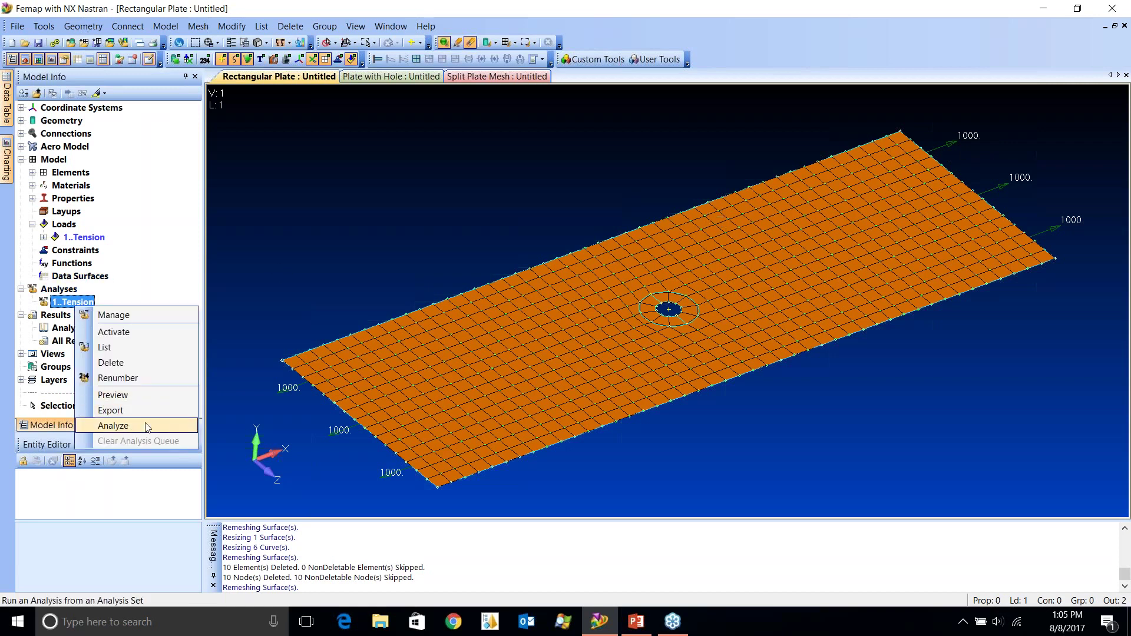
pyautogui.click(147, 426)
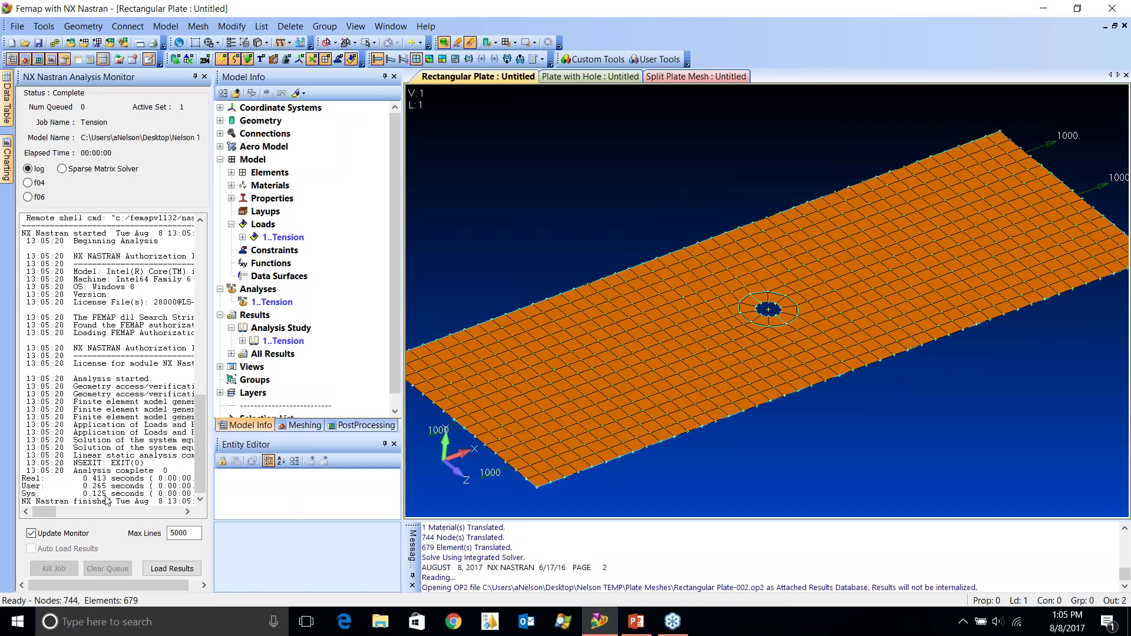
pyautogui.click(98, 480)
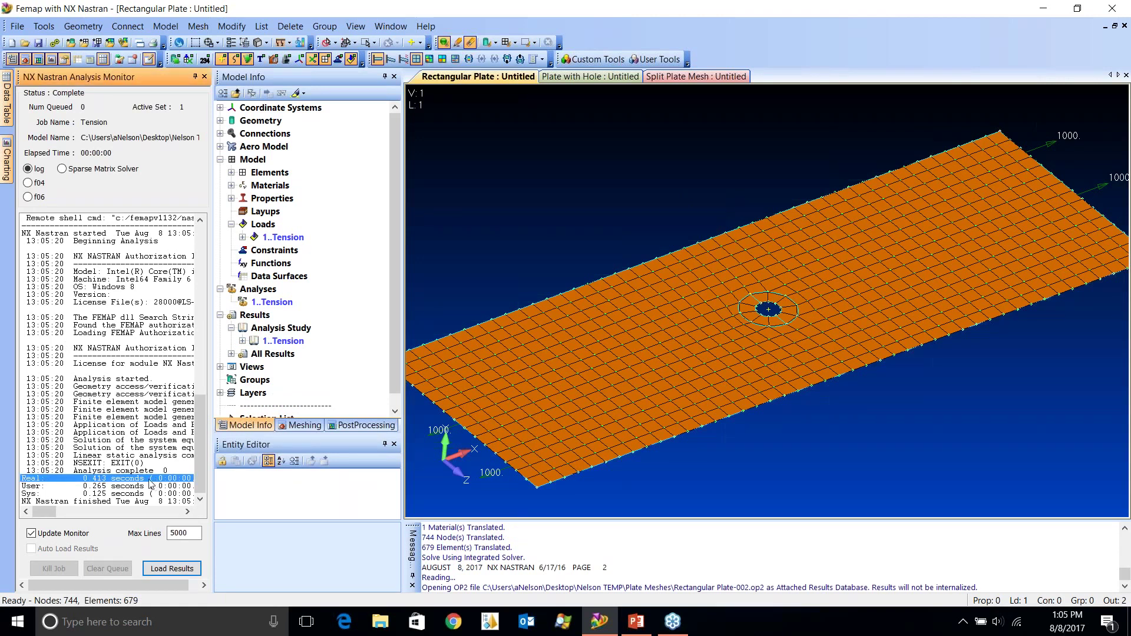
pyautogui.scroll(-3, 825, 356)
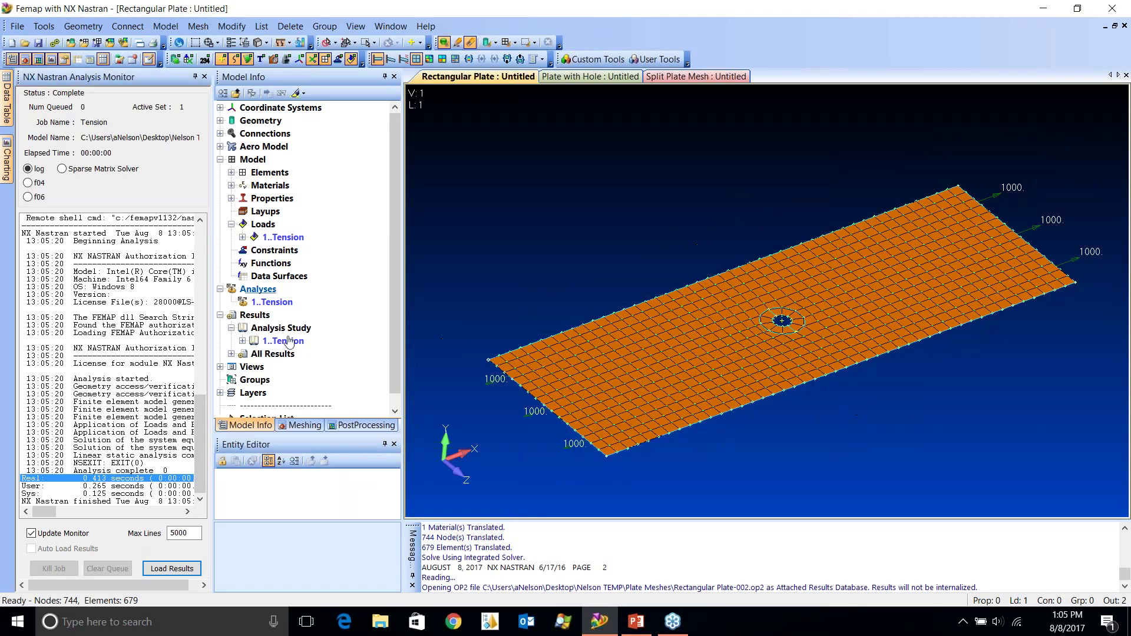
# - Activate the NX NASTRAN Case 1 results of the Tension study as the post-processing output set
pyautogui.click(362, 425)
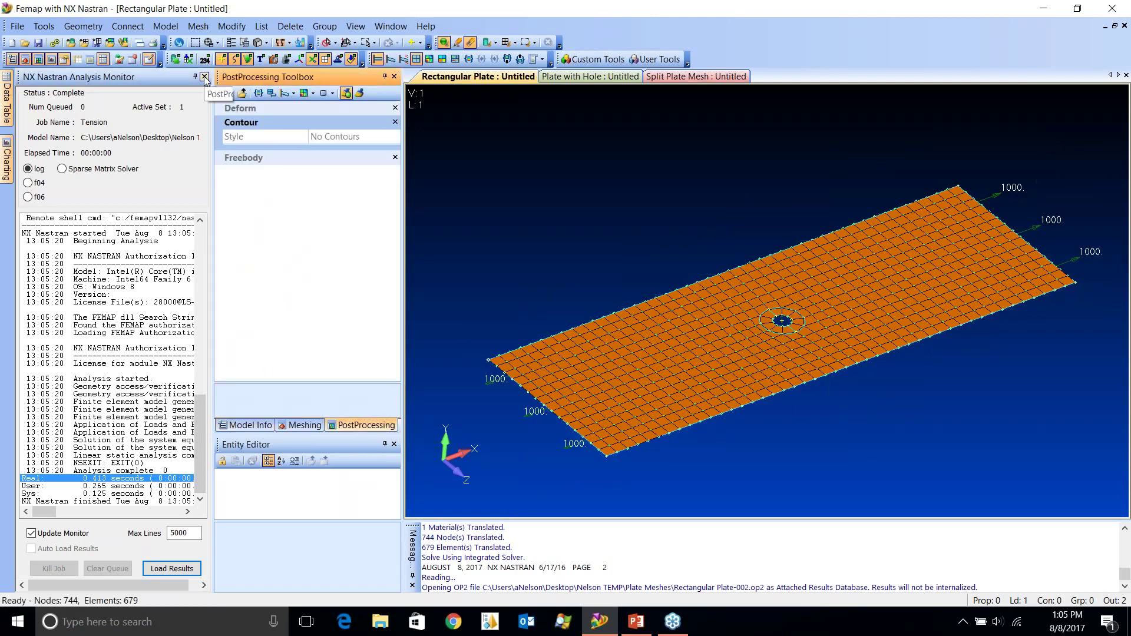
pyautogui.click(249, 424)
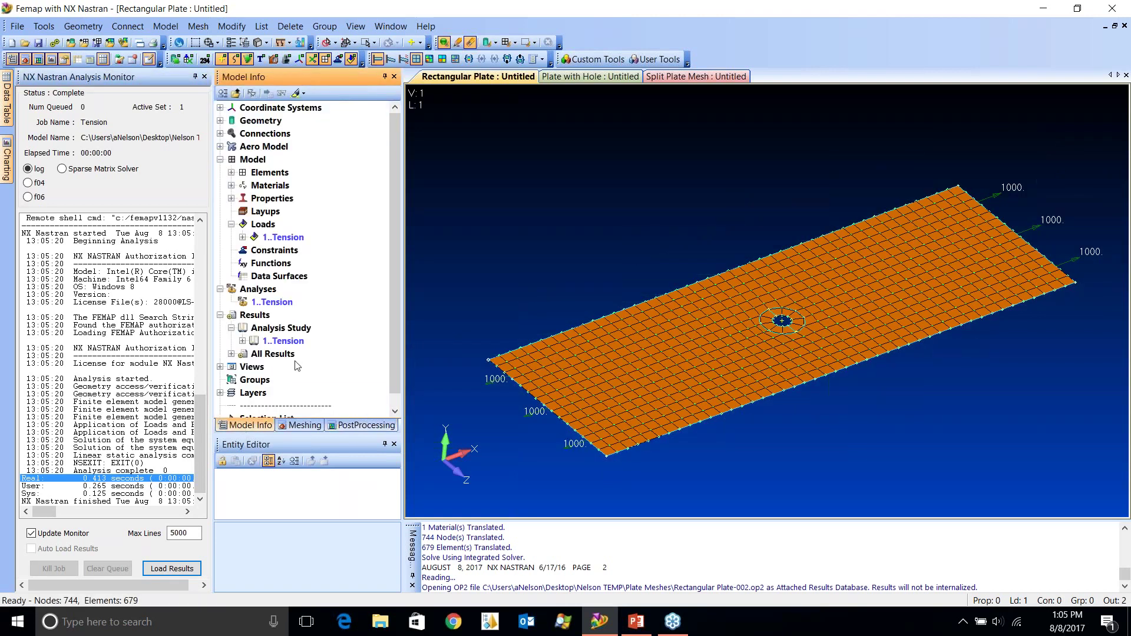
pyautogui.click(242, 341)
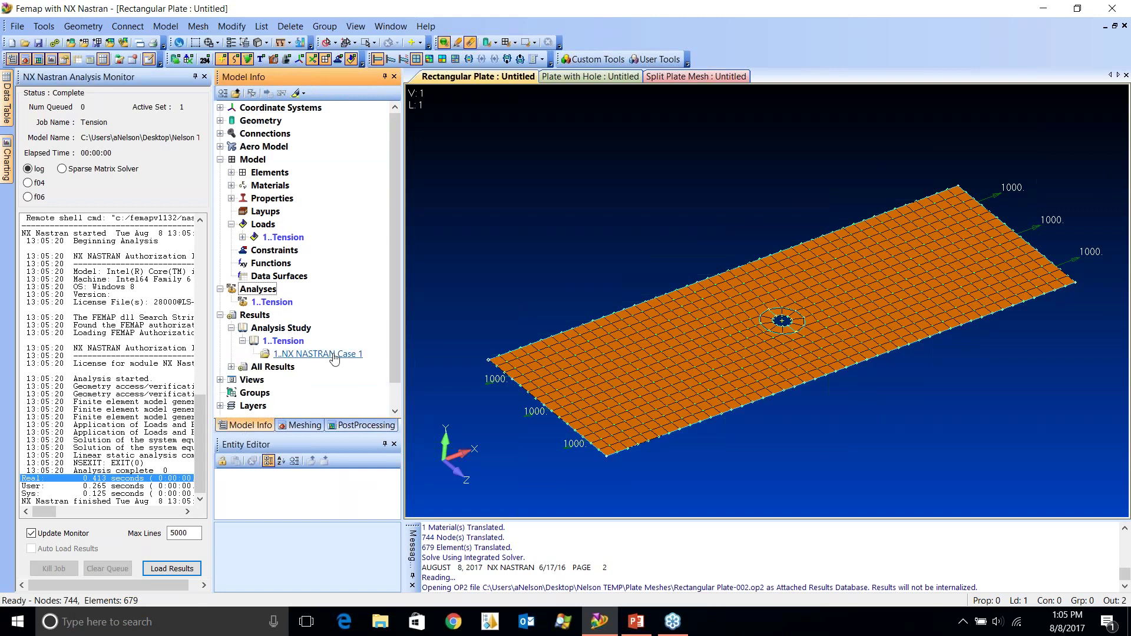
pyautogui.doubleClick(318, 353)
pyautogui.click(362, 424)
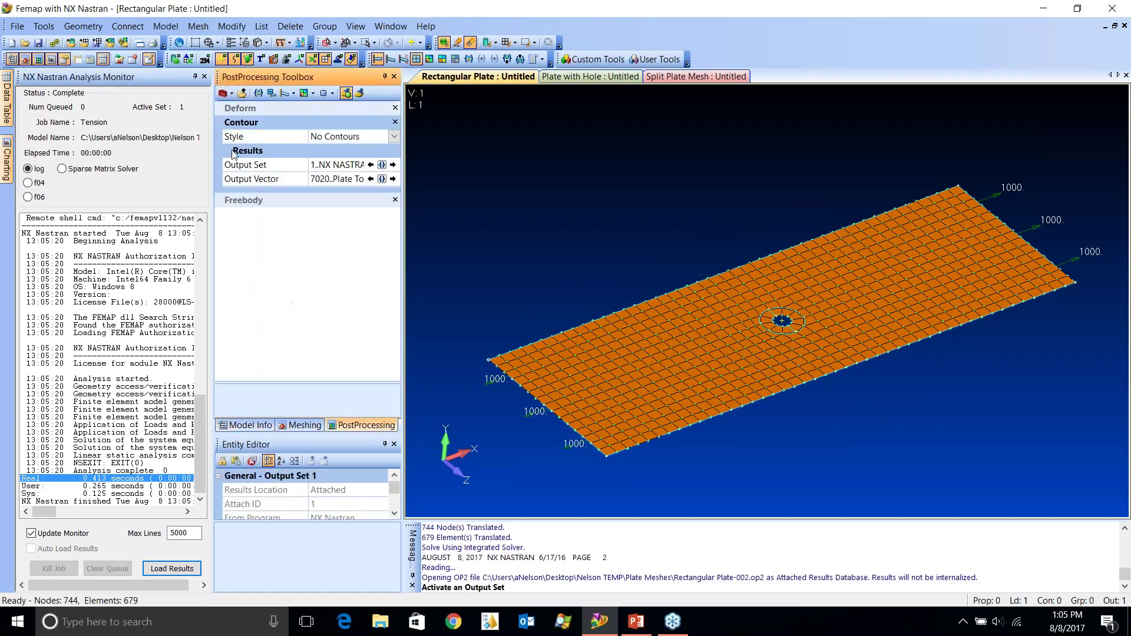
pyautogui.click(382, 165)
pyautogui.doubleClick(285, 151)
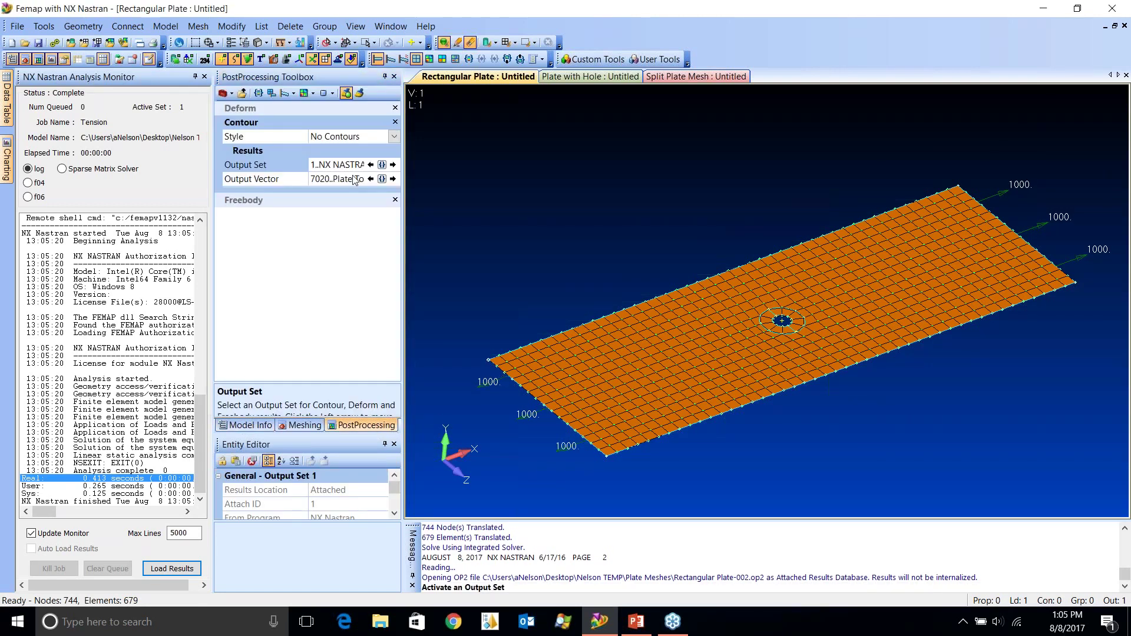
# - Display a contour of 7020..Plate Top X Normal Stress and close the analysis monitor
pyautogui.click(381, 178)
pyautogui.click(322, 245)
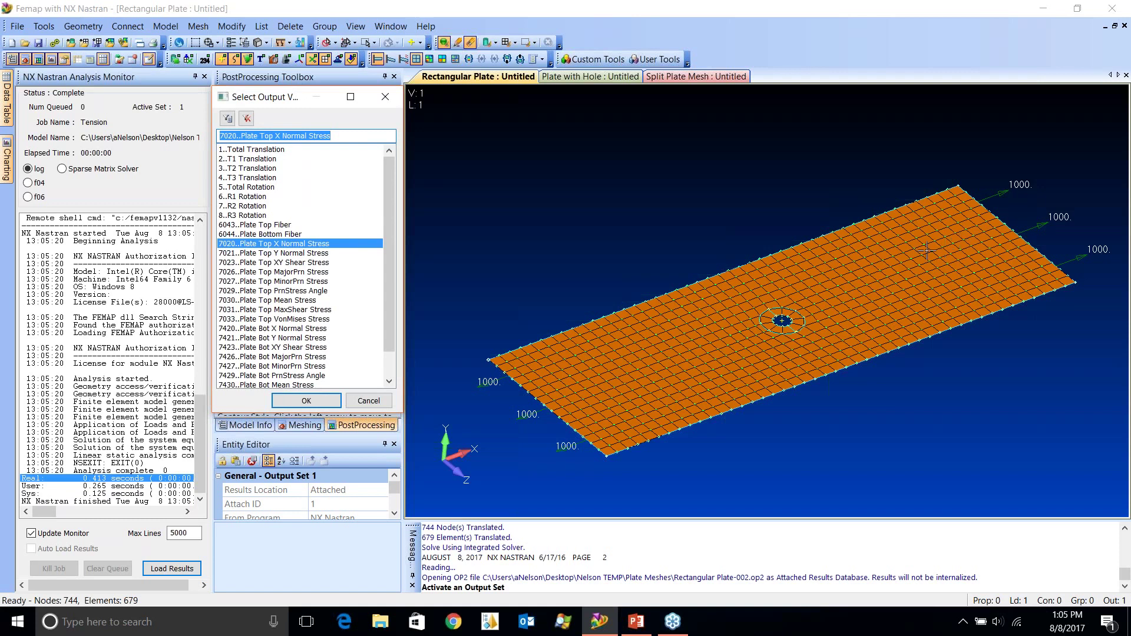
pyautogui.click(307, 400)
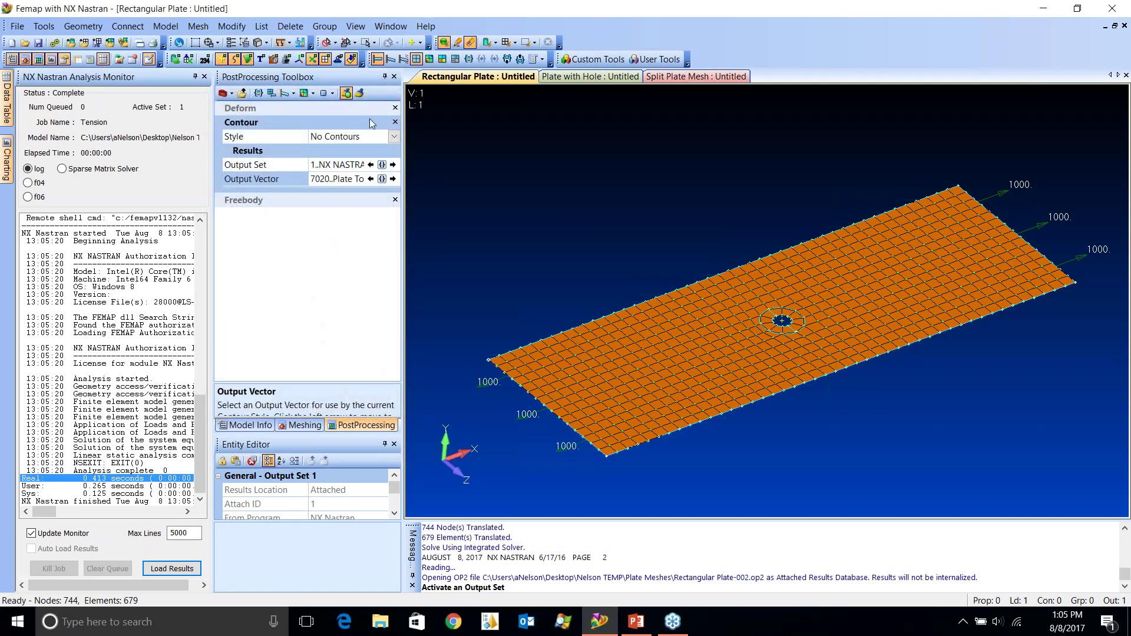
pyautogui.click(353, 136)
pyautogui.click(393, 136)
pyautogui.click(330, 168)
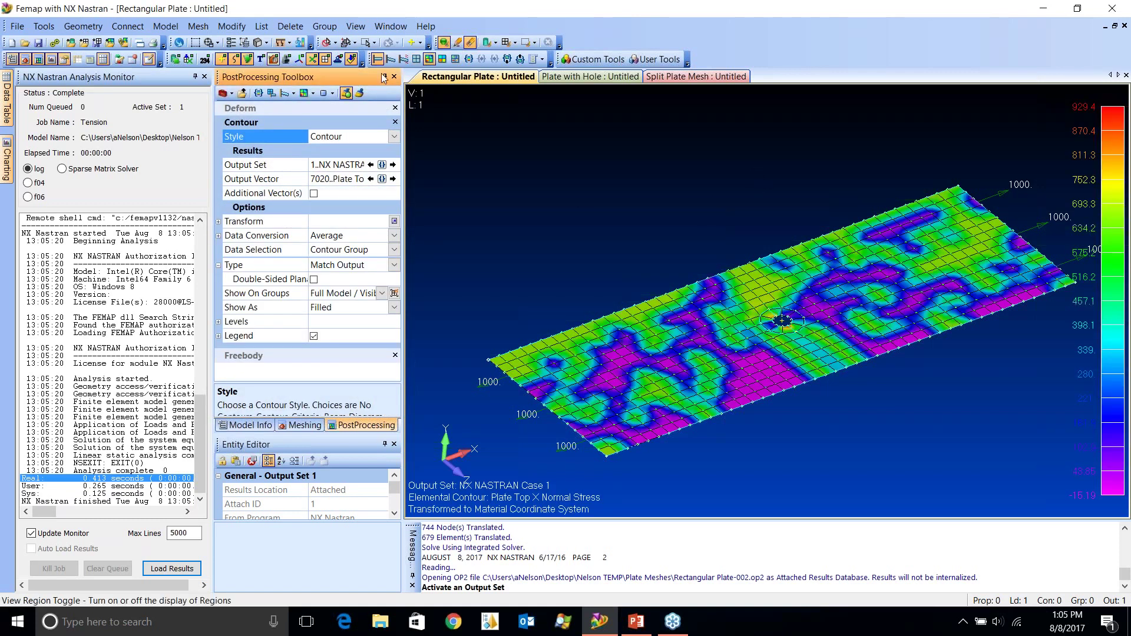
pyautogui.click(204, 76)
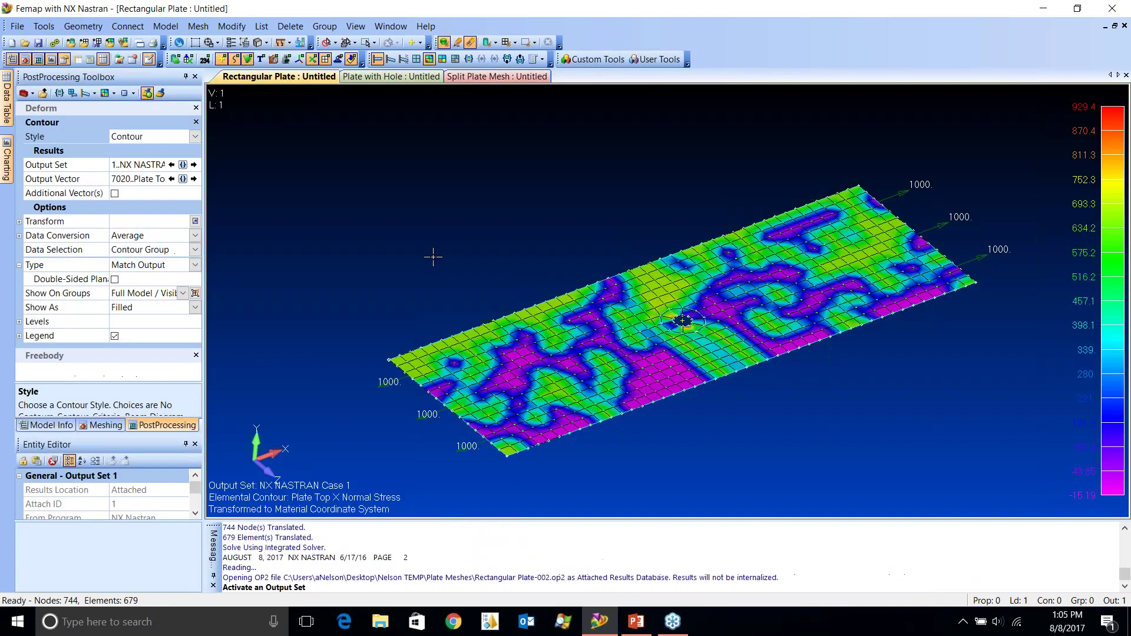
# - Update the material orientation angle of all planar elements in the plate
pyautogui.click(231, 26)
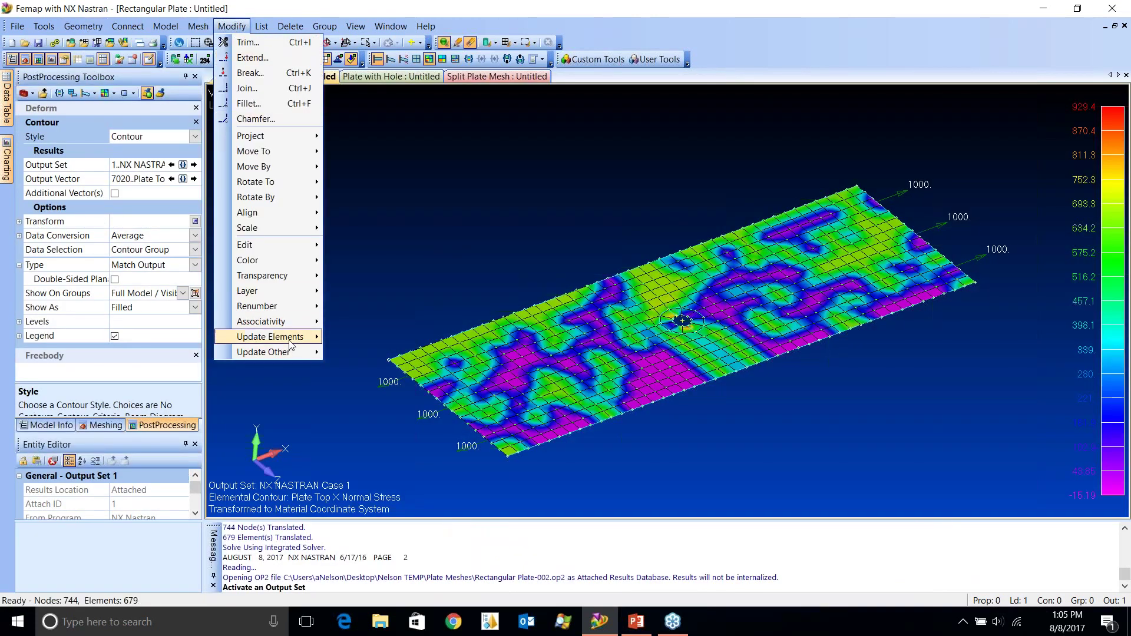
pyautogui.moveTo(288, 341)
pyautogui.click(388, 483)
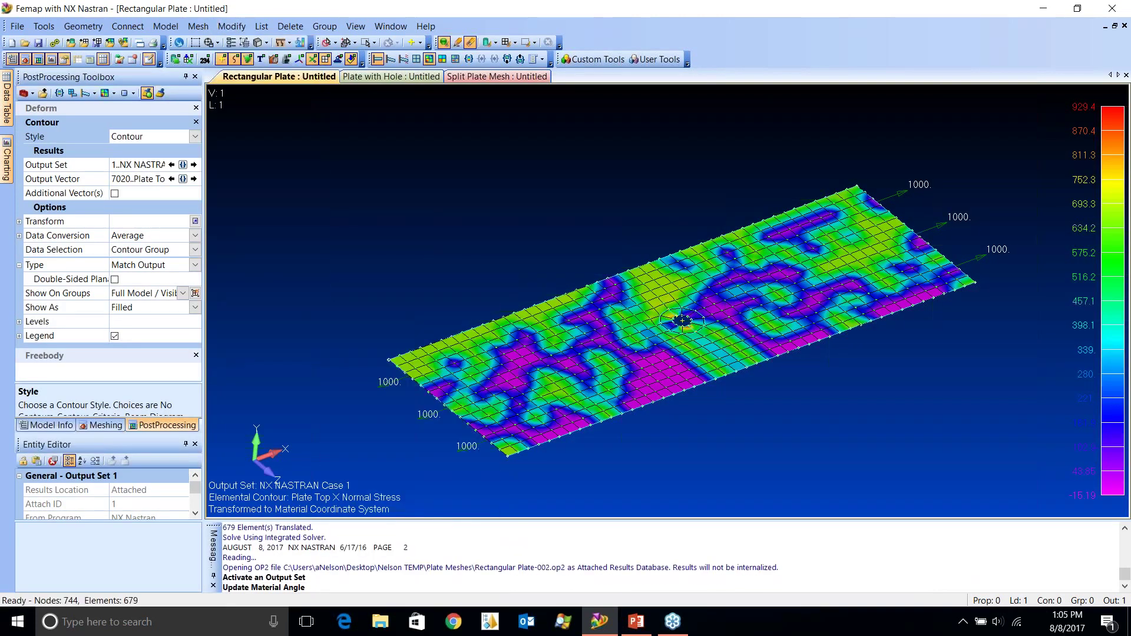
pyautogui.scroll(-1, 723, 245)
pyautogui.keyDown('shift'); pyautogui.moveTo(391, 166); pyautogui.dragTo(970, 459); pyautogui.keyUp('shift')
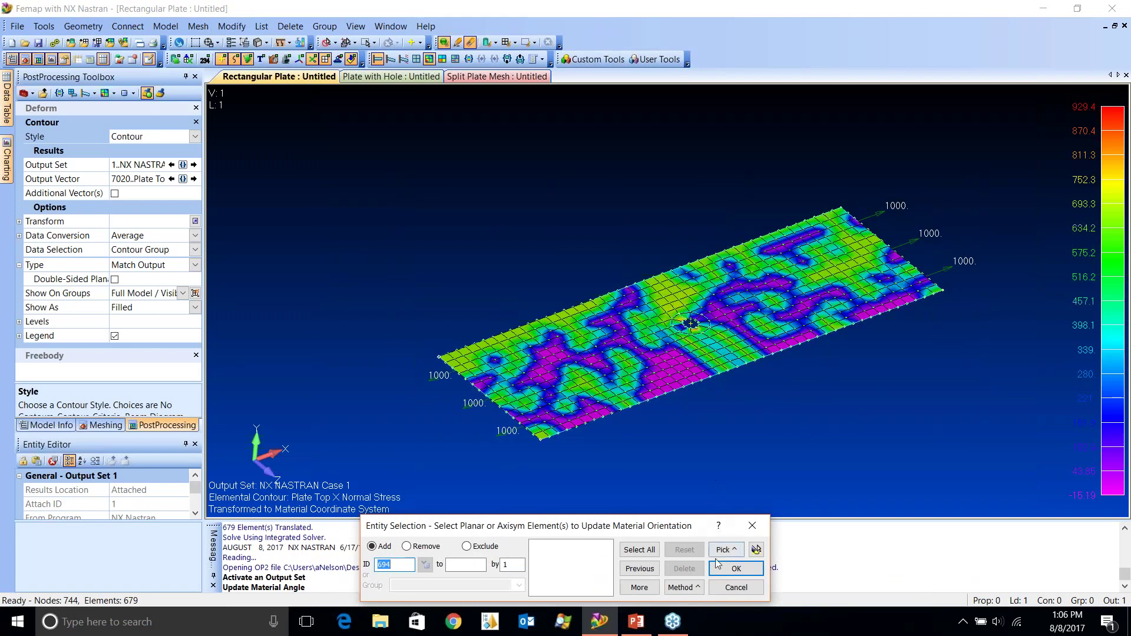
pyautogui.click(639, 549)
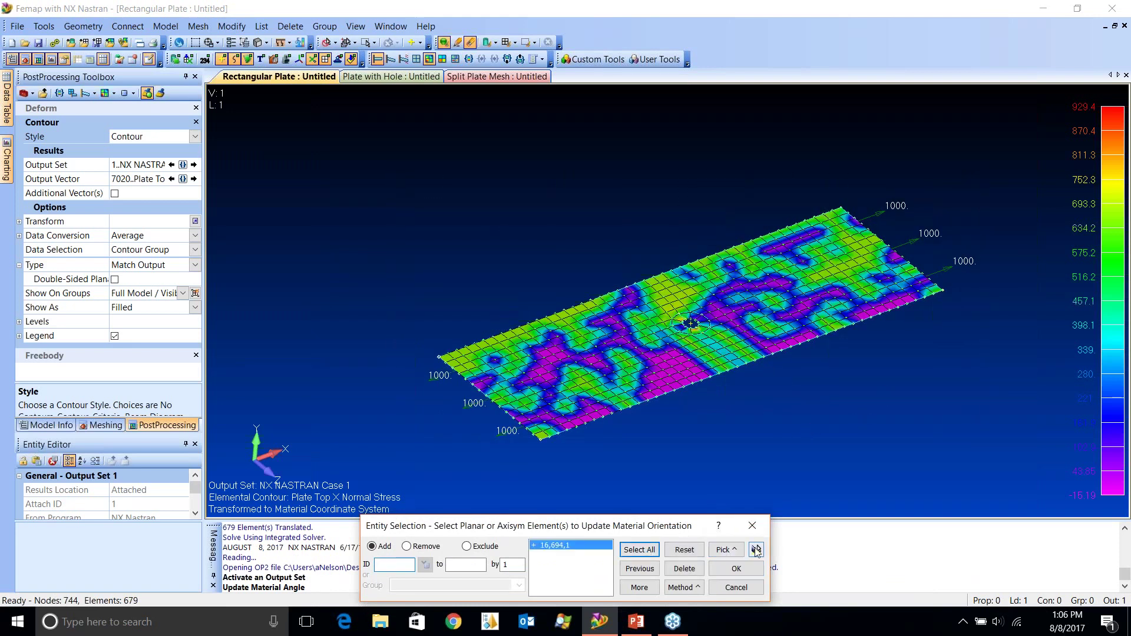
pyautogui.click(735, 568)
pyautogui.click(477, 254)
pyautogui.click(577, 443)
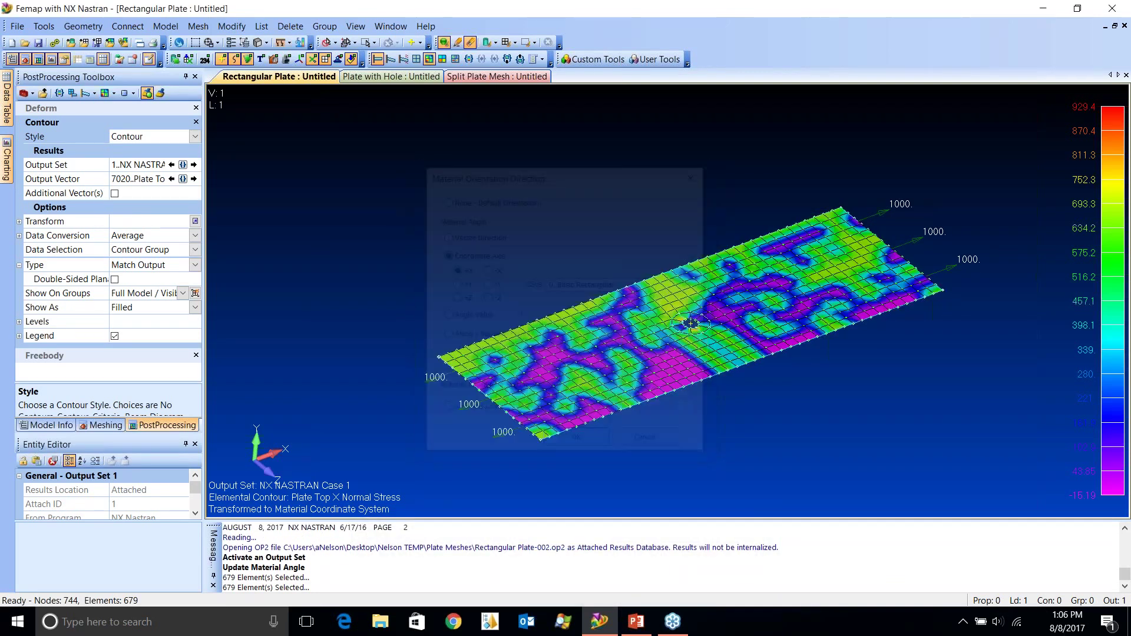
# - Reapply the Material Direction transform to plate force/stress/strain output and hide the geometry on the stress contour
pyautogui.click(20, 222)
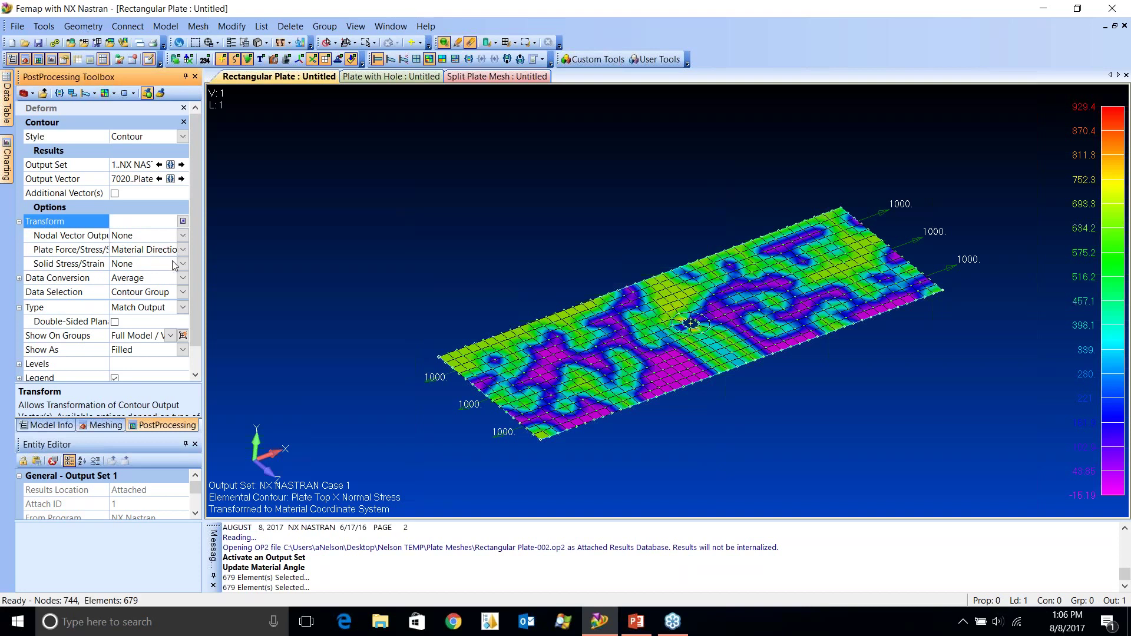
pyautogui.click(183, 249)
pyautogui.click(149, 278)
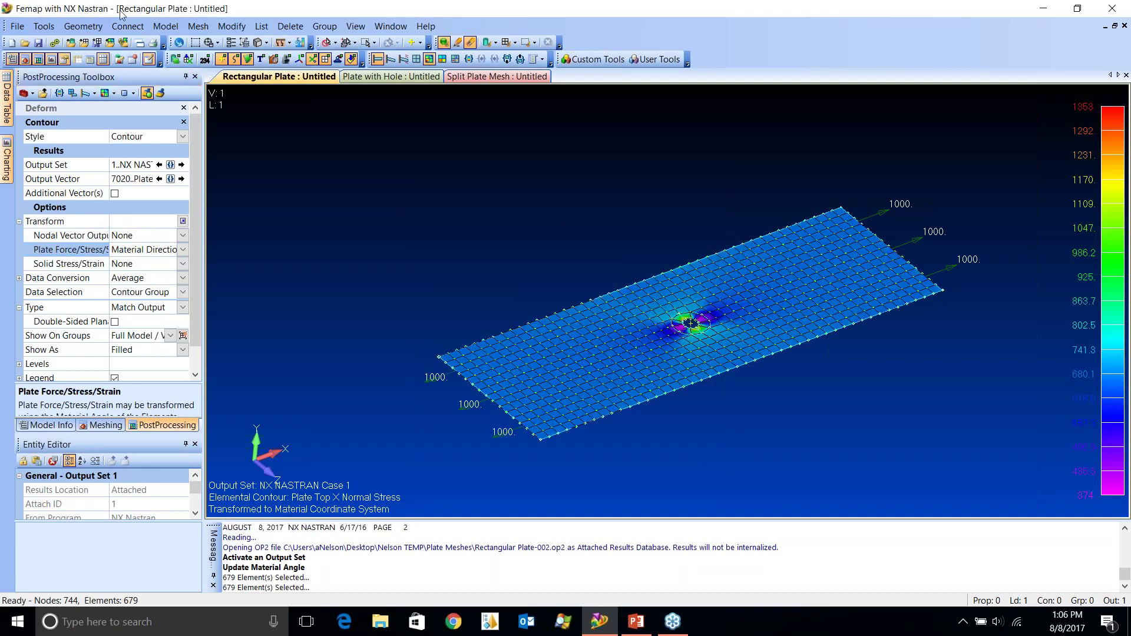
pyautogui.click(222, 59)
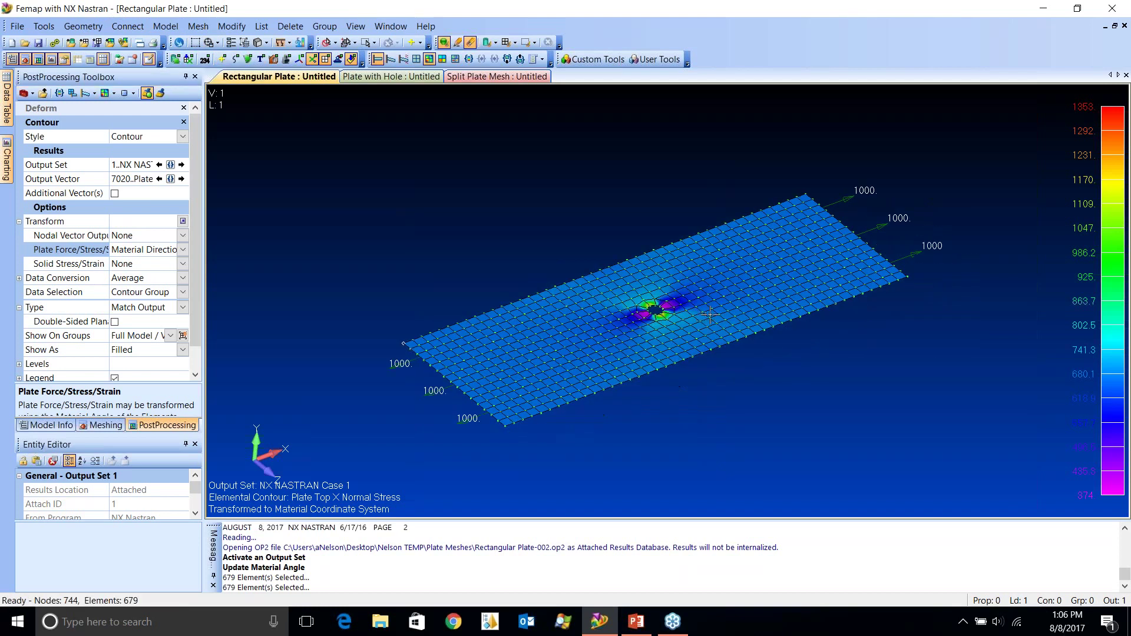
# - Examine the X normal stress contour around the plate's hole on the original coarse mesh
pyautogui.scroll(5, 701, 294)
pyautogui.scroll(2, 774, 373)
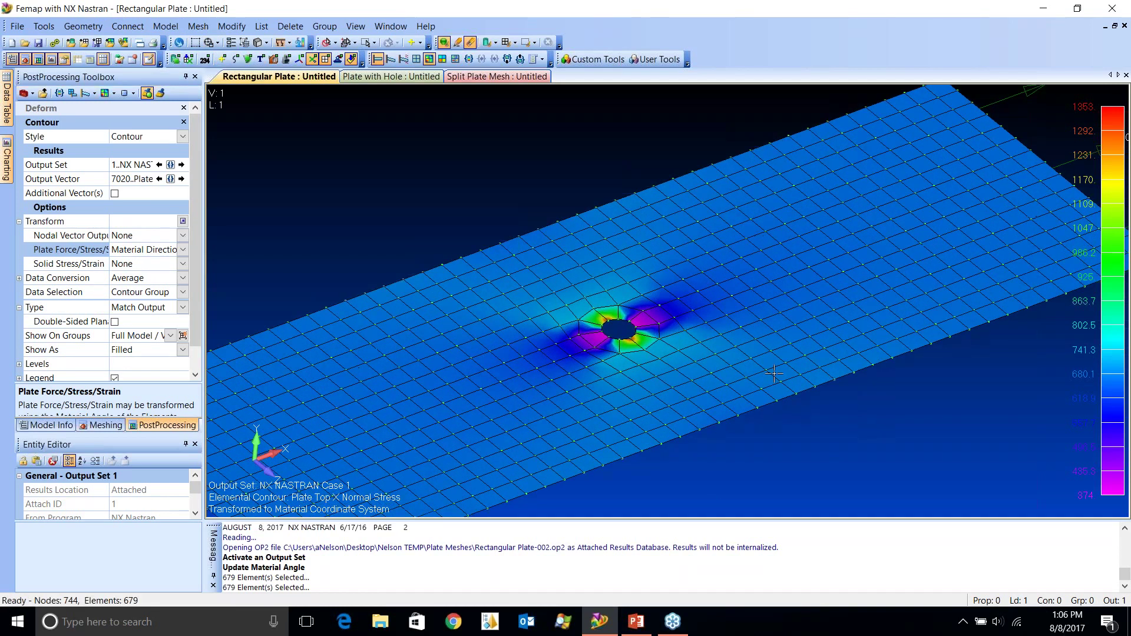
pyautogui.click(47, 425)
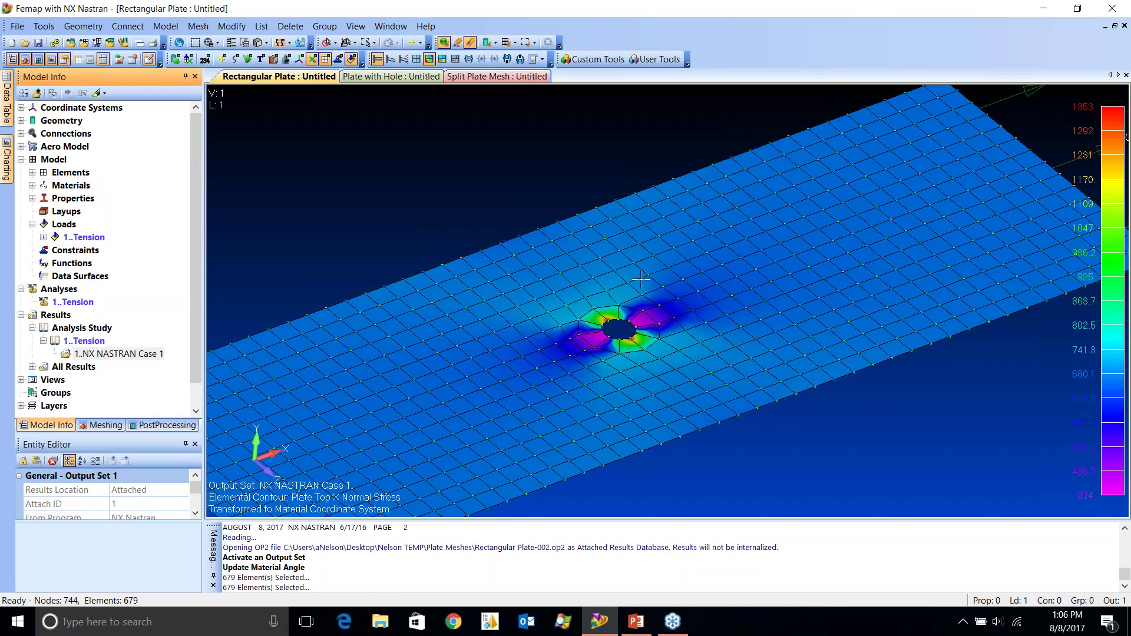
pyautogui.scroll(2, 641, 279)
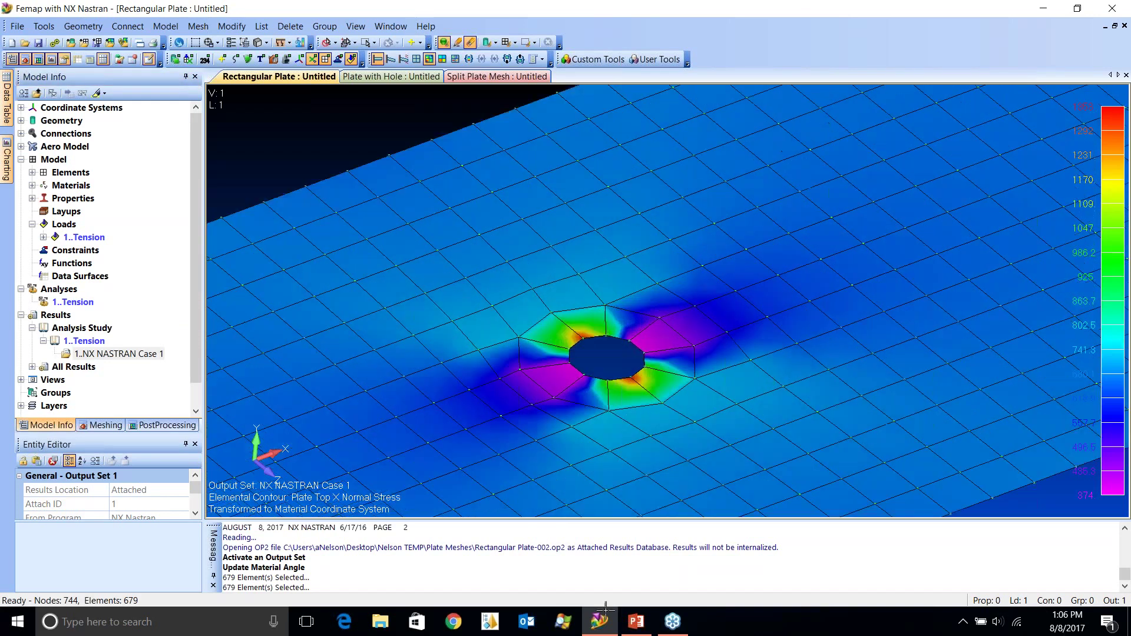
pyautogui.scroll(3, 648, 342)
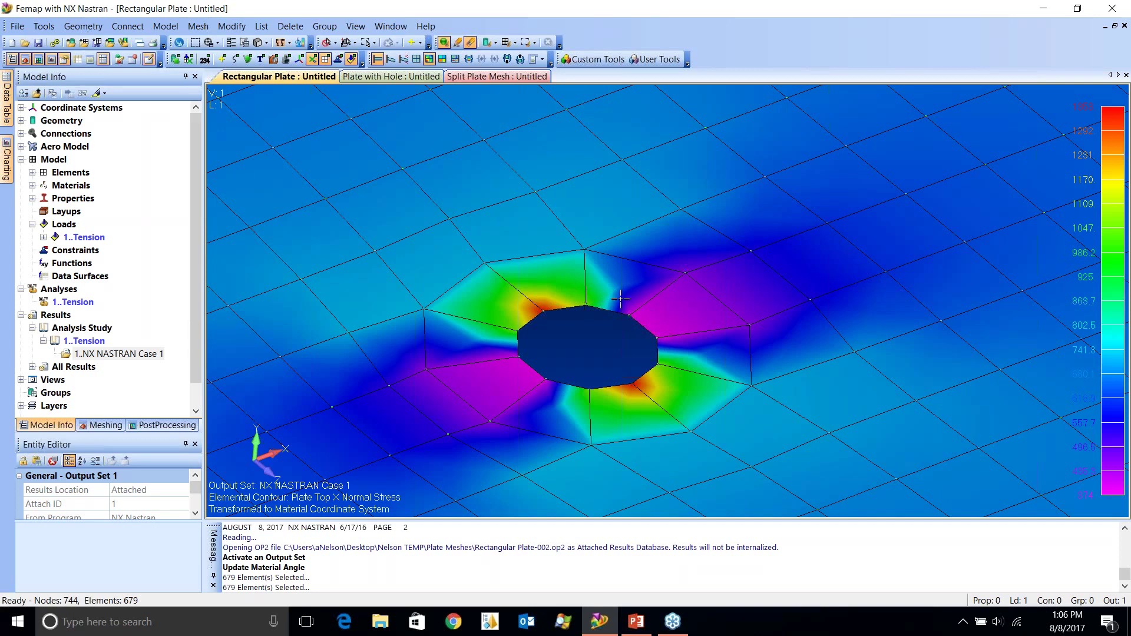
pyautogui.scroll(-5, 659, 423)
pyautogui.scroll(-5, 743, 345)
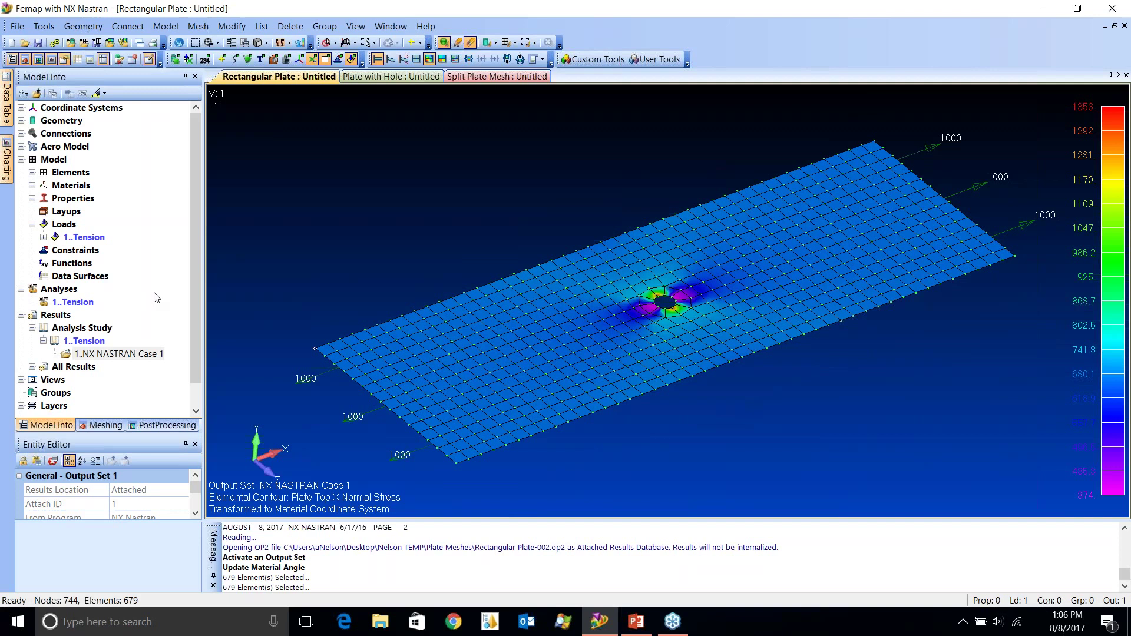
pyautogui.click(156, 298)
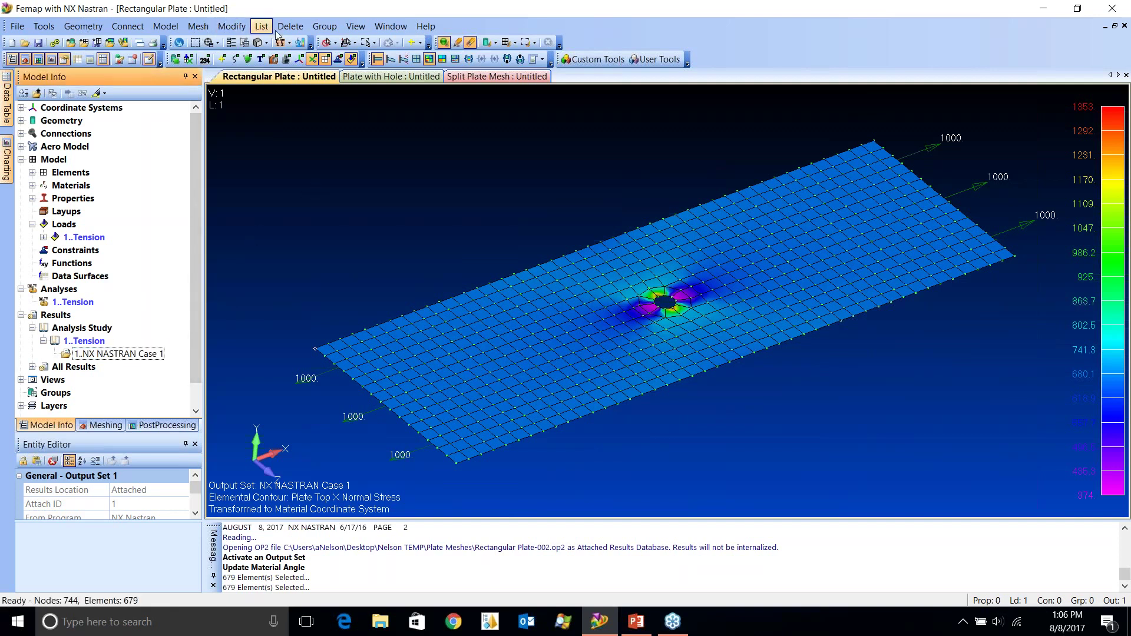
pyautogui.click(199, 26)
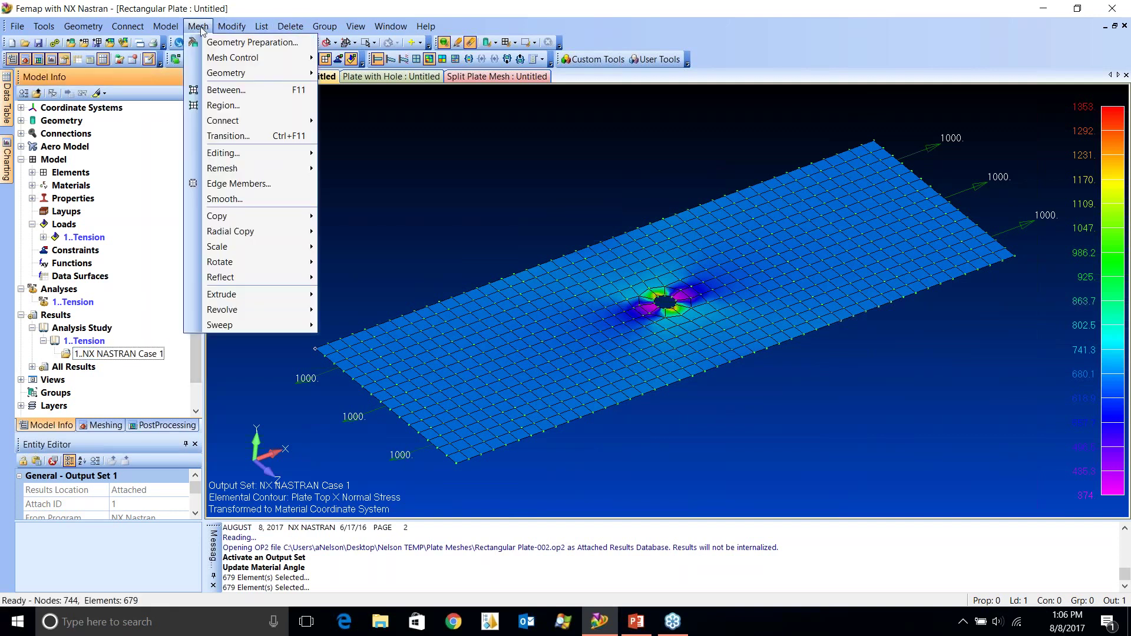
pyautogui.moveTo(255, 157)
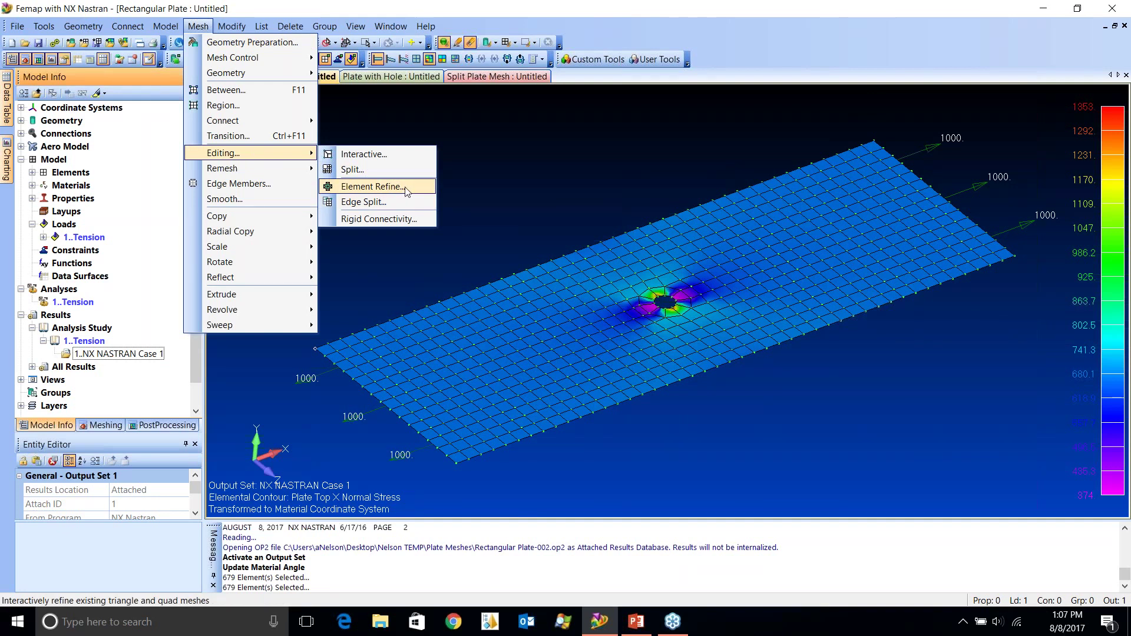
pyautogui.click(373, 187)
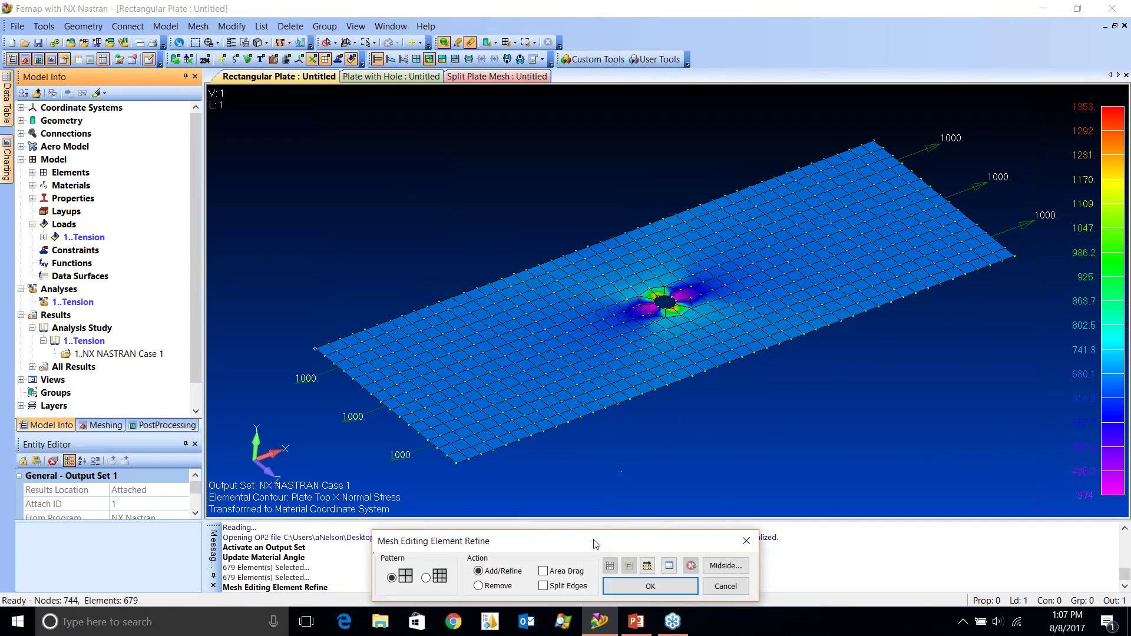
pyautogui.moveTo(836, 463); pyautogui.dragTo(892, 442)
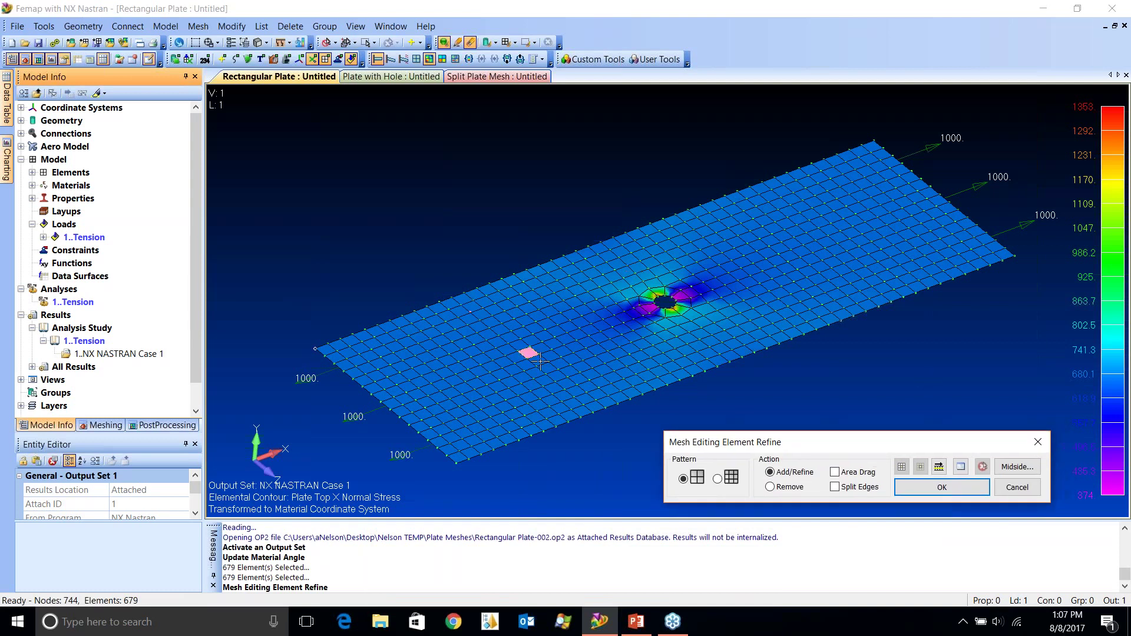
pyautogui.scroll(5, 617, 373)
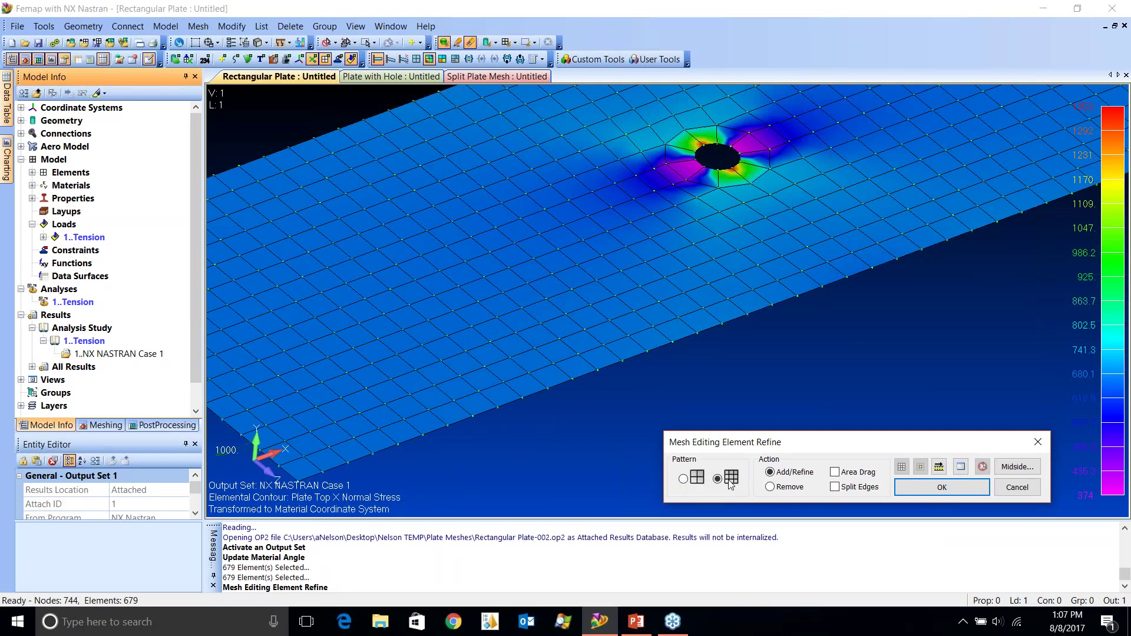
pyautogui.click(684, 479)
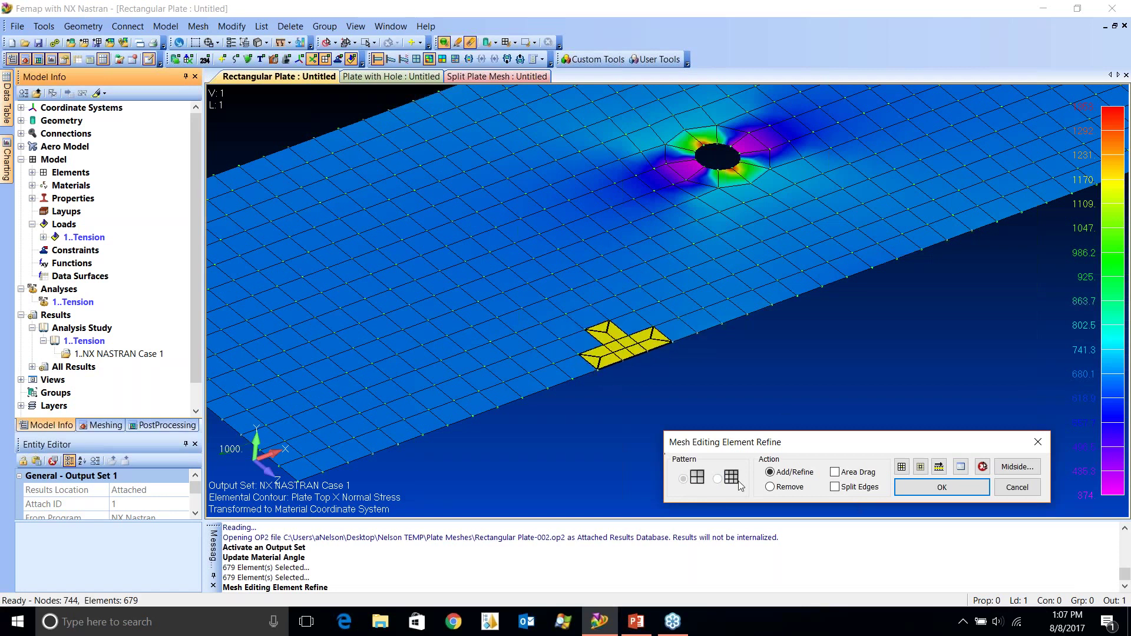
pyautogui.click(1018, 488)
# - Refine all elements of the plate with Element Refine, using the 2x2 pattern and the Add/Refine action
pyautogui.rightClick(617, 337)
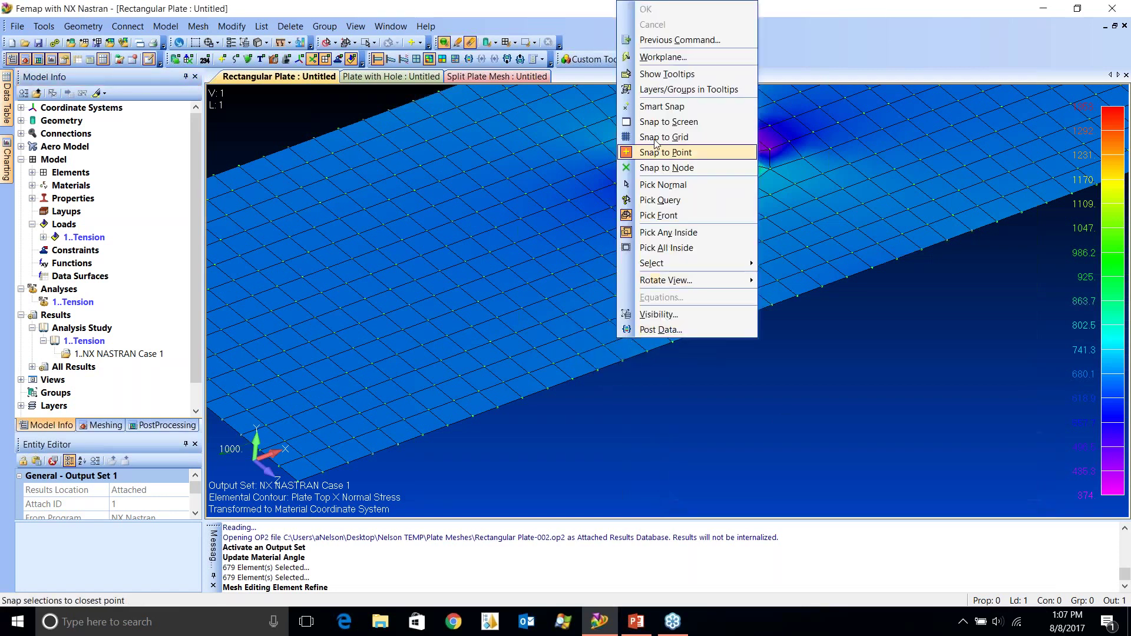
pyautogui.click(680, 40)
pyautogui.scroll(-2, 718, 152)
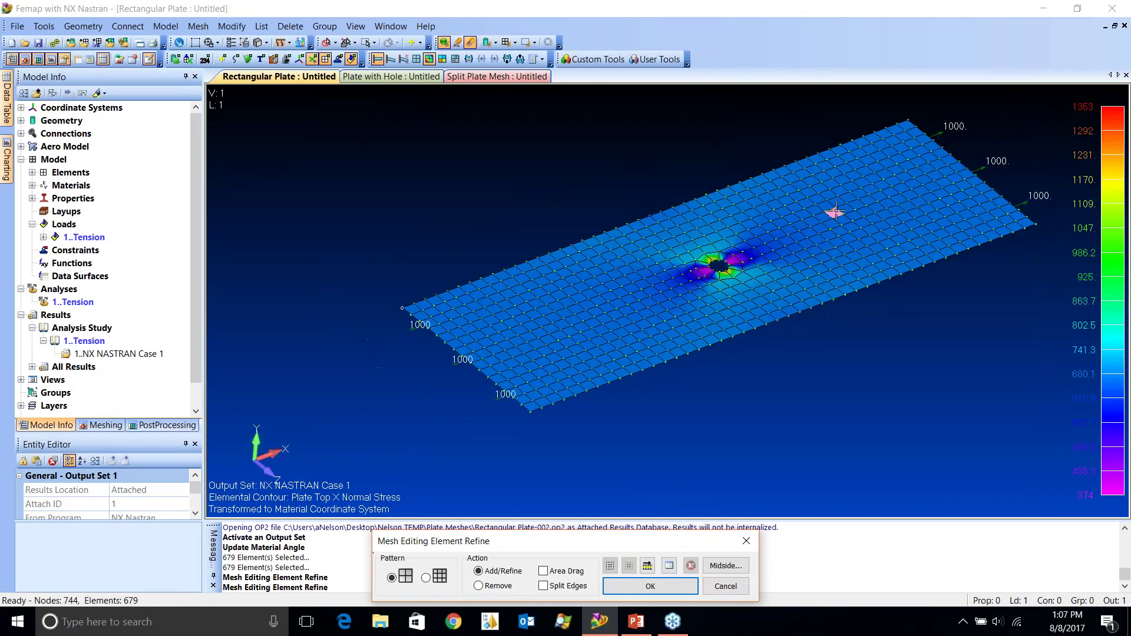
pyautogui.keyDown('ctrl'); pyautogui.moveTo(836, 212); pyautogui.dragTo(760, 267, button='middle'); pyautogui.keyUp('ctrl')
pyautogui.keyDown('shift'); pyautogui.moveTo(289, 115); pyautogui.dragTo(1015, 459); pyautogui.keyUp('shift')
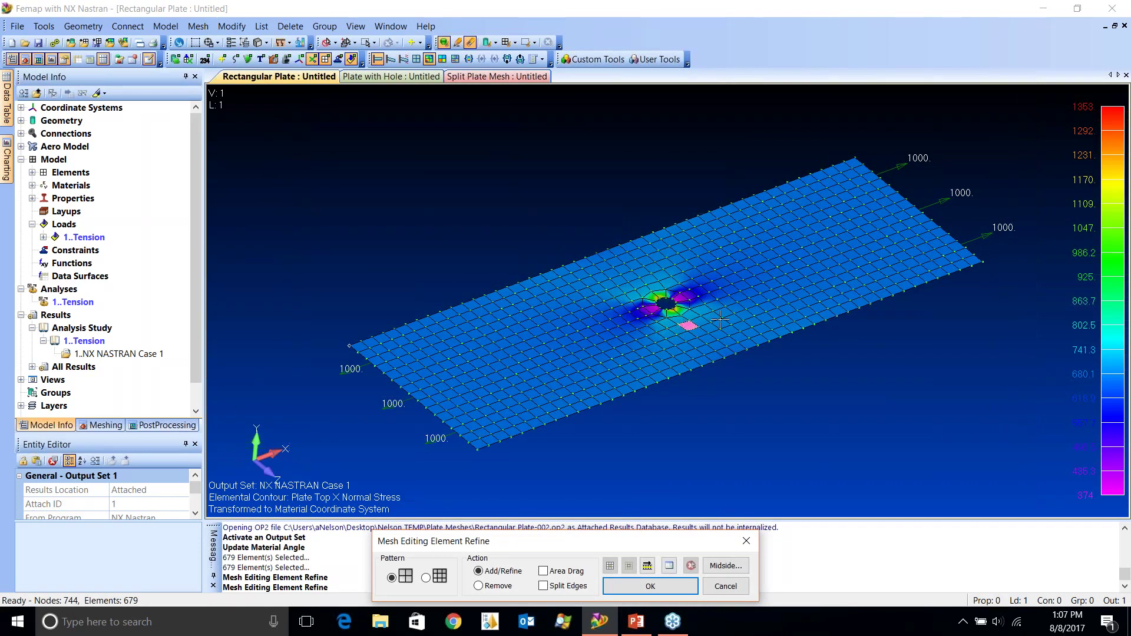
pyautogui.keyDown('shift'); pyautogui.moveTo(300, 102); pyautogui.dragTo(1020, 443); pyautogui.keyUp('shift')
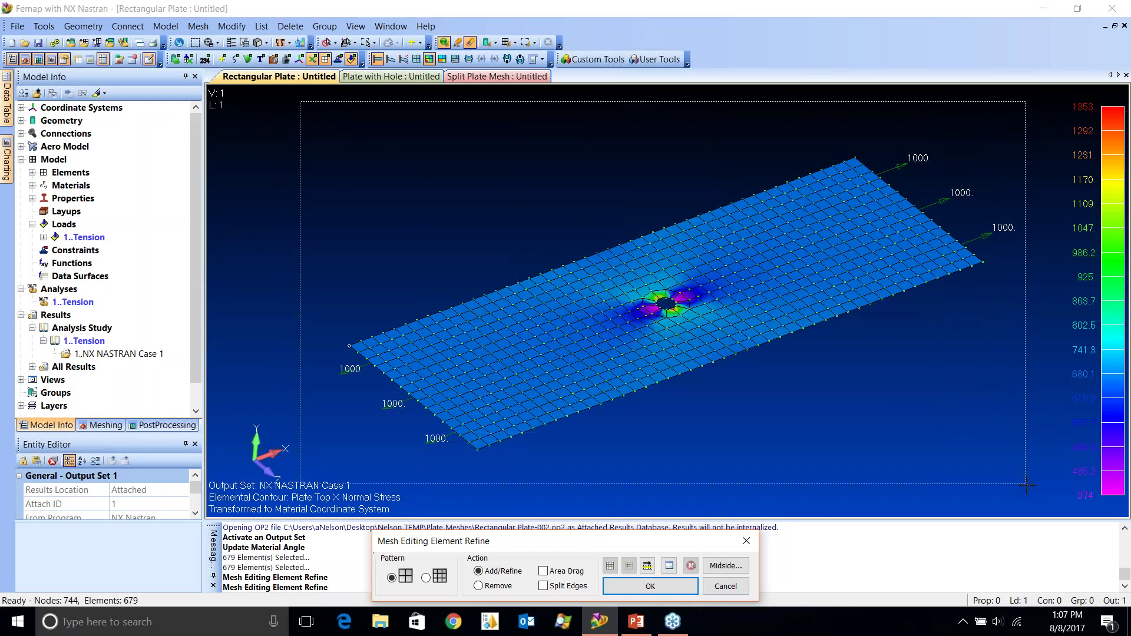
pyautogui.click(663, 585)
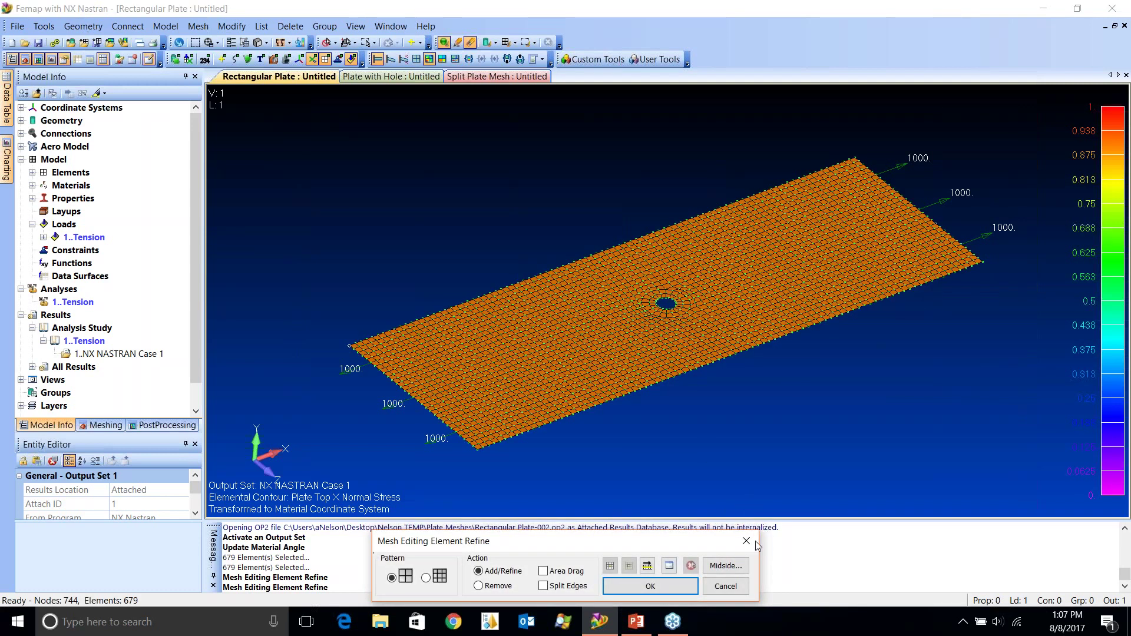
pyautogui.click(747, 541)
# - Turn off the contours and rerun the Tension analysis on the refined mesh, closing the analysis monitor when it finishes
pyautogui.click(410, 61)
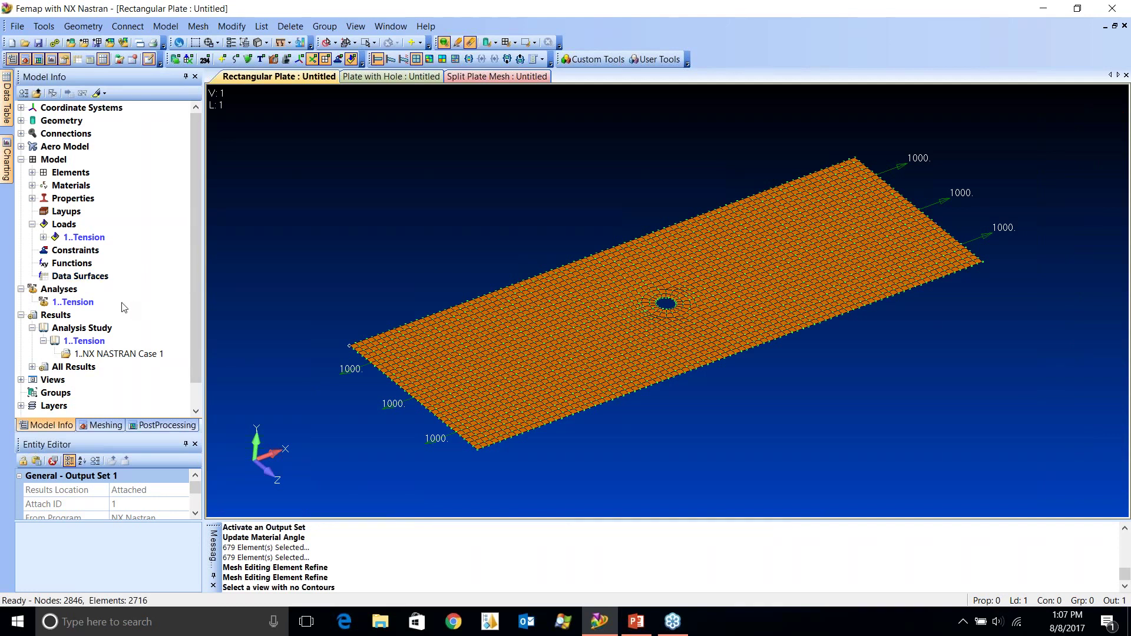
pyautogui.rightClick(84, 301)
pyautogui.click(123, 420)
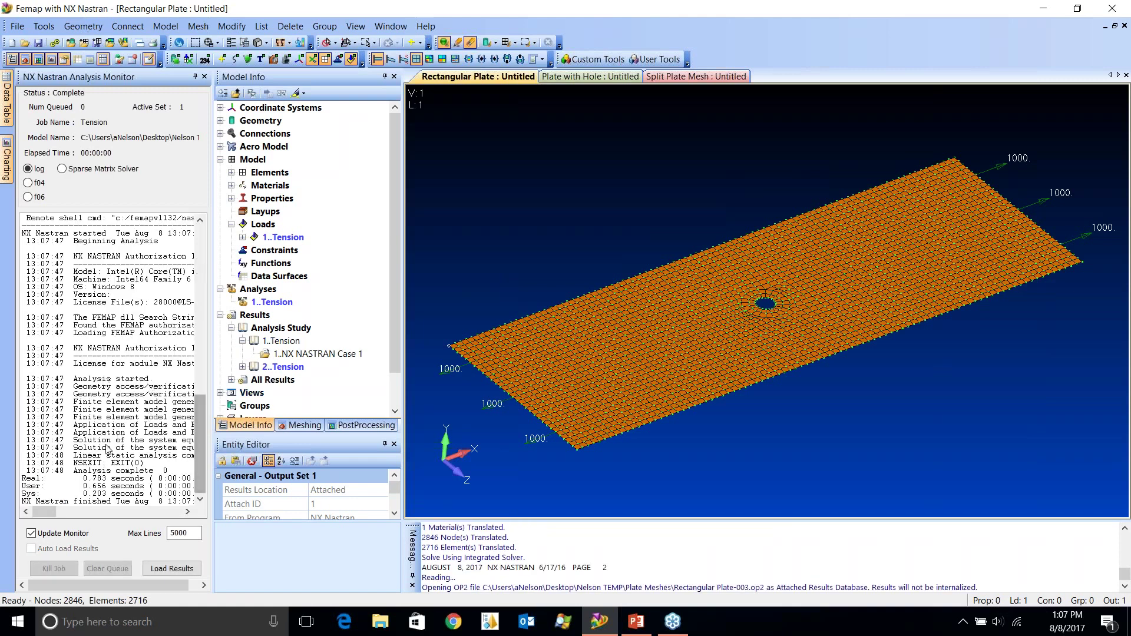
pyautogui.click(144, 478)
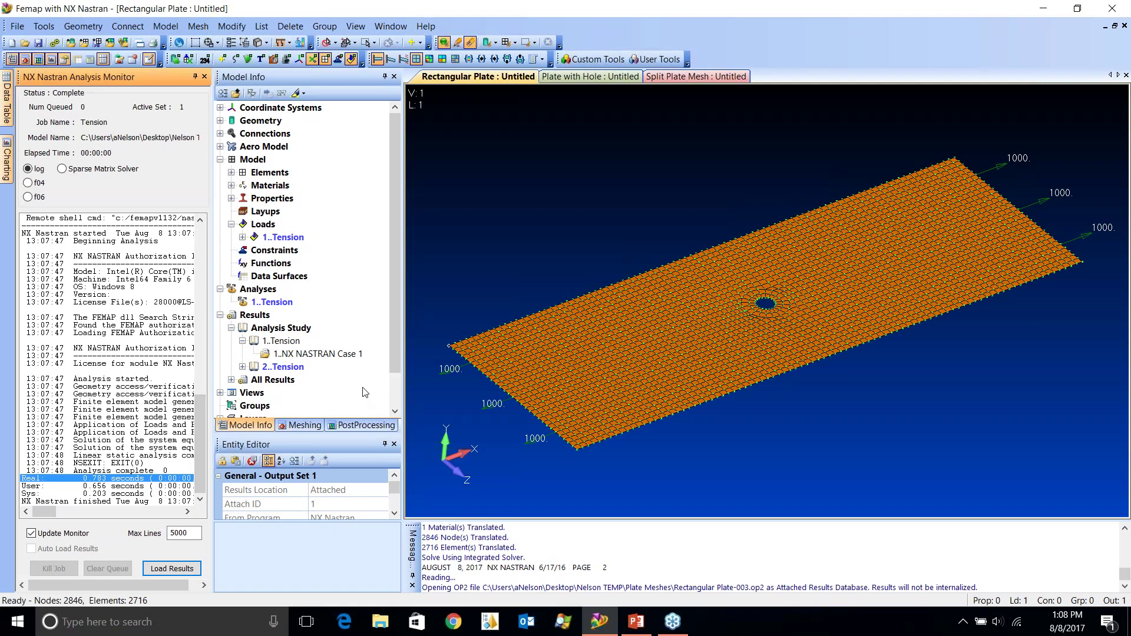
pyautogui.click(204, 77)
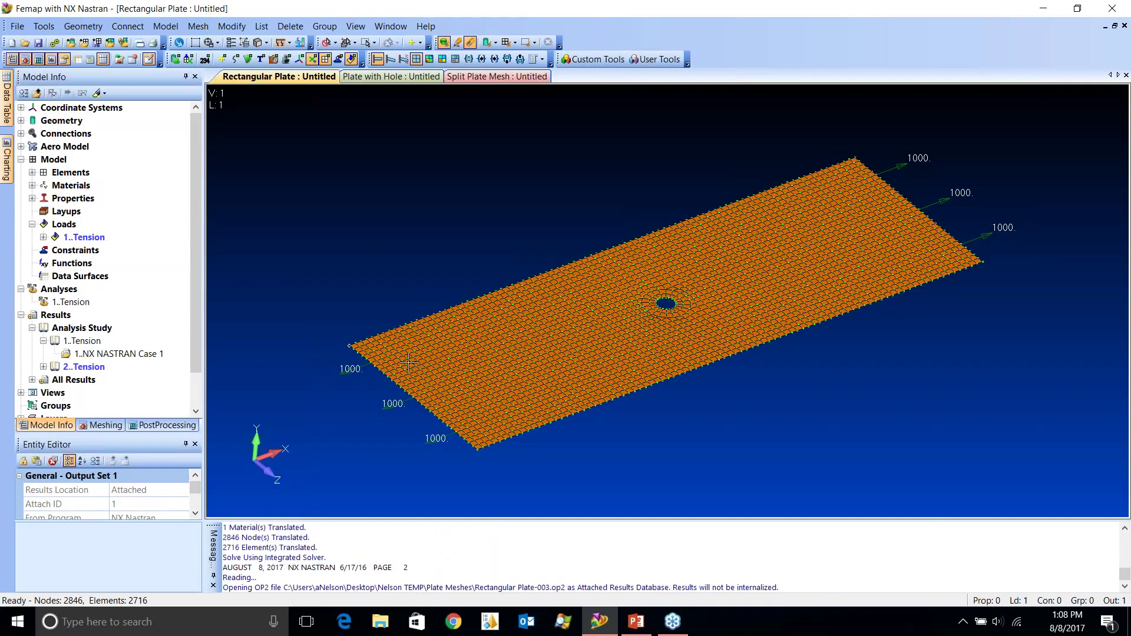
# - Activate the NX NASTRAN Case 1 output set under the second Tension study
pyautogui.click(43, 367)
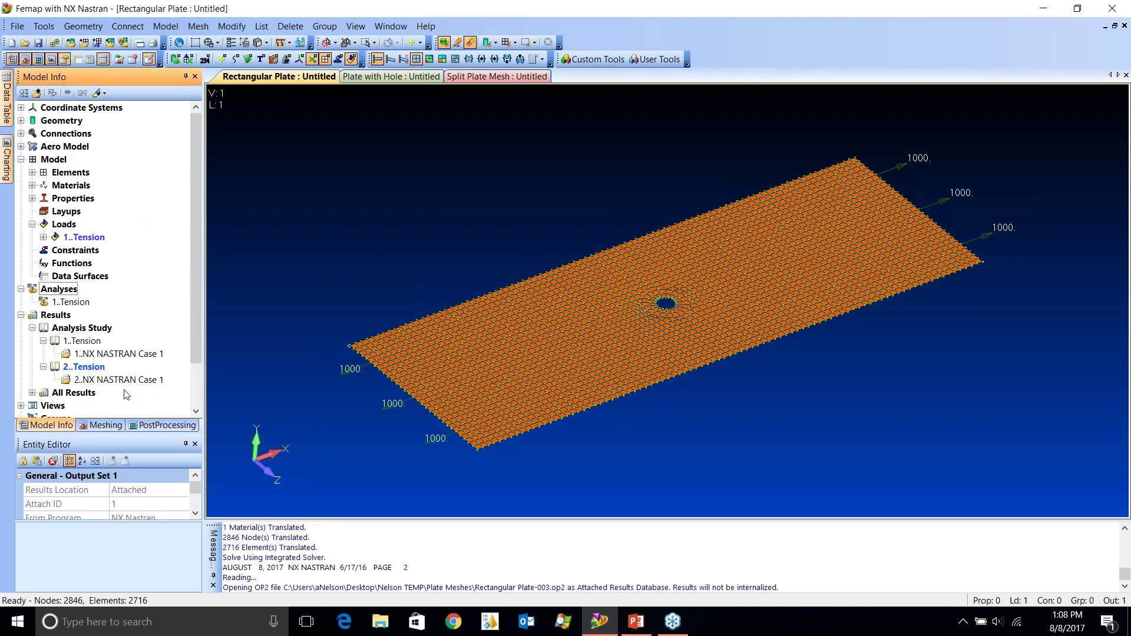
pyautogui.rightClick(136, 383)
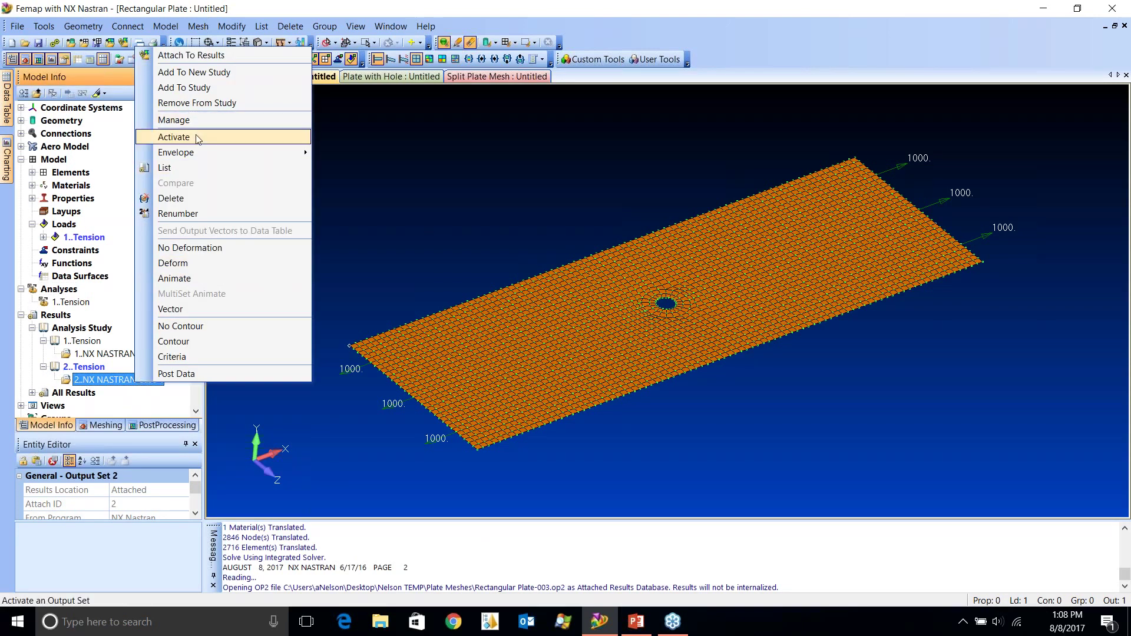
pyautogui.click(171, 137)
# - Set the contour style to Contour to show the refined plate's 7020 Plate Top X Normal Stress around the hole
pyautogui.click(162, 425)
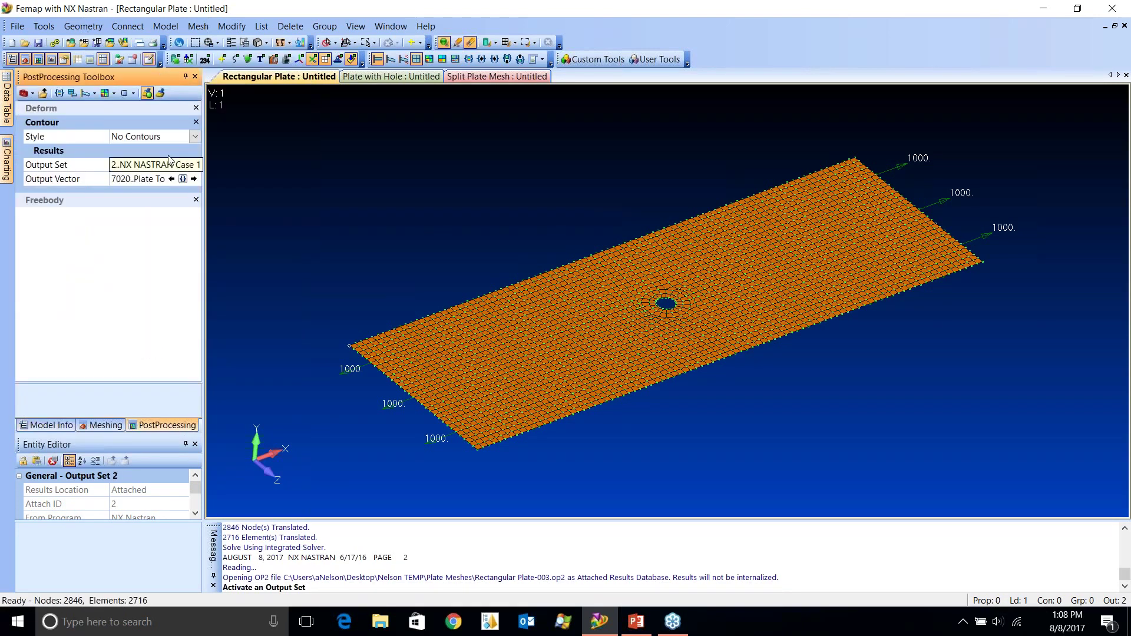
pyautogui.click(141, 165)
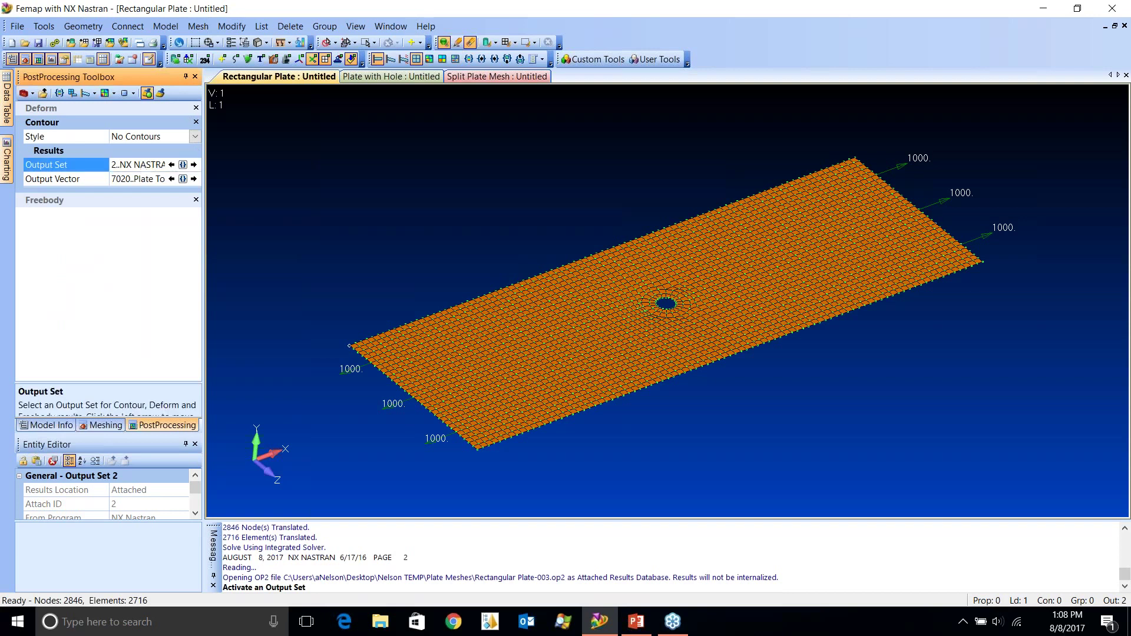
pyautogui.click(195, 136)
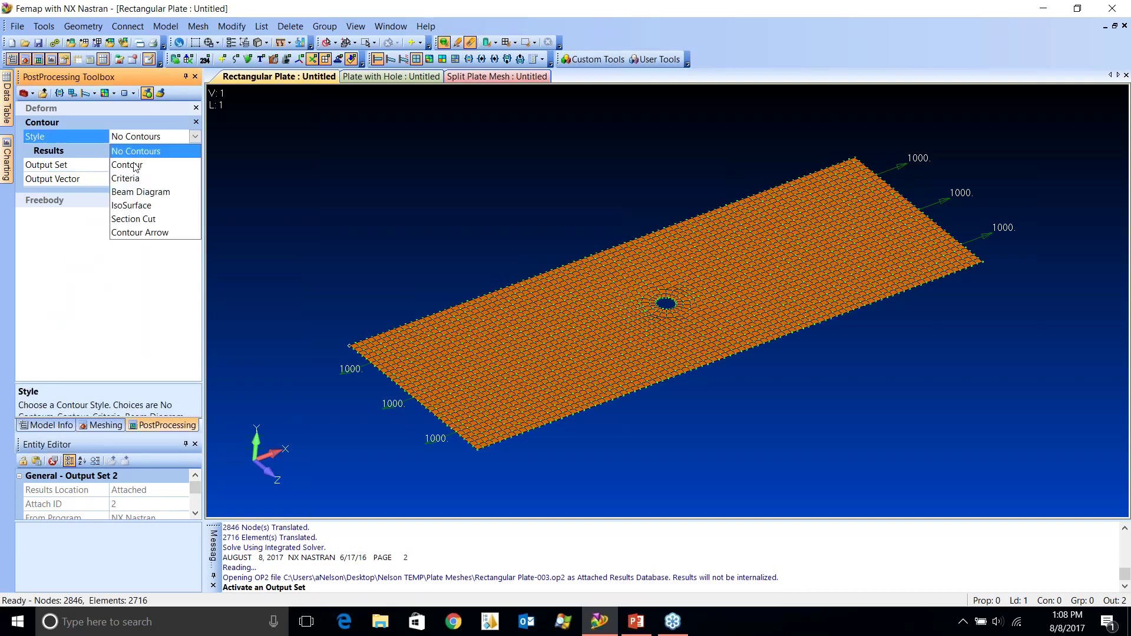
pyautogui.click(136, 165)
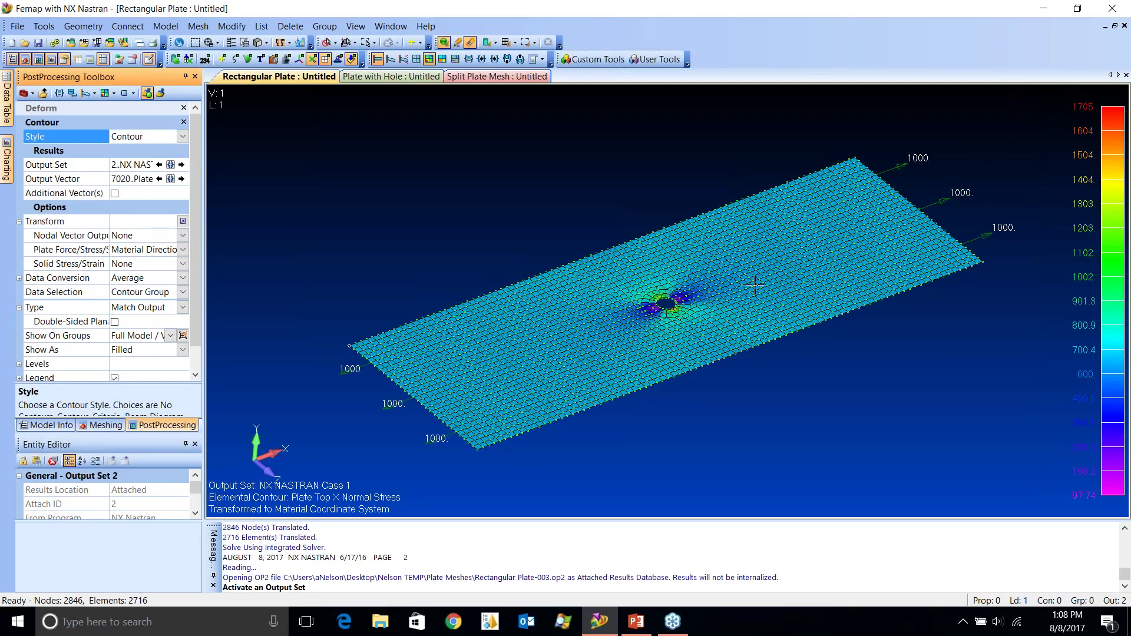
pyautogui.scroll(5, 654, 301)
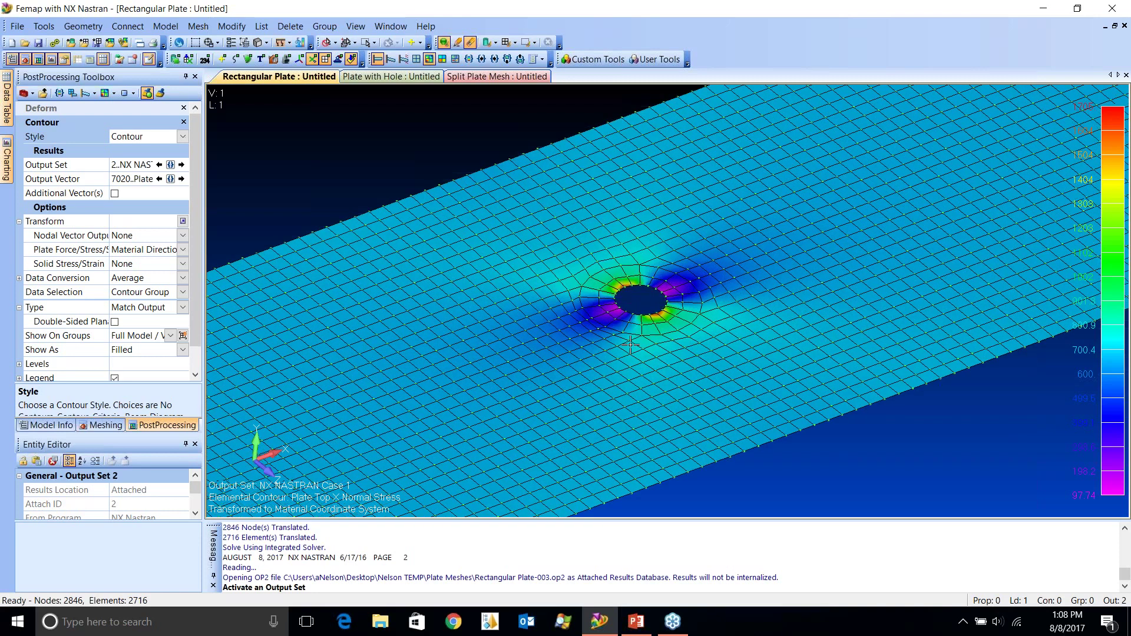
pyautogui.scroll(5, 630, 344)
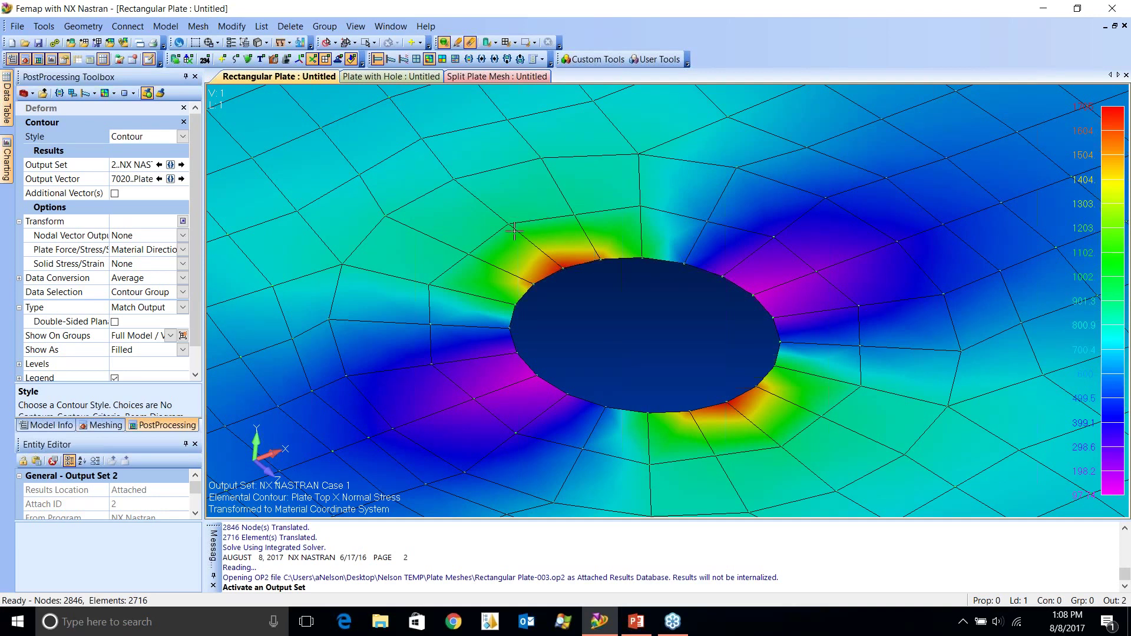
# - Switch to the Plate with Hole model and examine its Size 0.025 X normal stress contour around the hole
pyautogui.click(376, 81)
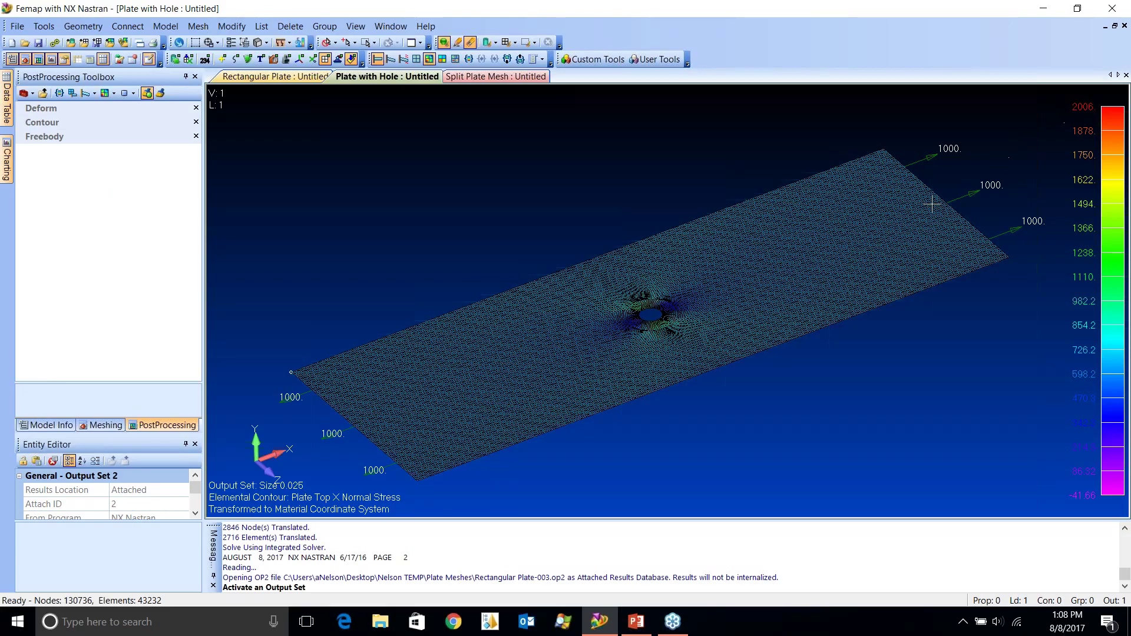
pyautogui.scroll(5, 637, 324)
pyautogui.scroll(5, 642, 330)
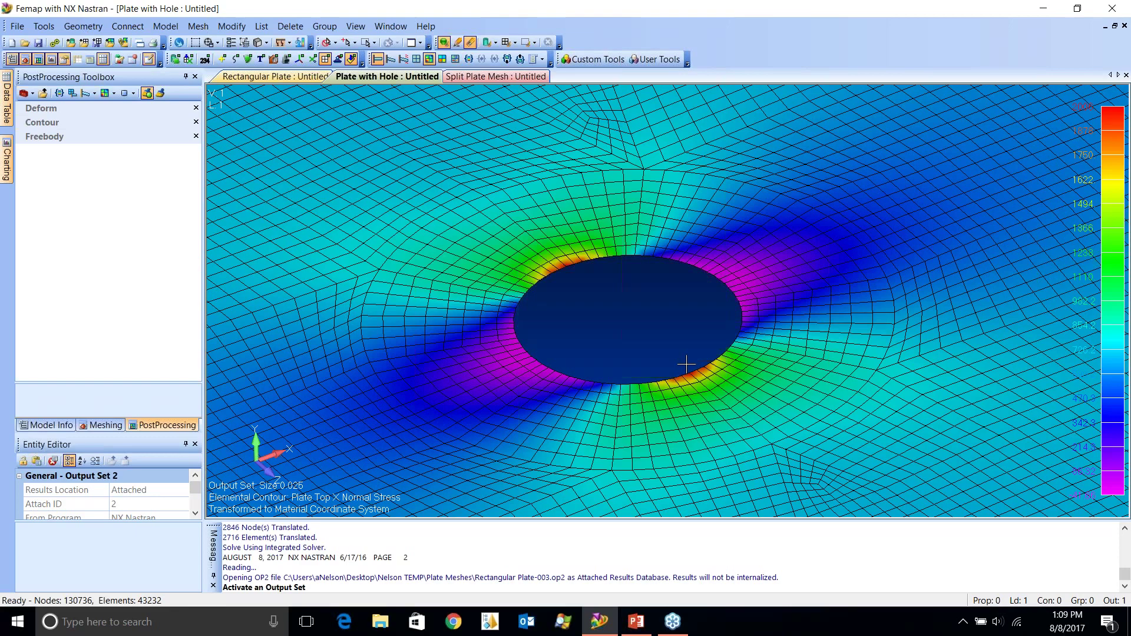
pyautogui.scroll(-15, 725, 236)
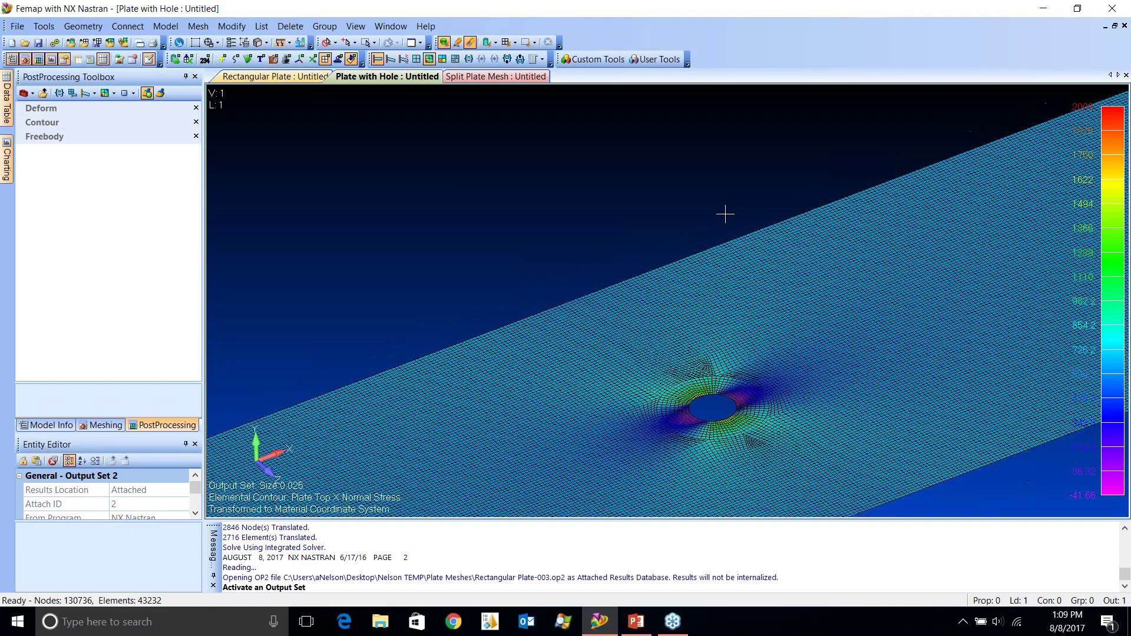
pyautogui.keyDown('ctrl'); pyautogui.moveTo(793, 275); pyautogui.dragTo(750, 265, button='middle'); pyautogui.keyUp('ctrl')
pyautogui.scroll(3, 751, 267)
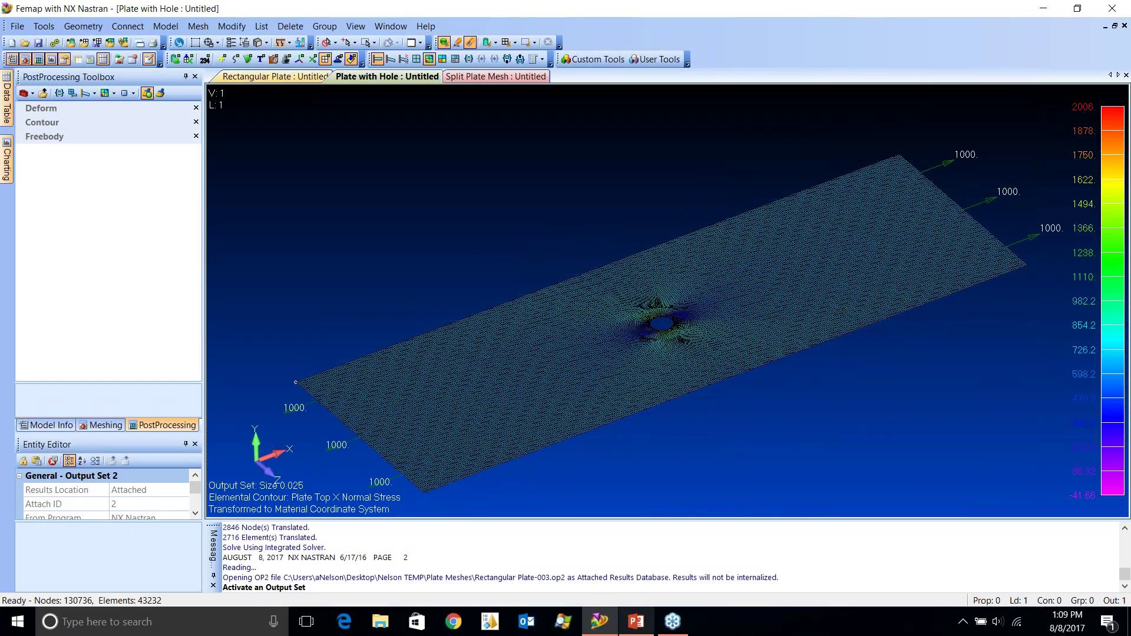
# - Switch to the Mesh Refinement presentation in PowerPoint and start the slide show from the Mesh Refinement slide
pyautogui.click(644, 622)
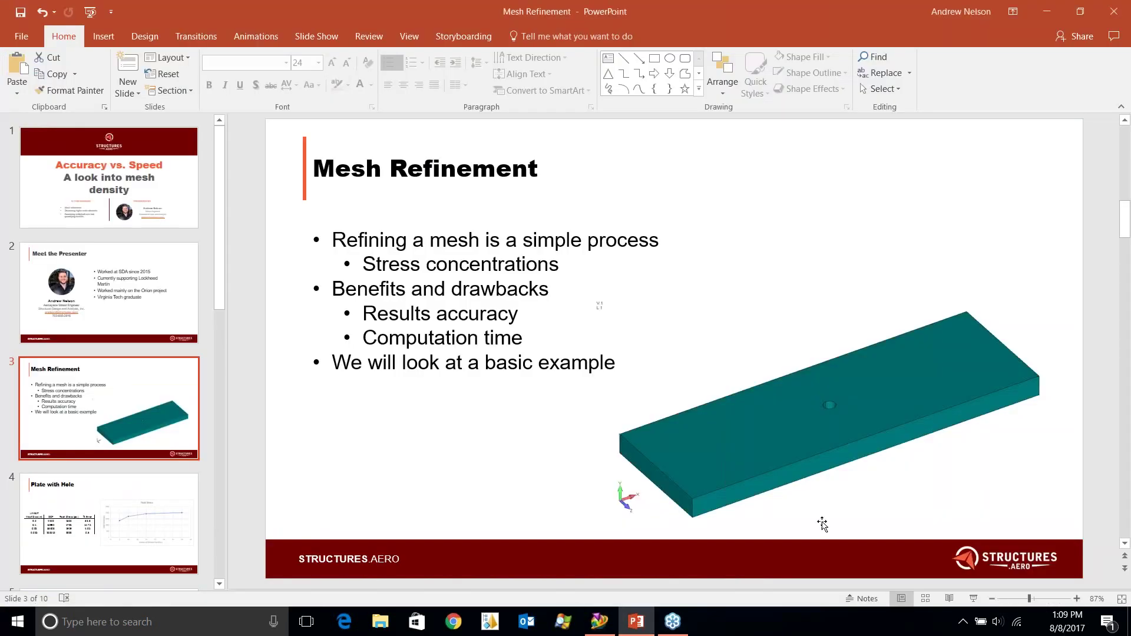
pyautogui.click(974, 599)
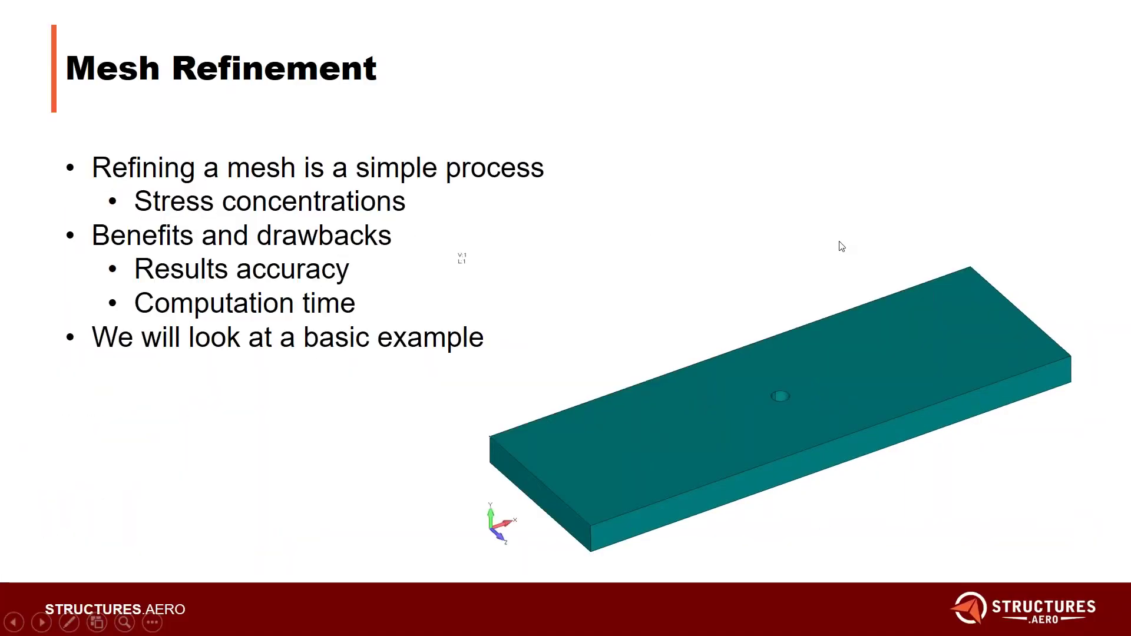
# - Advance the slide show to the Plate with Hole slide with the linear mesh-size table and Peak Stress chart
pyautogui.click(839, 242)
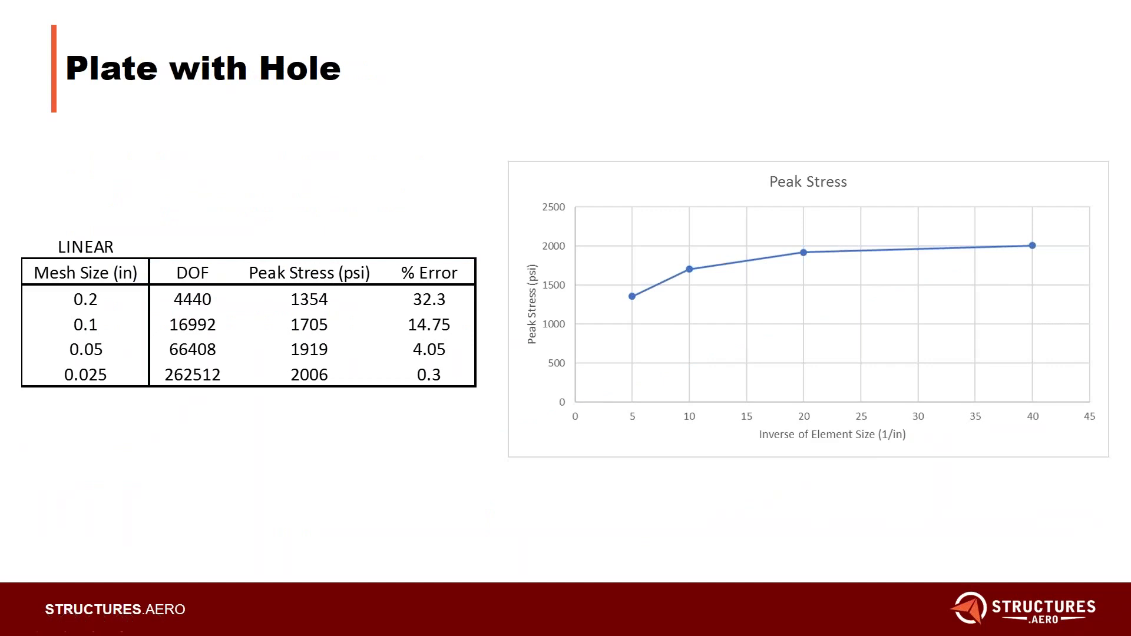
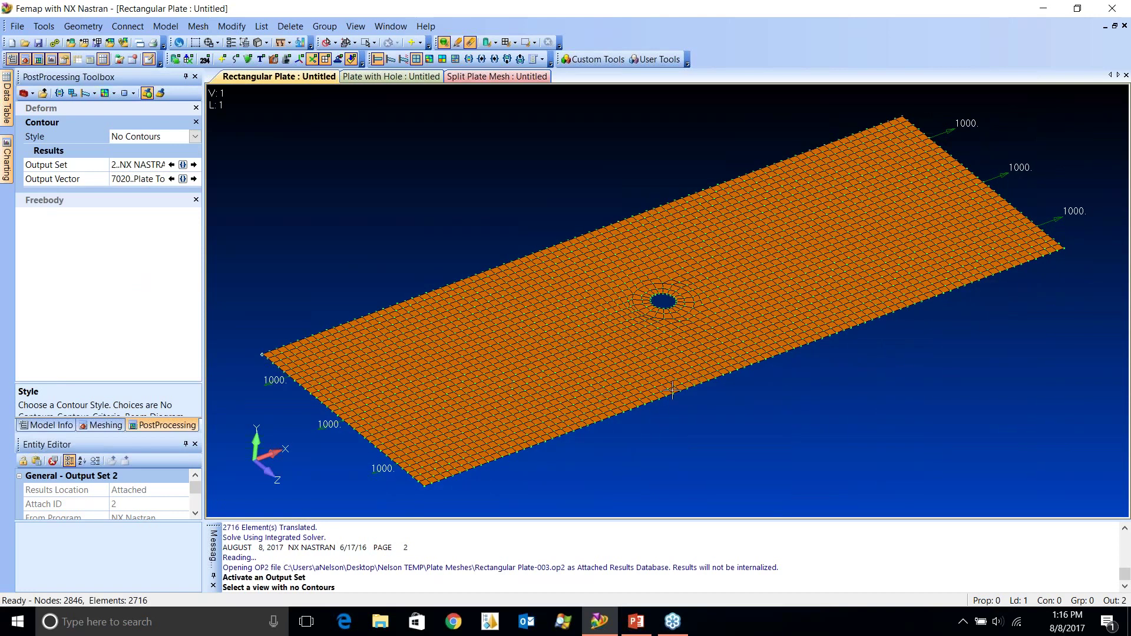
# - Update the order of all the rectangular plate's elements to Parabolic with midside nodes added, and inspect the mesh near the plate's edge
pyautogui.click(47, 426)
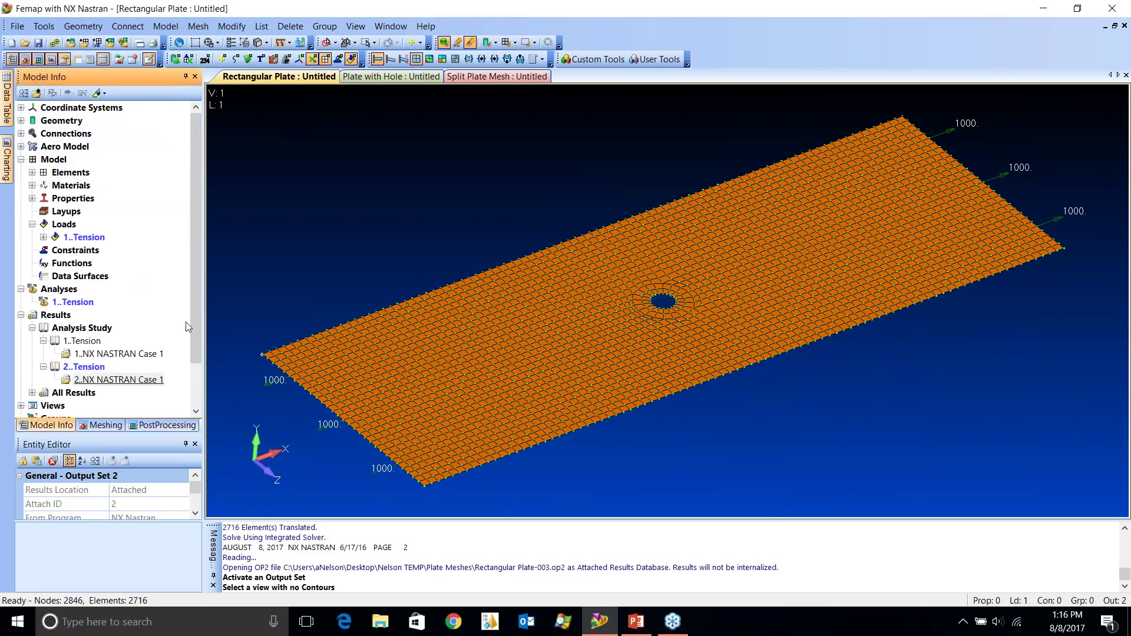
pyautogui.click(198, 27)
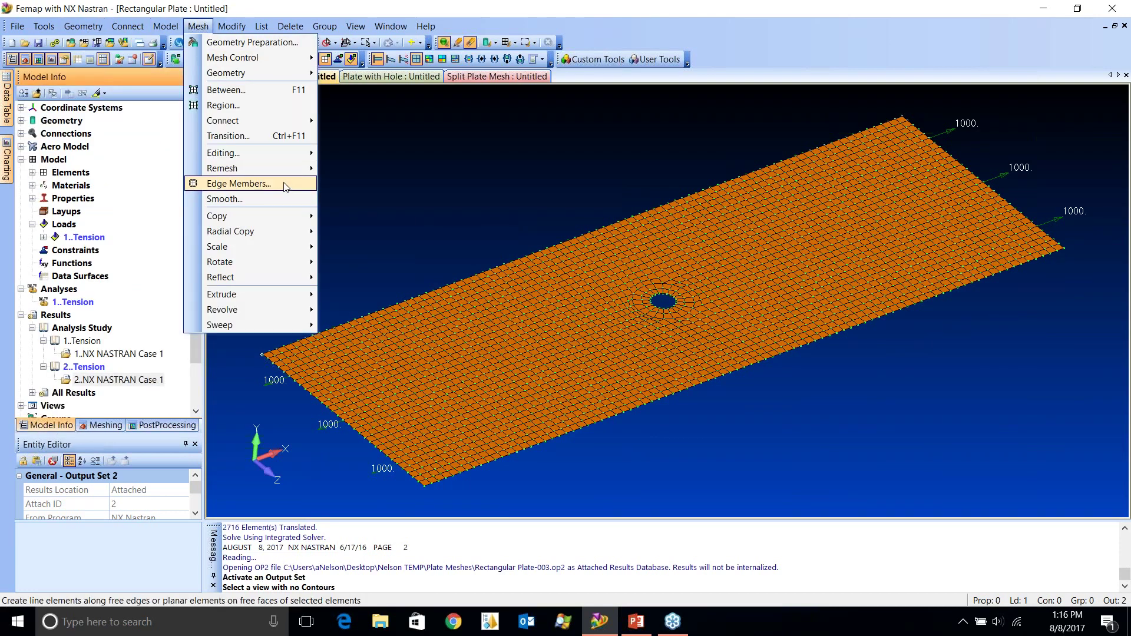
pyautogui.moveTo(231, 27)
pyautogui.moveTo(301, 336)
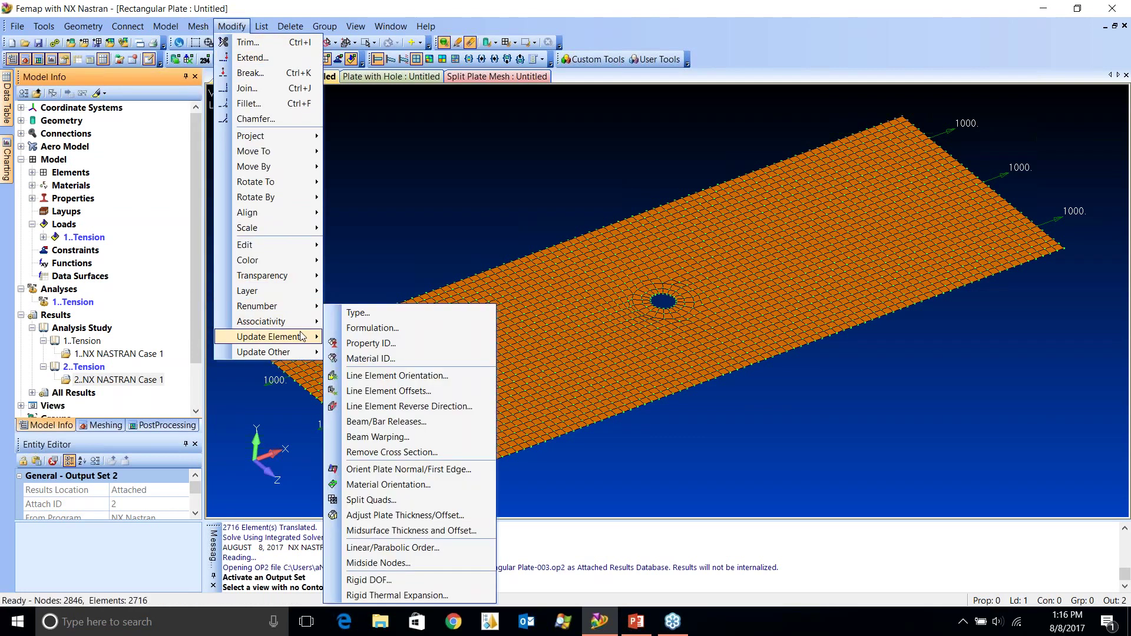
pyautogui.click(408, 548)
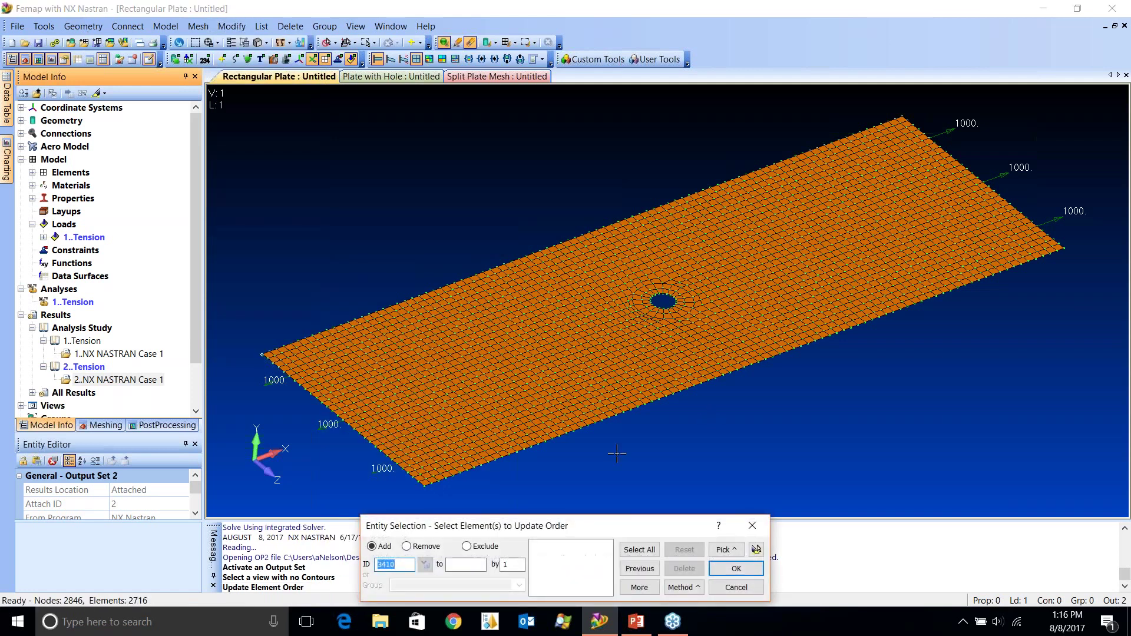
pyautogui.click(646, 551)
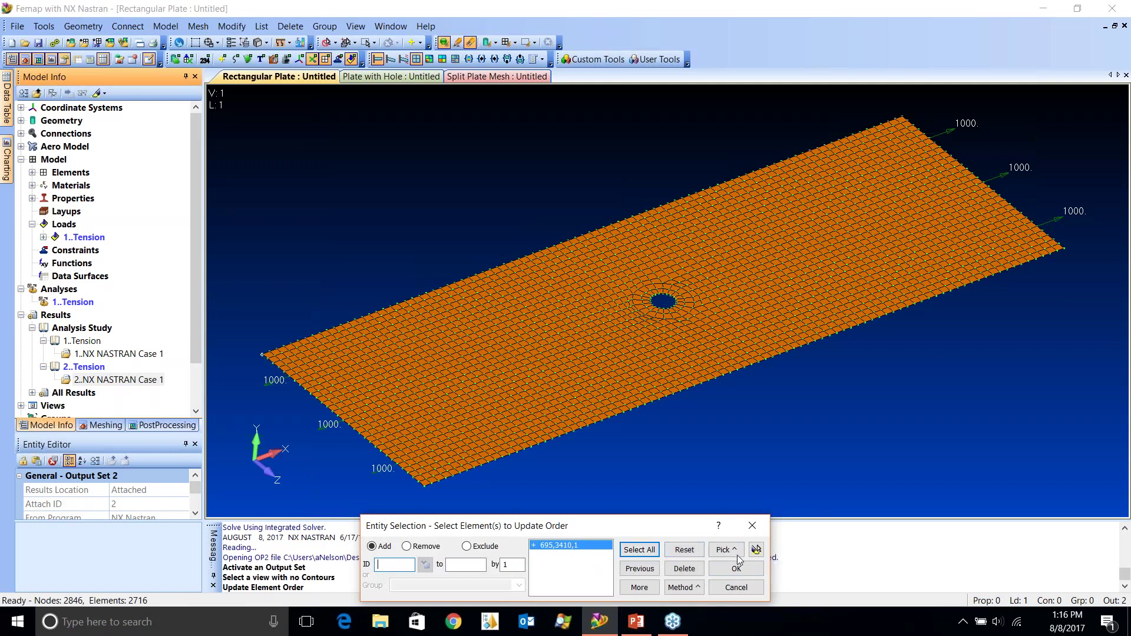
pyautogui.click(757, 550)
pyautogui.click(736, 569)
pyautogui.moveTo(701, 470); pyautogui.dragTo(870, 412)
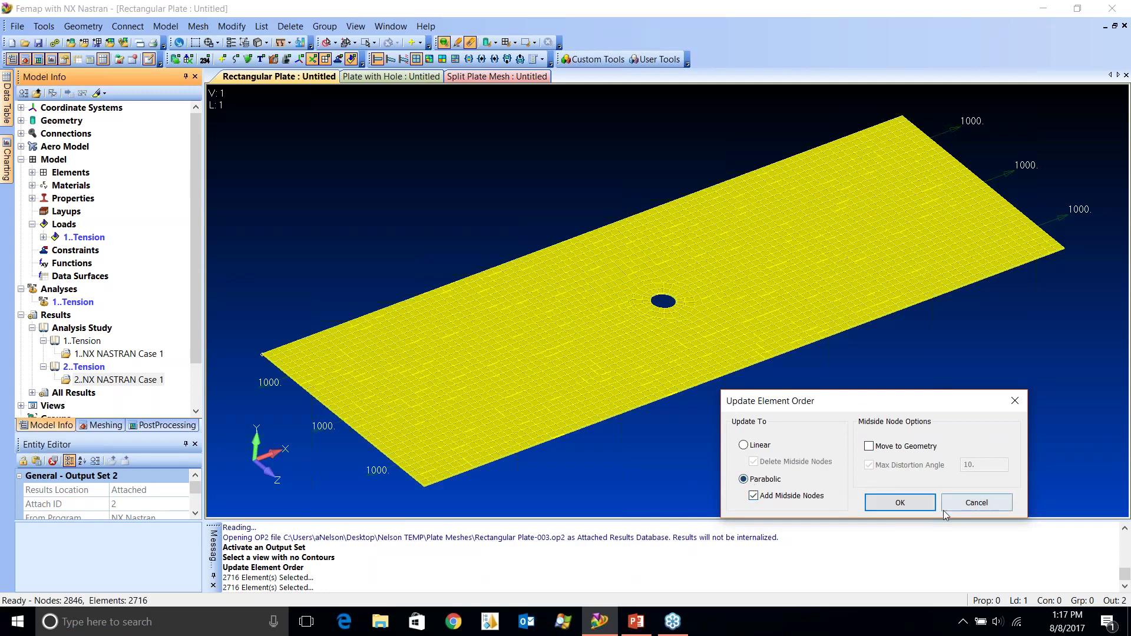
pyautogui.click(872, 502)
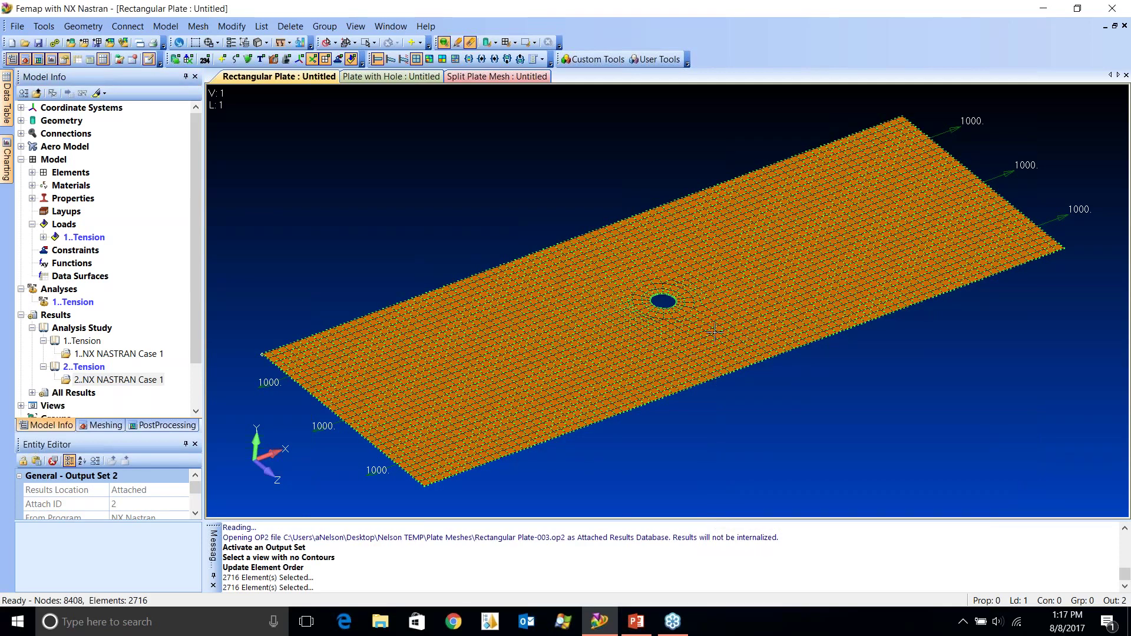
pyautogui.scroll(6, 764, 352)
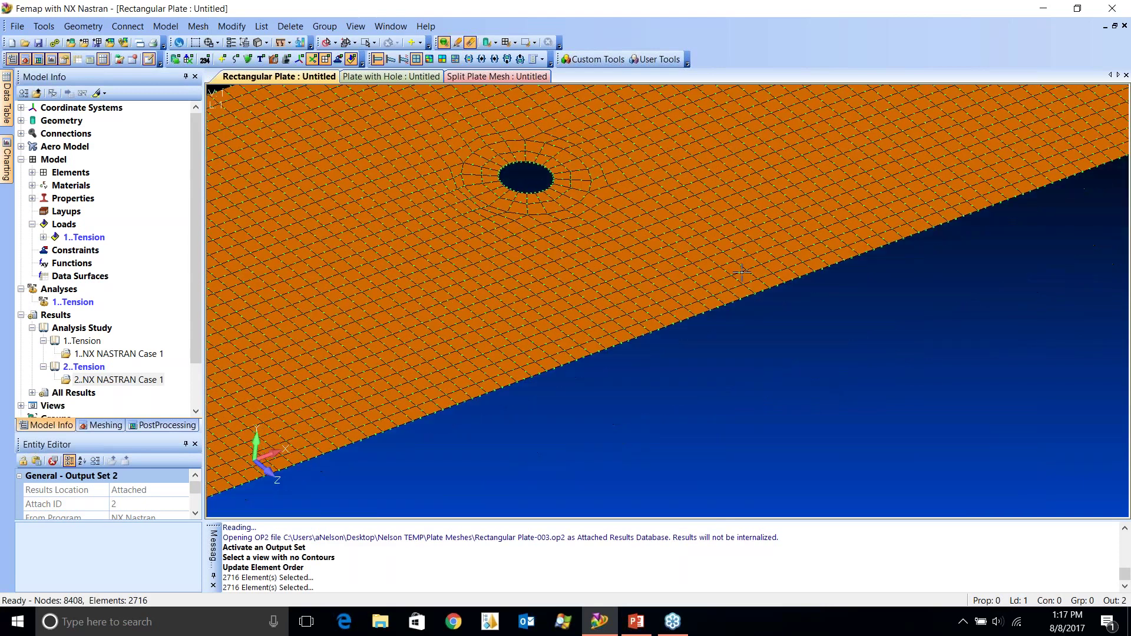
pyautogui.keyDown('ctrl'); pyautogui.moveTo(748, 317); pyautogui.dragTo(664, 323, button='middle'); pyautogui.keyUp('ctrl')
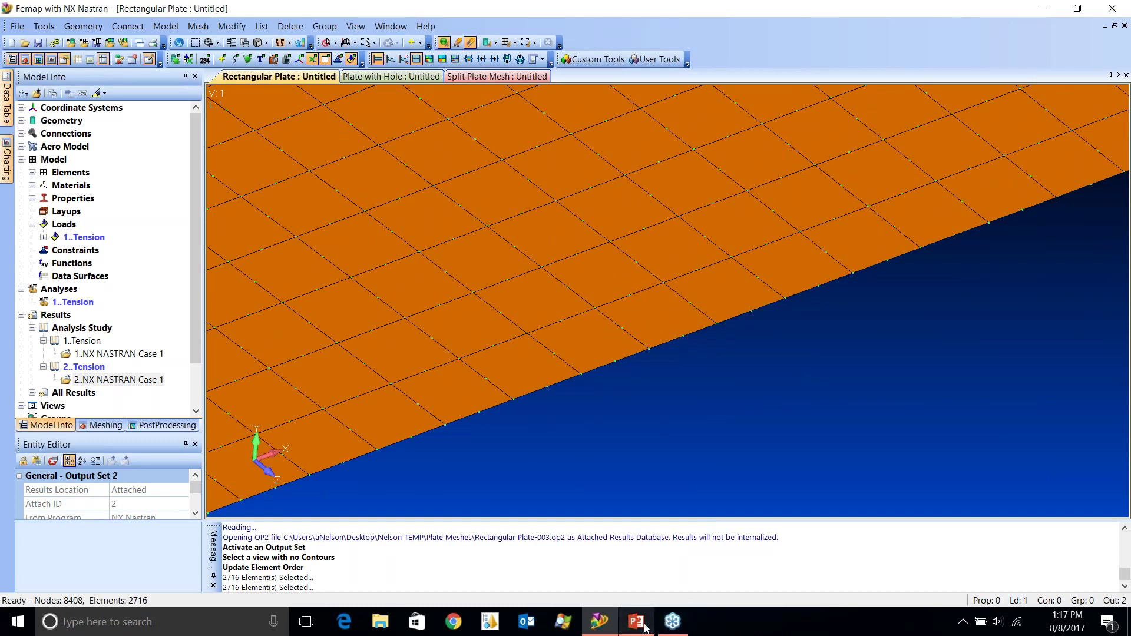
# - Switch to the Mesh Refinement presentation in PowerPoint, show the In Conclusion slide full screen, and end the slide show
pyautogui.moveTo(637, 622)
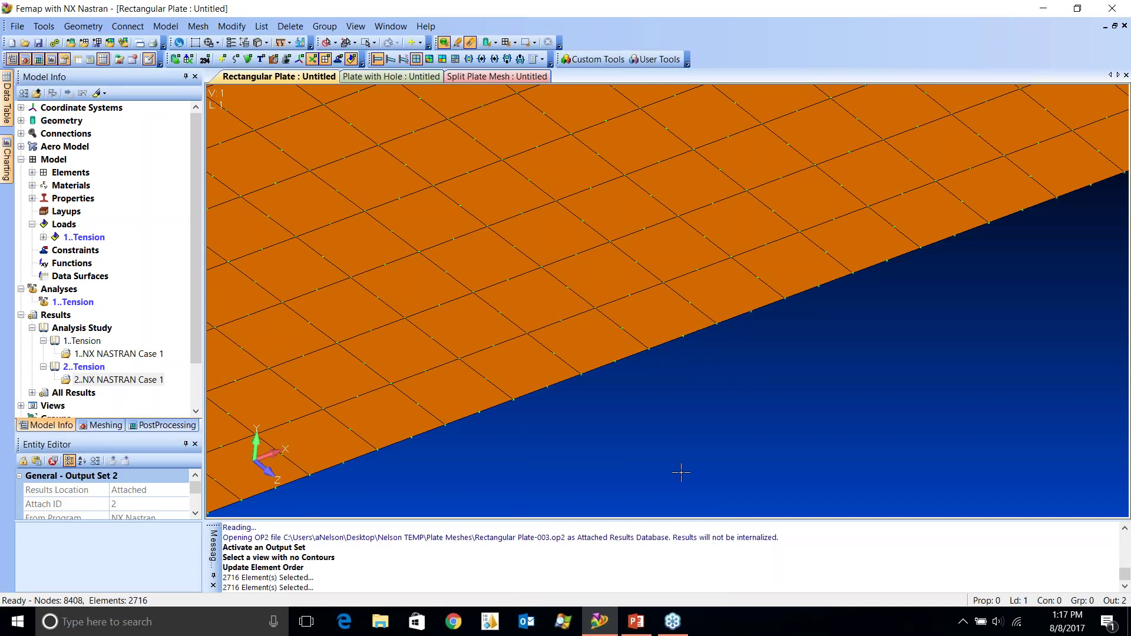
pyautogui.click(644, 620)
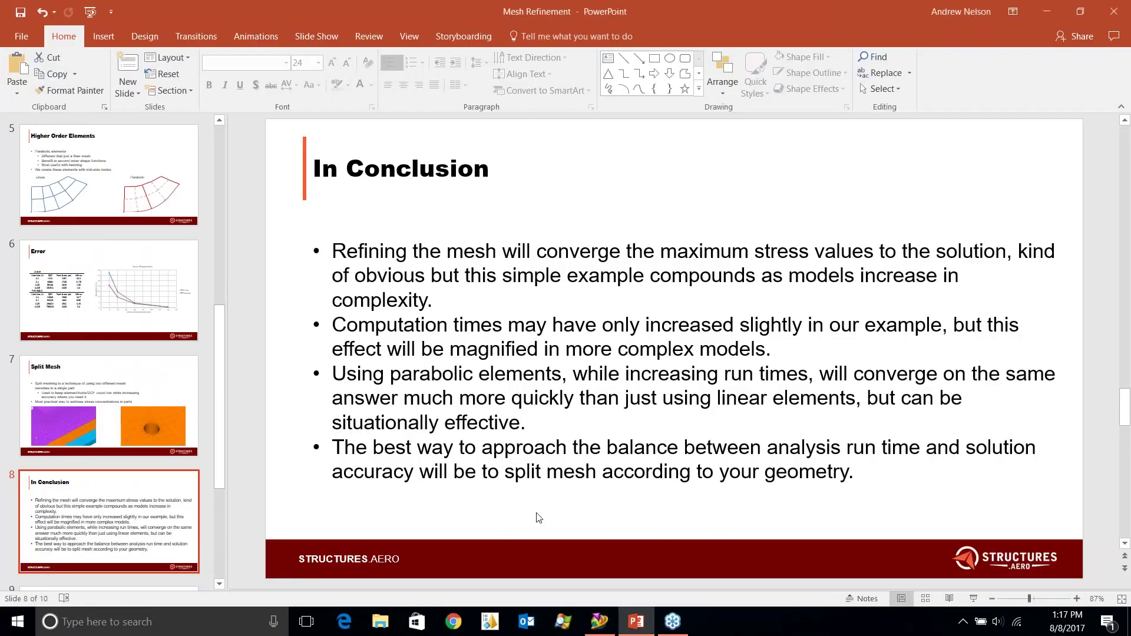
pyautogui.click(973, 599)
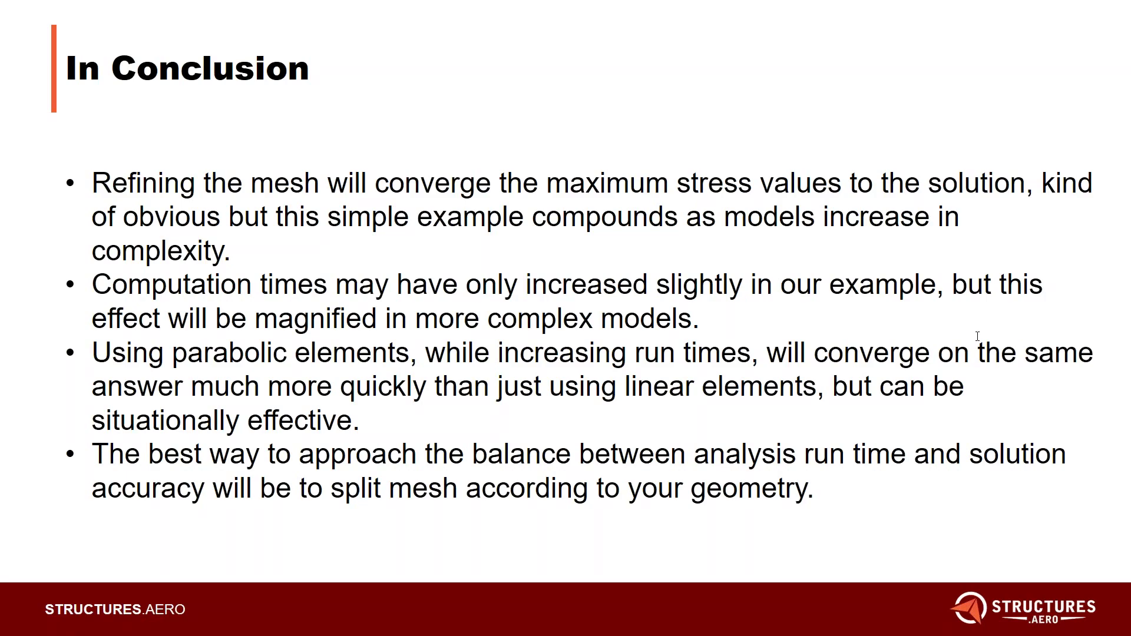
pyautogui.press('Escape')
# - Switch back to Femap and remesh the ring surfaces around the hole and the surrounding plate using Free Mesh at size 0.2
pyautogui.click(599, 629)
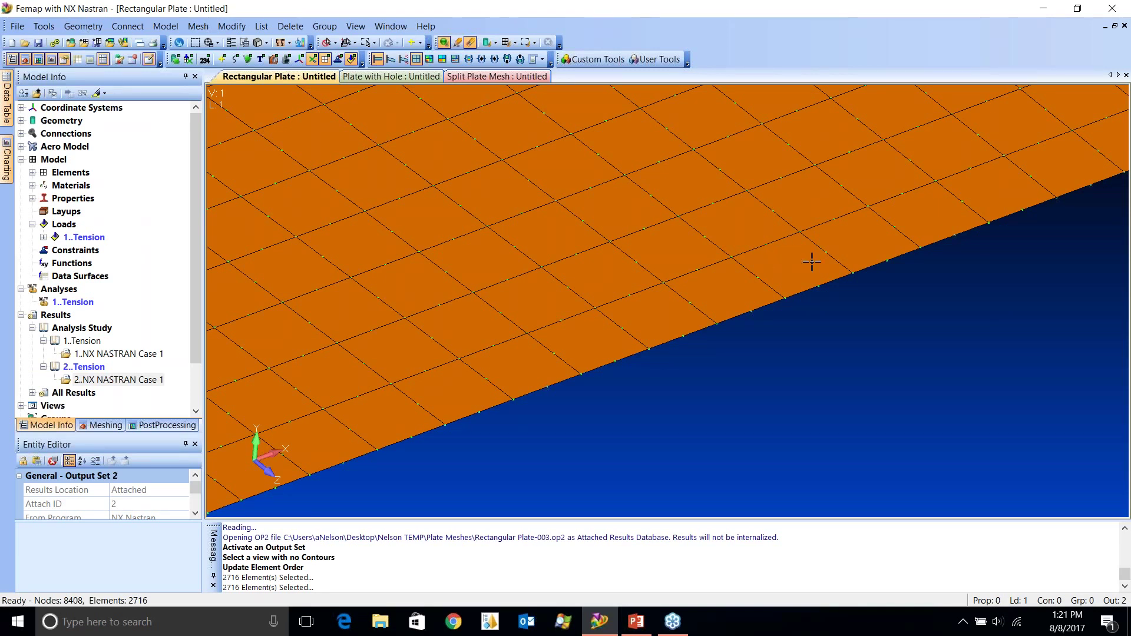
pyautogui.scroll(-6, 698, 156)
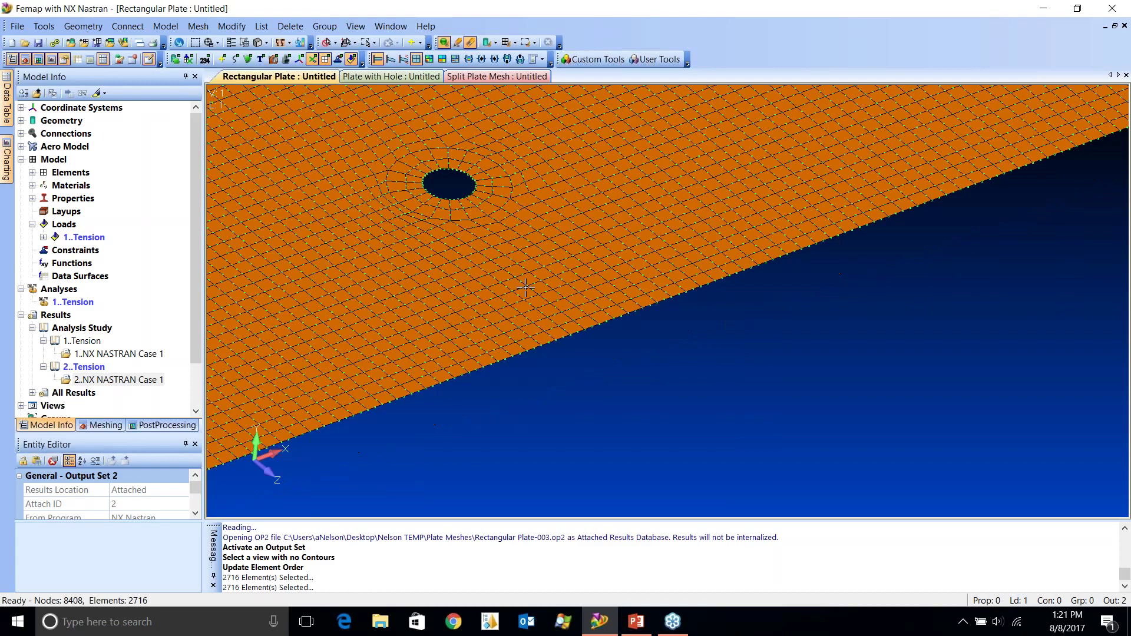
pyautogui.scroll(3, 633, 275)
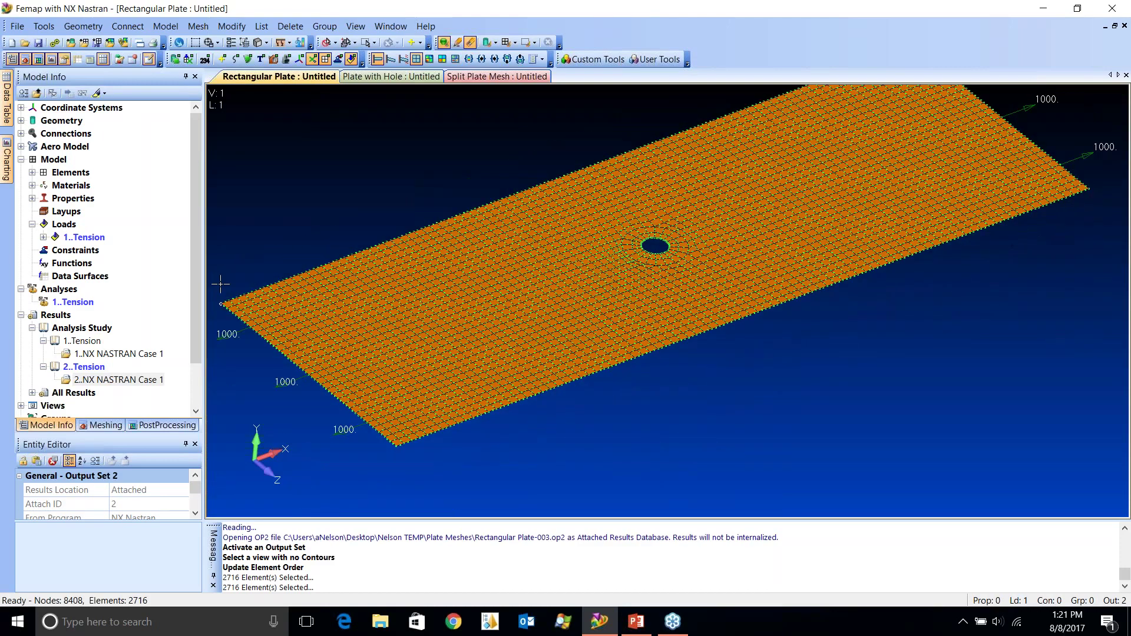
pyautogui.click(101, 425)
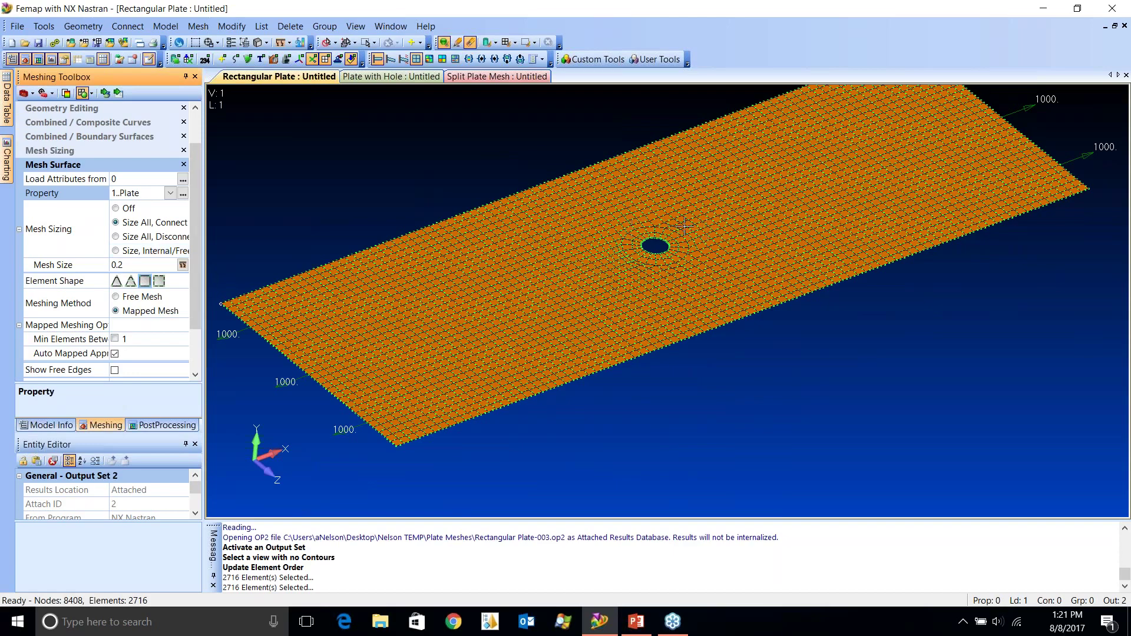
pyautogui.keyDown('ctrl'); pyautogui.moveTo(656, 236); pyautogui.dragTo(648, 249, button='middle'); pyautogui.keyUp('ctrl')
pyautogui.scroll(5, 647, 250)
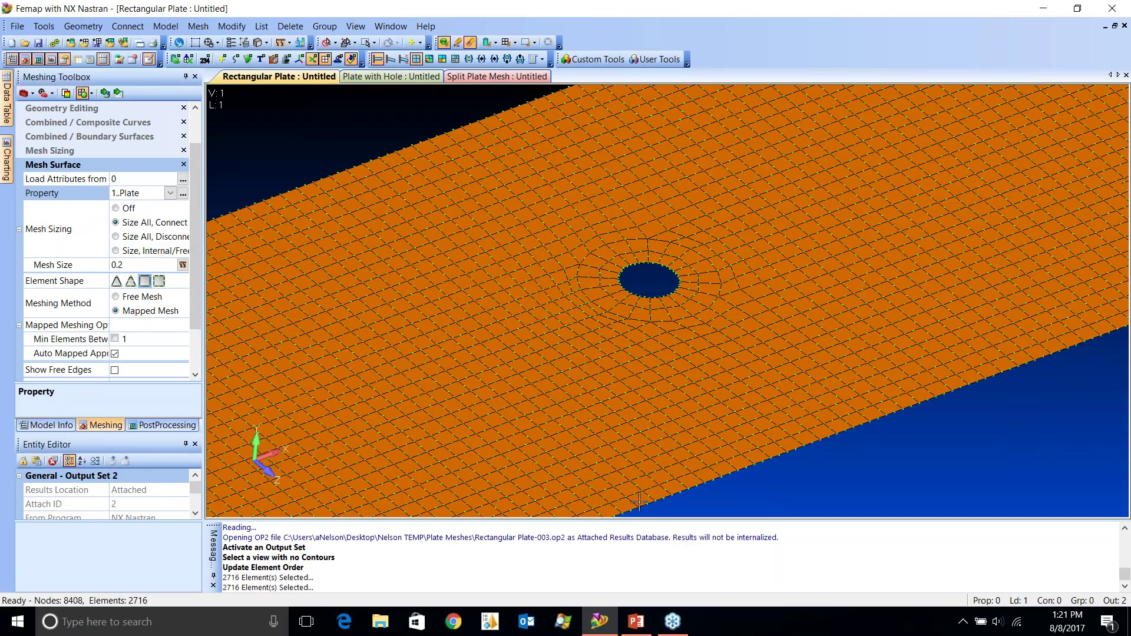
pyautogui.click(158, 302)
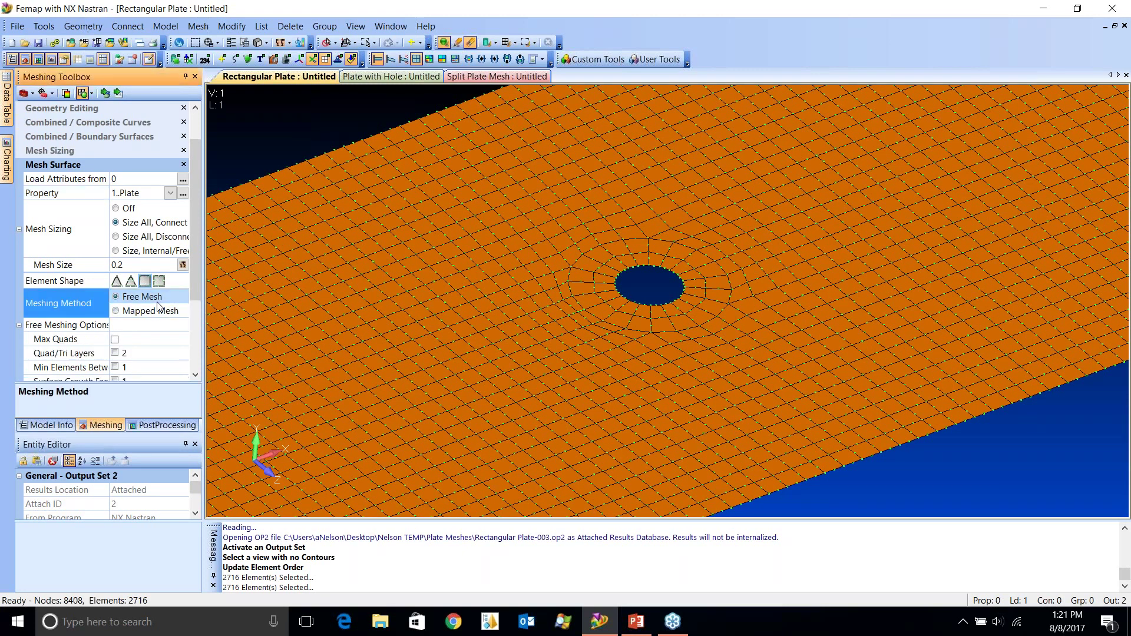
pyautogui.click(104, 92)
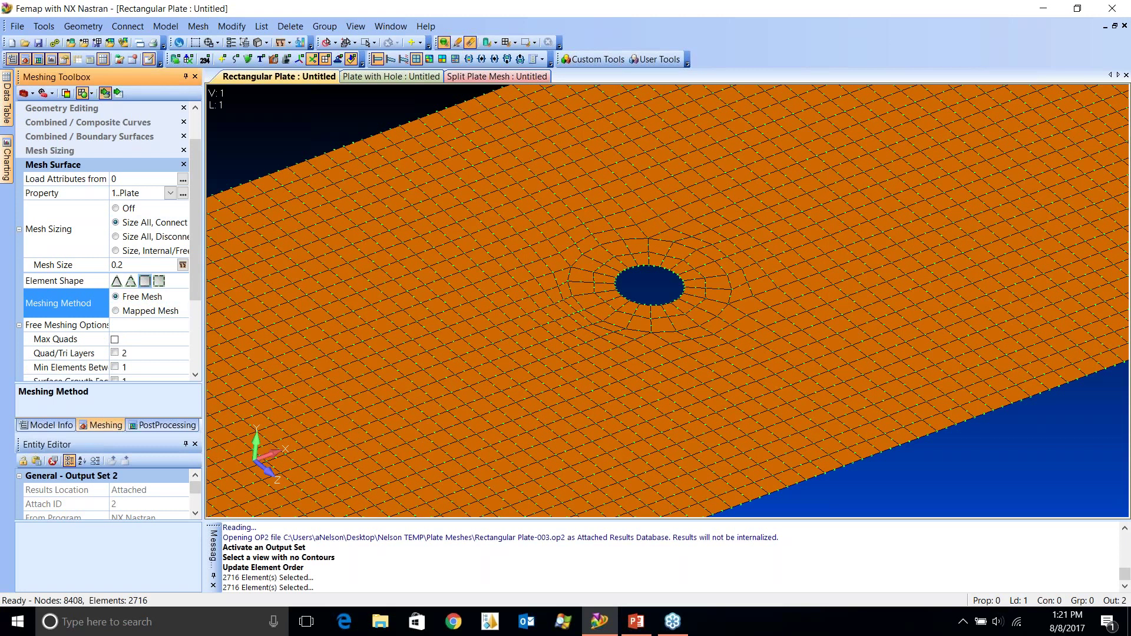
pyautogui.click(595, 278)
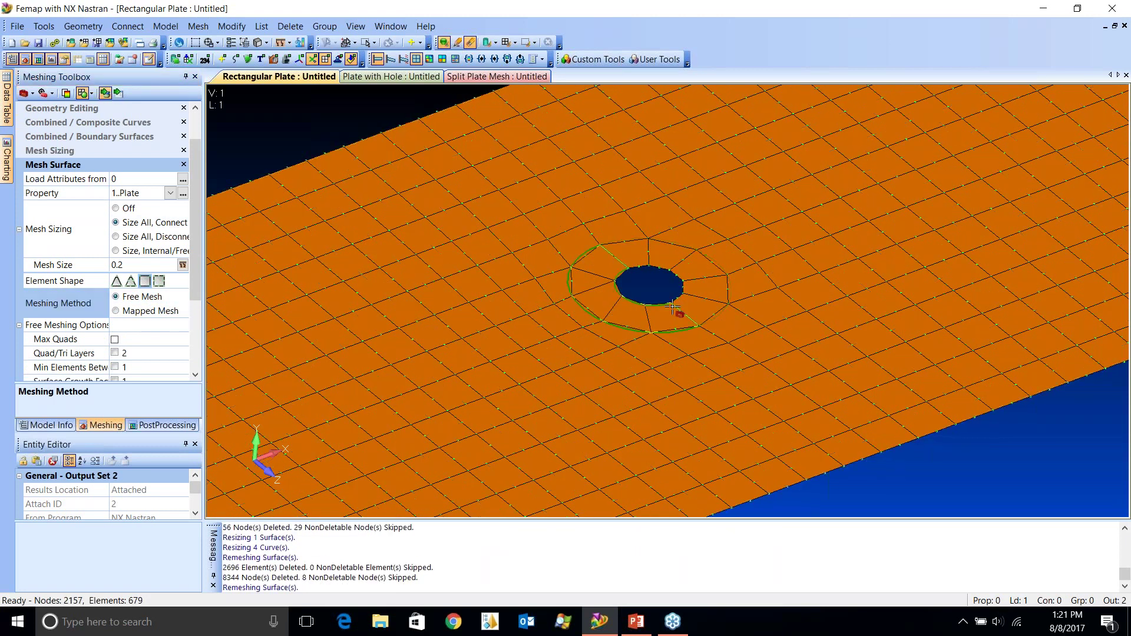
pyautogui.click(644, 255)
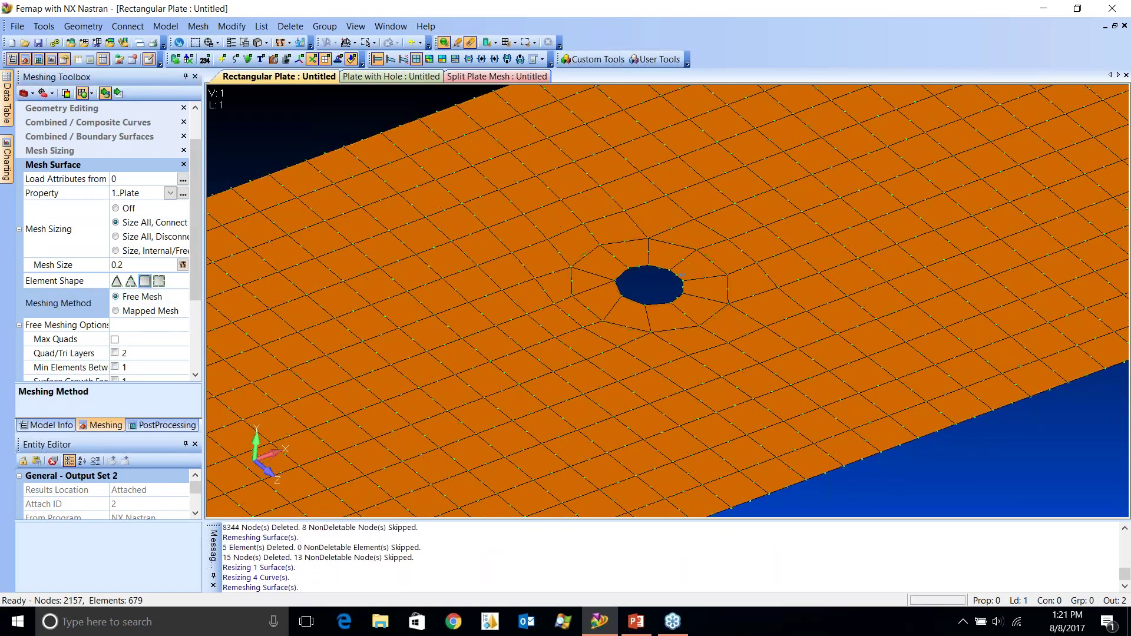
pyautogui.click(782, 254)
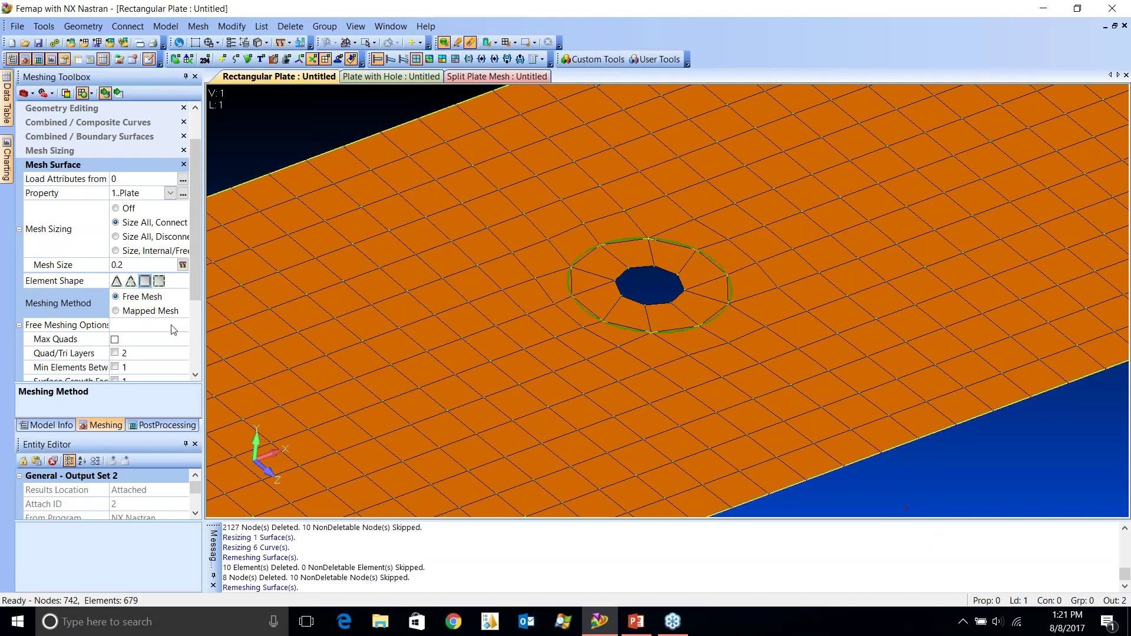
# - Remesh the ring surface around the hole with the Mapped Mesh method, and hide the elements and nodes to show only geometry
pyautogui.click(136, 311)
pyautogui.click(623, 305)
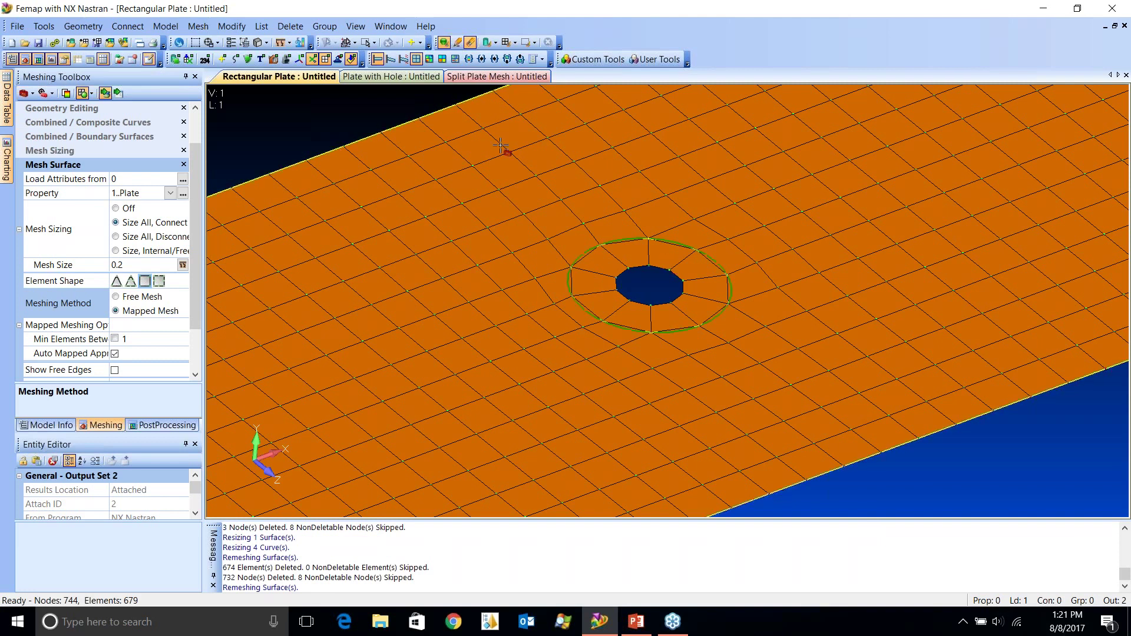
pyautogui.click(324, 59)
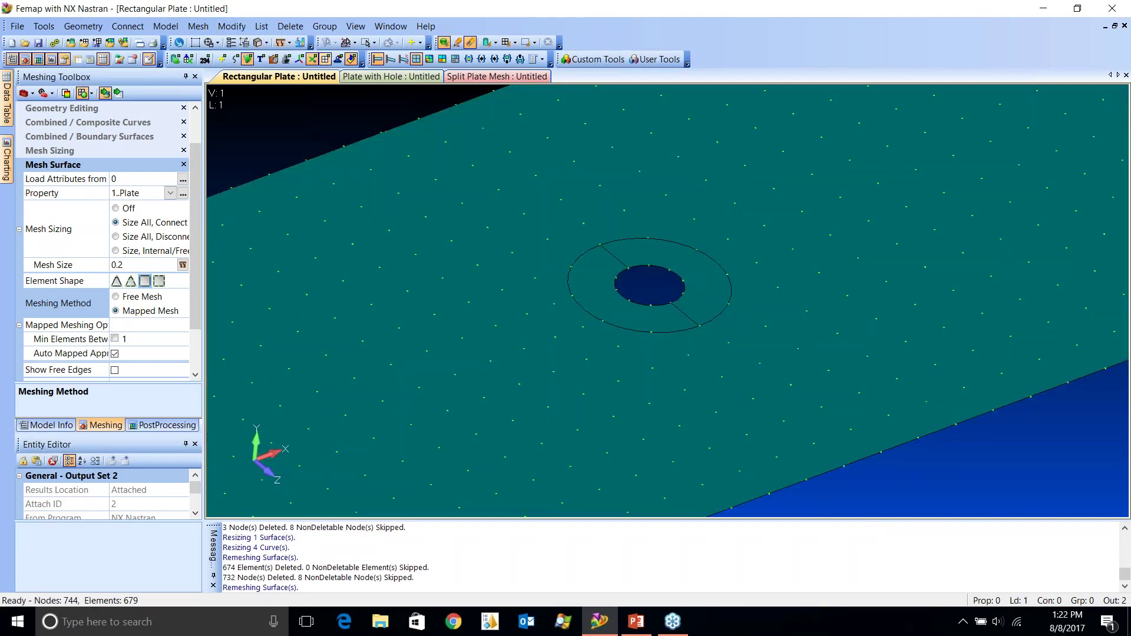
pyautogui.click(316, 60)
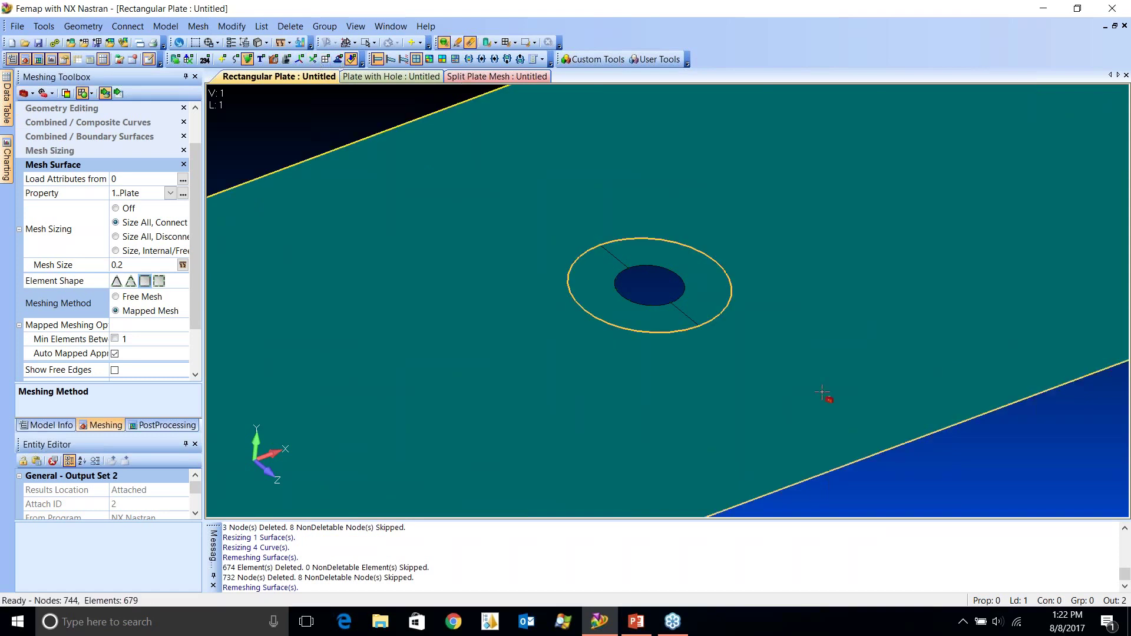
# - Switch to PowerPoint and view the Error slide comparing linear and parabolic mesh results
pyautogui.click(637, 620)
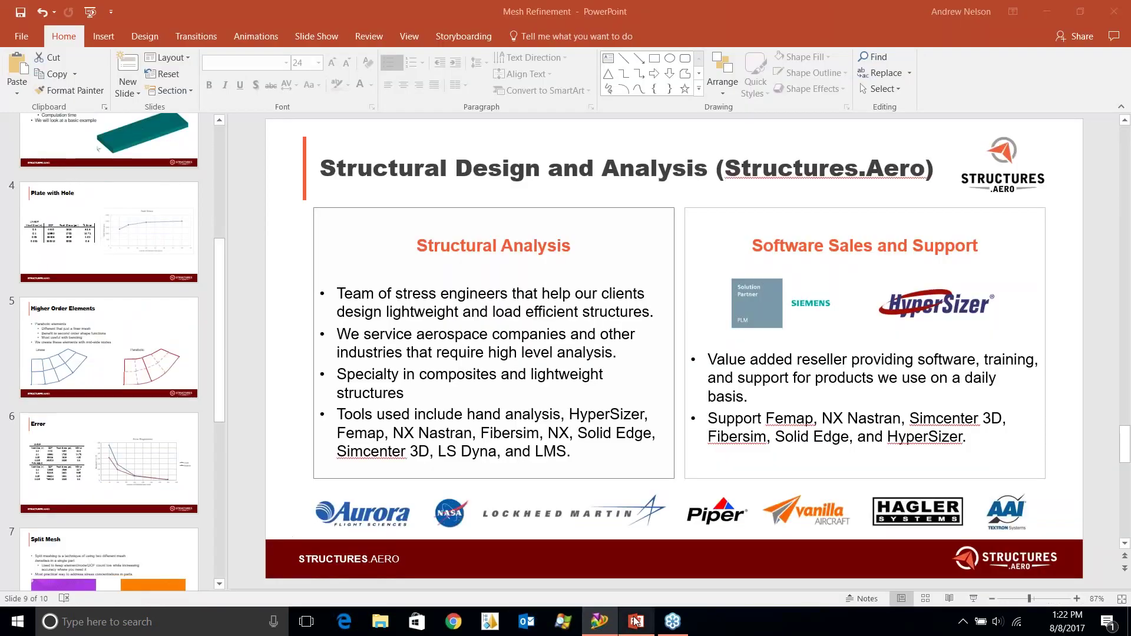
pyautogui.scroll(3, 108, 315)
pyautogui.scroll(-2, 108, 315)
pyautogui.click(97, 533)
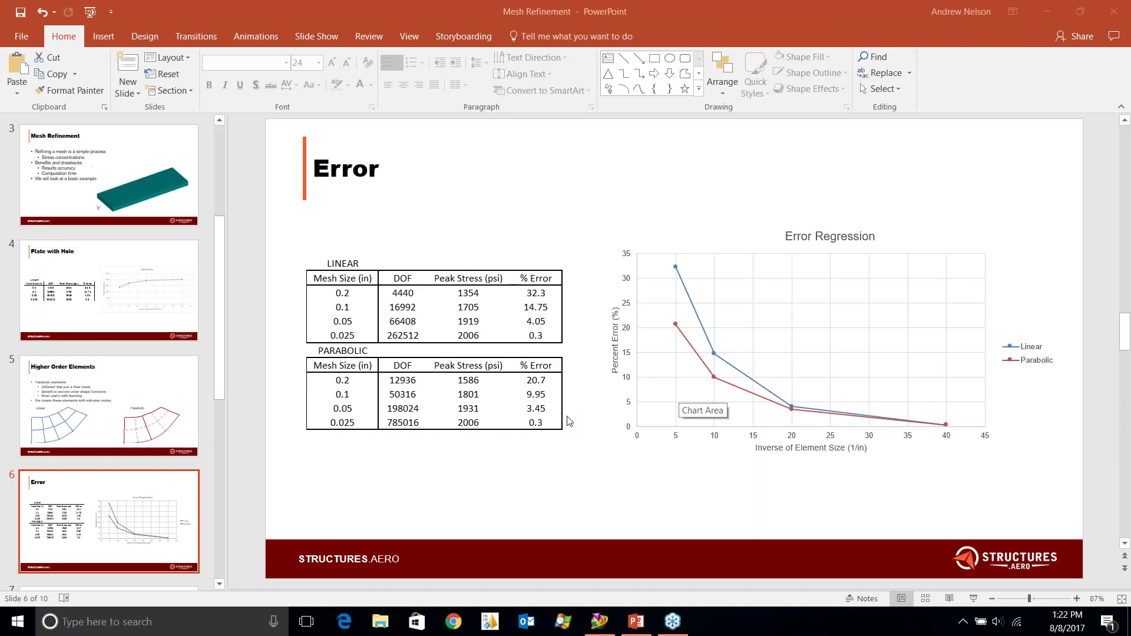
# - Switch to Femap and look through the available output vectors for the contour results, leaving the selection unchanged
pyautogui.click(599, 621)
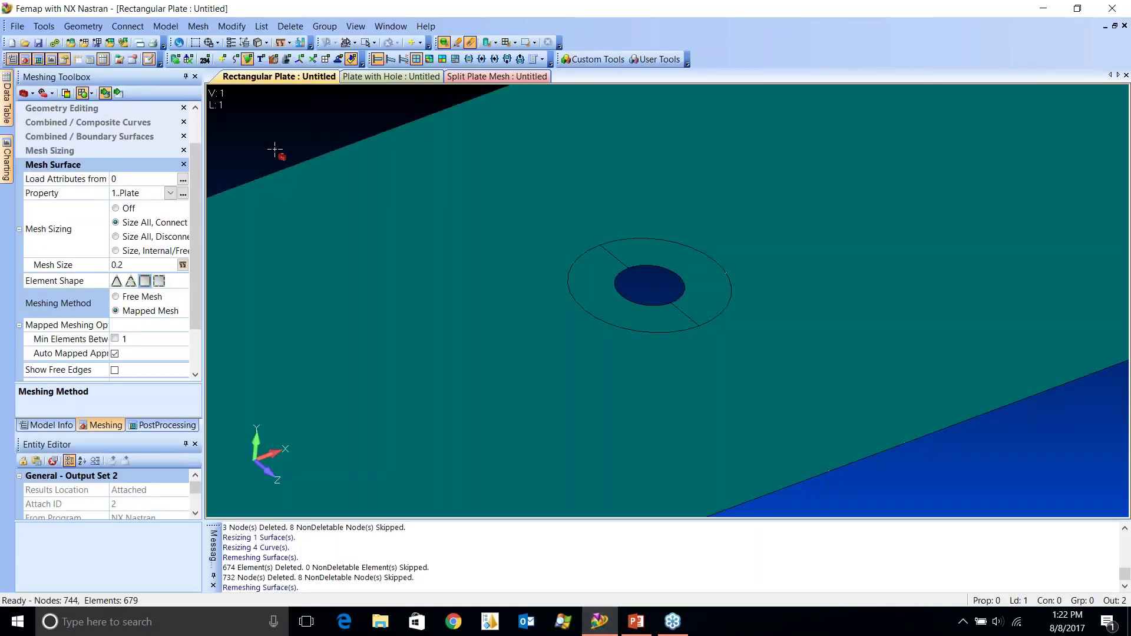
pyautogui.click(163, 424)
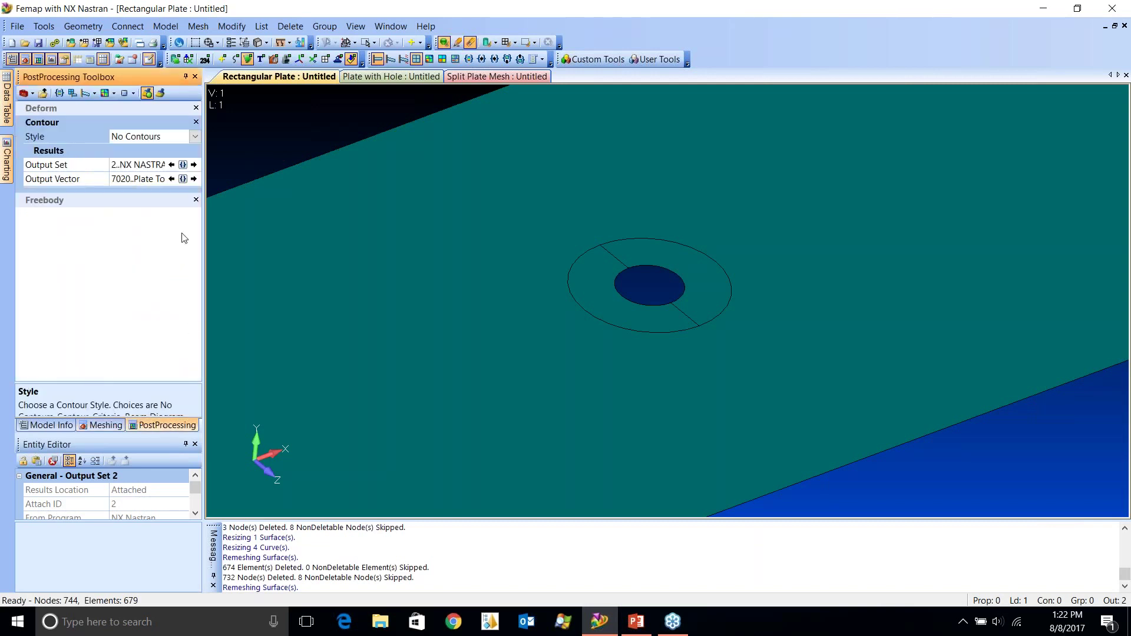
pyautogui.click(182, 179)
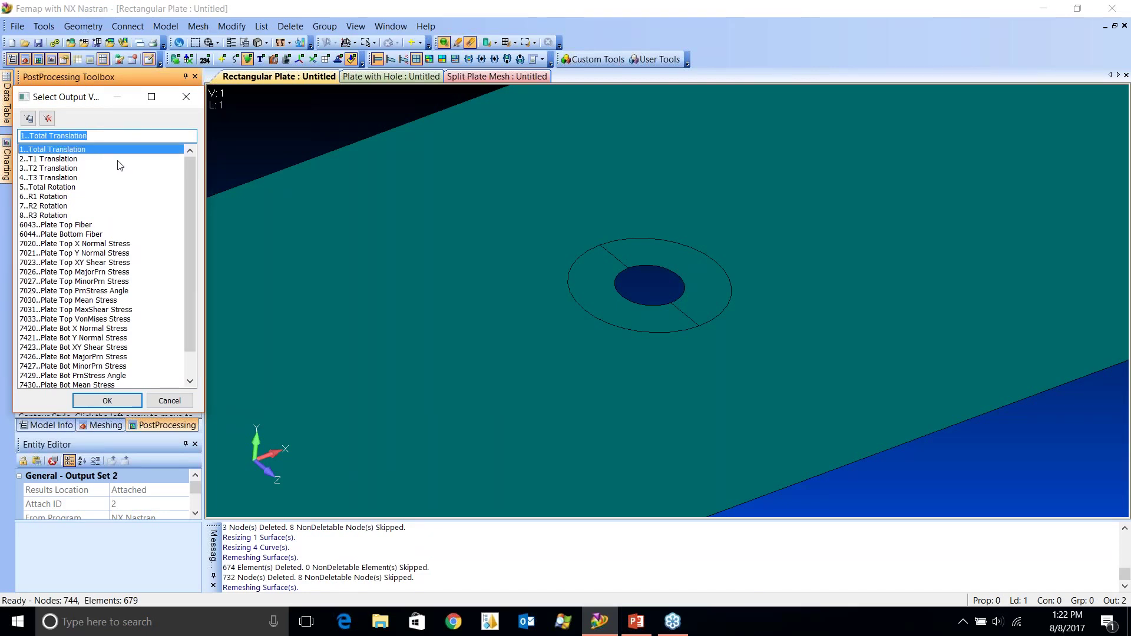
pyautogui.click(110, 197)
pyautogui.scroll(-1, 136, 239)
pyautogui.click(137, 199)
pyautogui.click(136, 236)
pyautogui.click(133, 328)
pyautogui.click(128, 355)
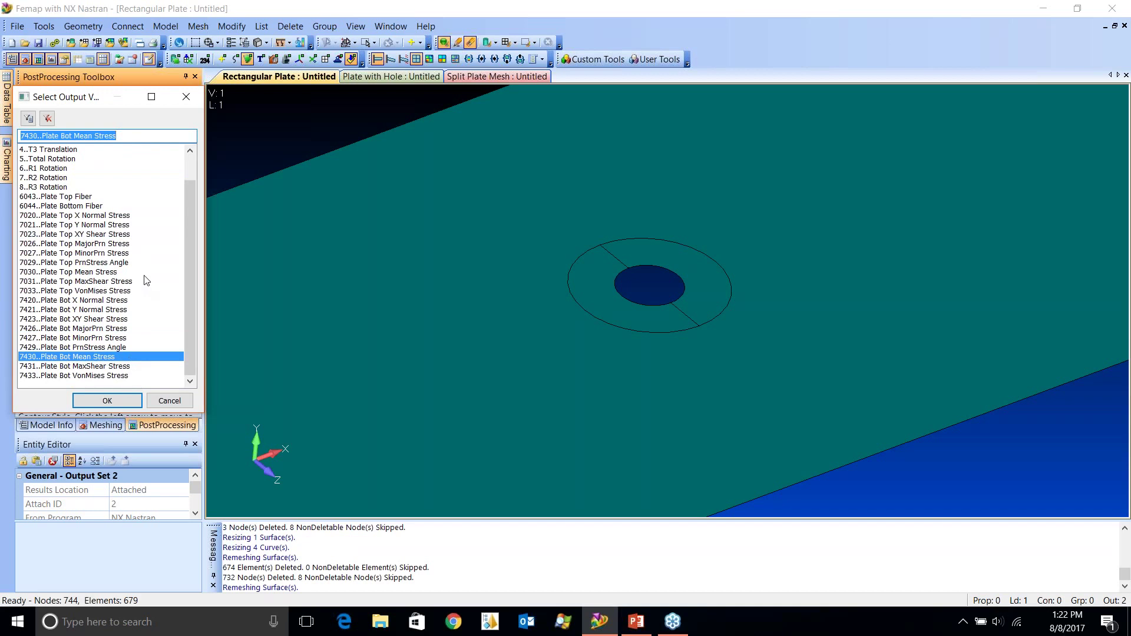
pyautogui.scroll(1, 152, 216)
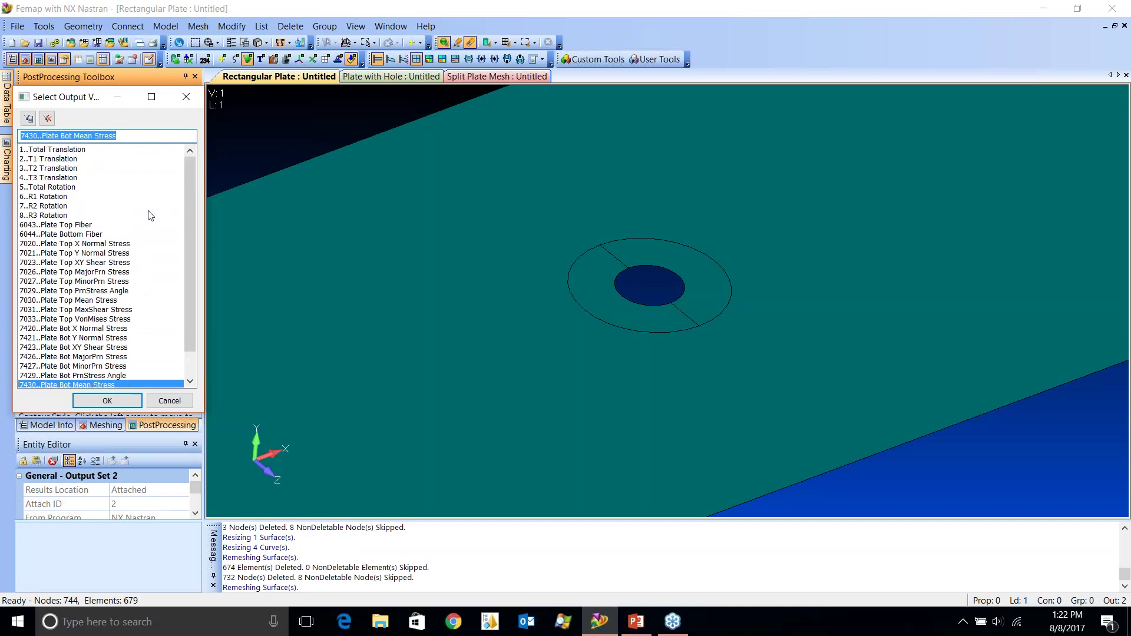
pyautogui.click(108, 159)
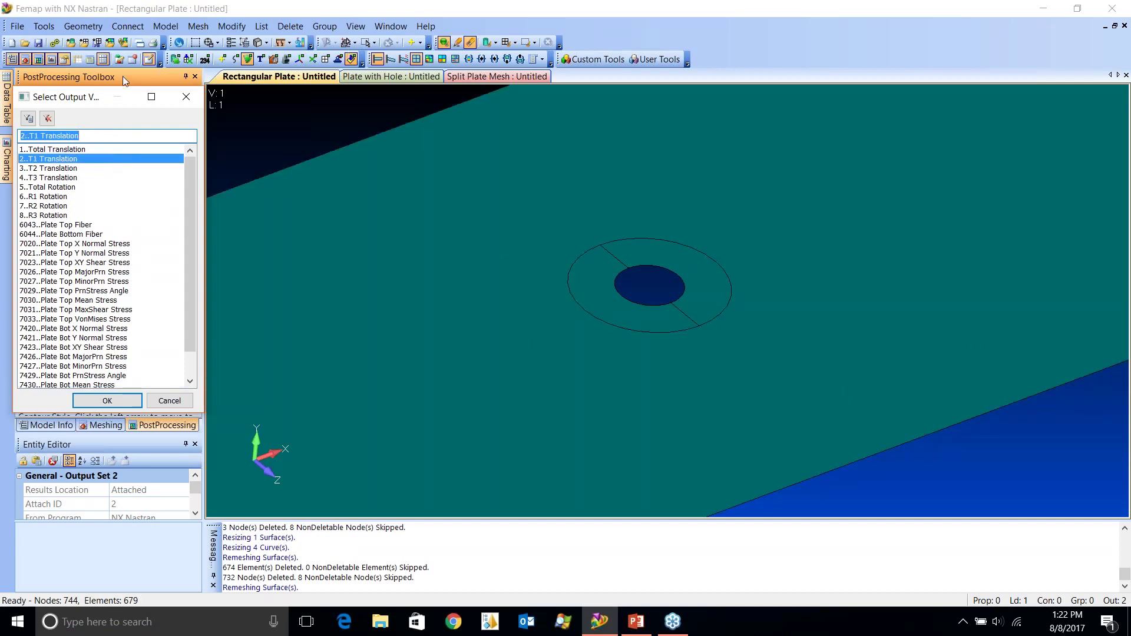
pyautogui.click(169, 401)
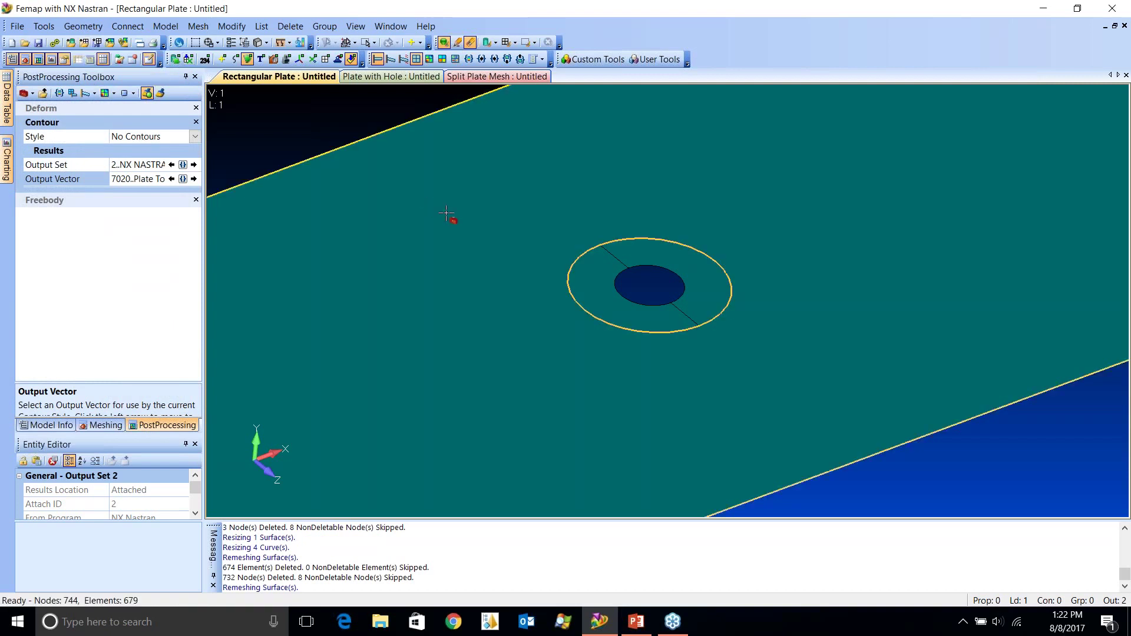
# - Return to the meshing tools, display the plate's elements and nodes, and hide its surface geometry
pyautogui.click(102, 425)
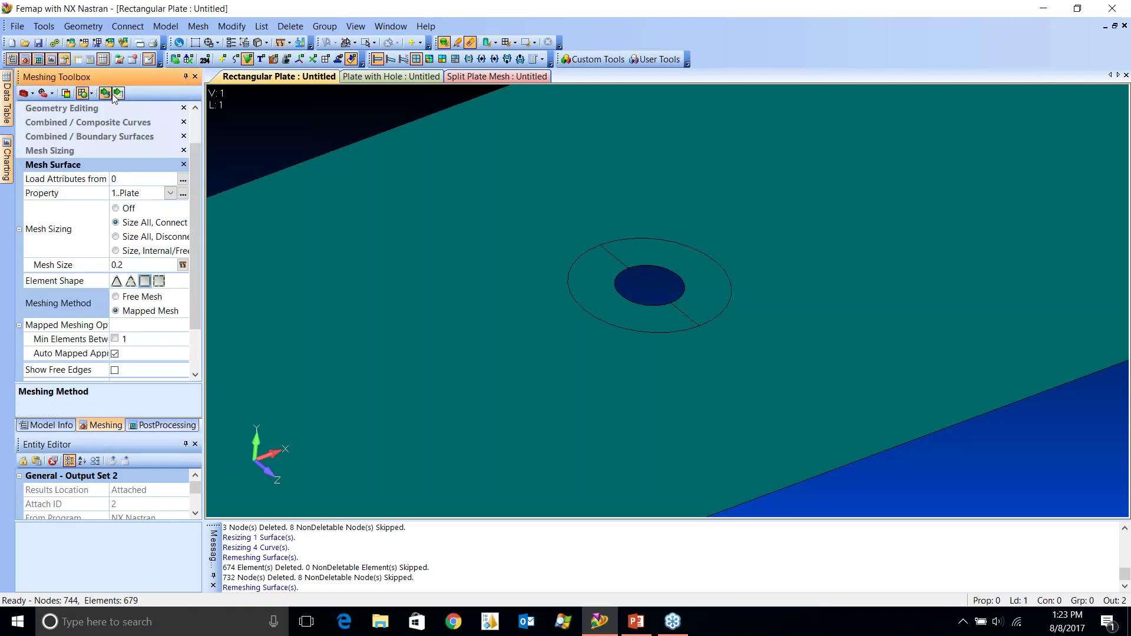
pyautogui.click(106, 94)
pyautogui.press('Escape')
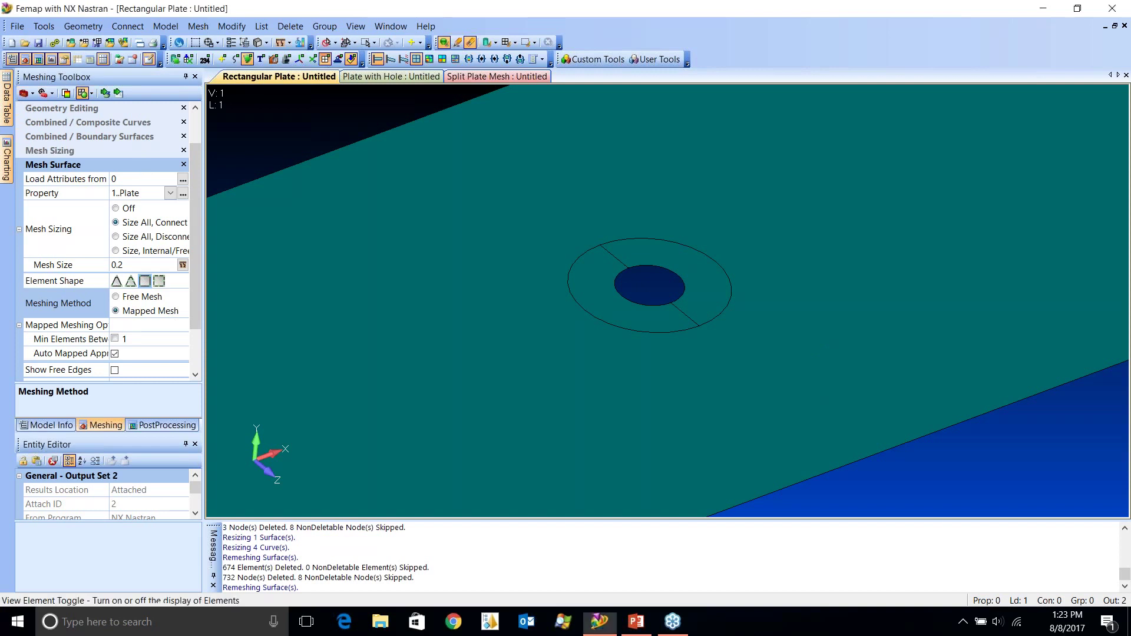
pyautogui.click(247, 59)
pyautogui.click(313, 60)
pyautogui.click(247, 60)
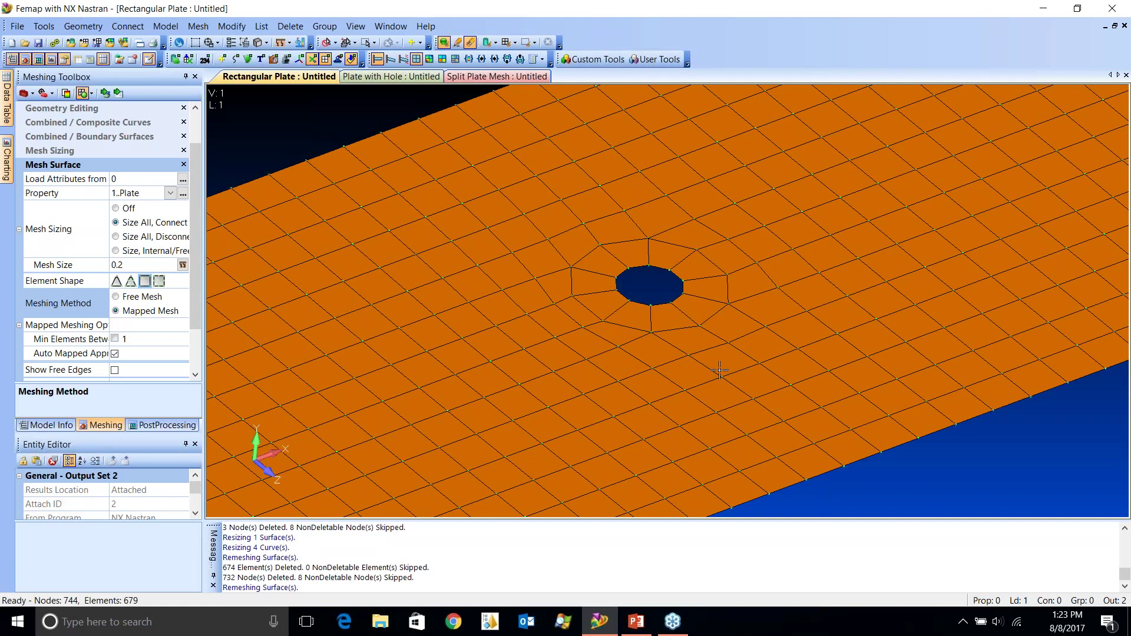
# - Update the order of all plate elements to Parabolic with midside nodes added, and inspect the nodes along the plate edge
pyautogui.click(198, 26)
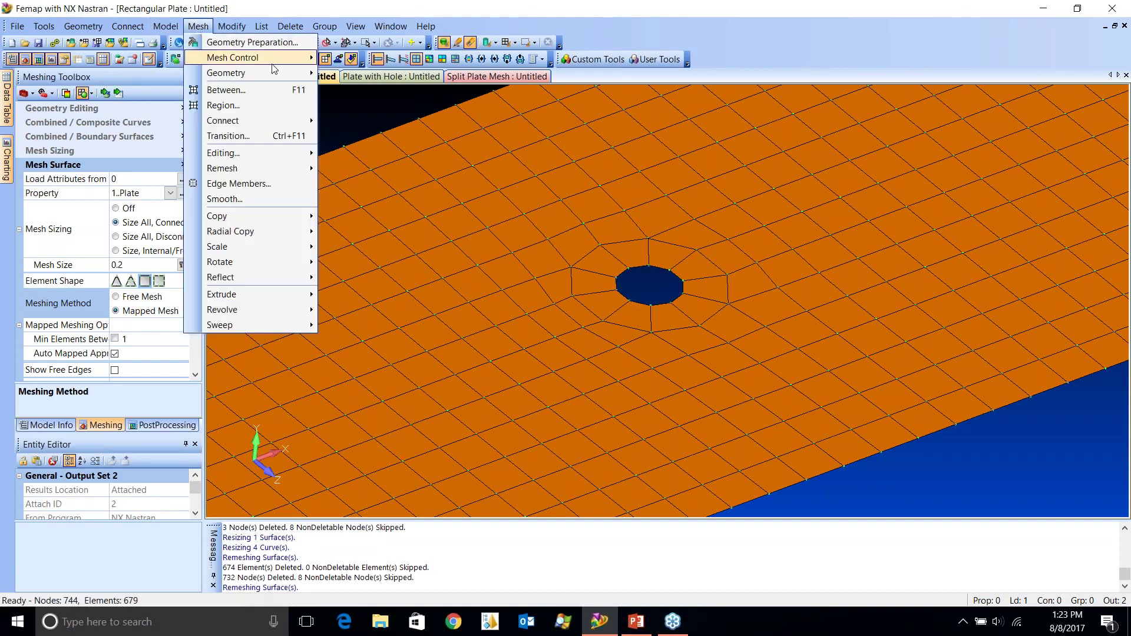
pyautogui.click(505, 211)
pyautogui.scroll(-5, 629, 416)
pyautogui.keyDown('ctrl'); pyautogui.moveTo(654, 355); pyautogui.dragTo(607, 272, button='middle'); pyautogui.keyUp('ctrl')
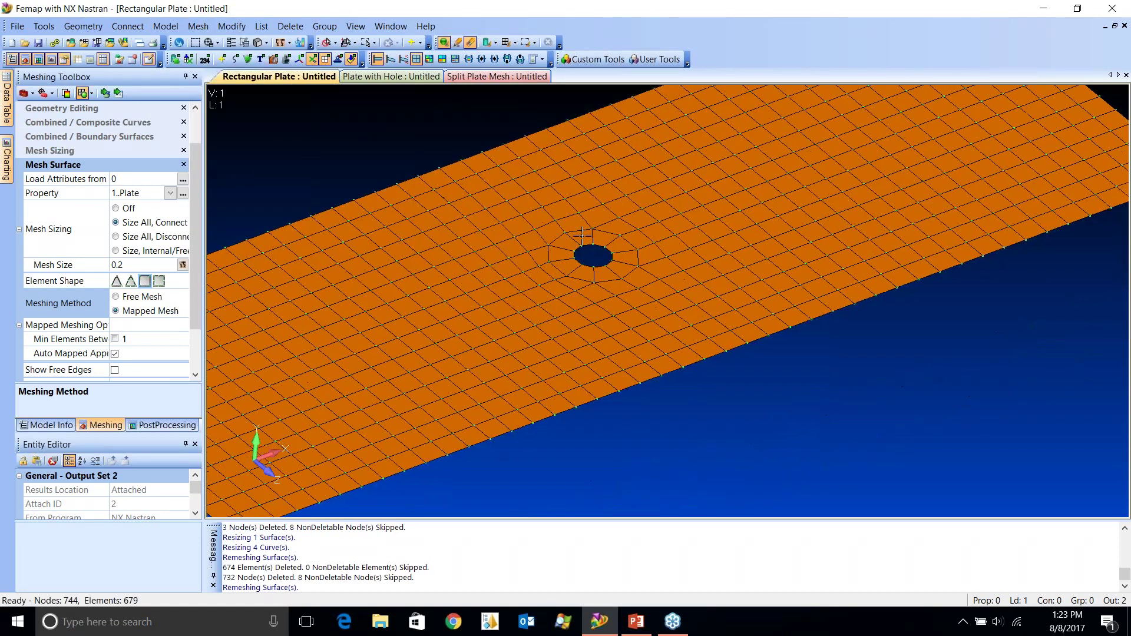
pyautogui.click(200, 33)
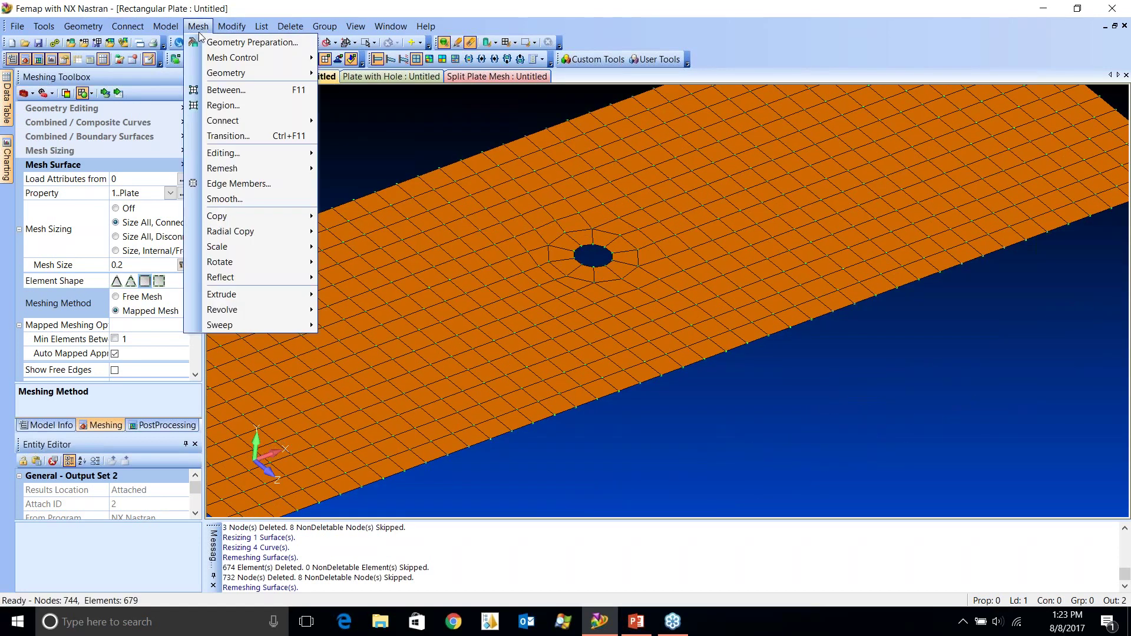
pyautogui.moveTo(231, 26)
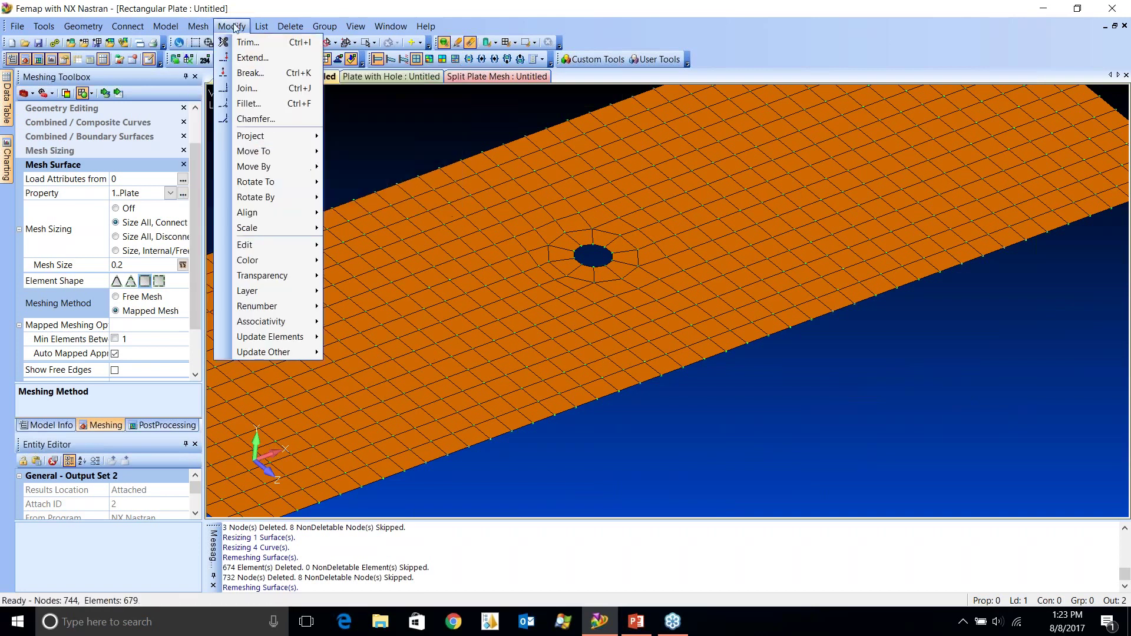
pyautogui.moveTo(270, 337)
pyautogui.click(403, 548)
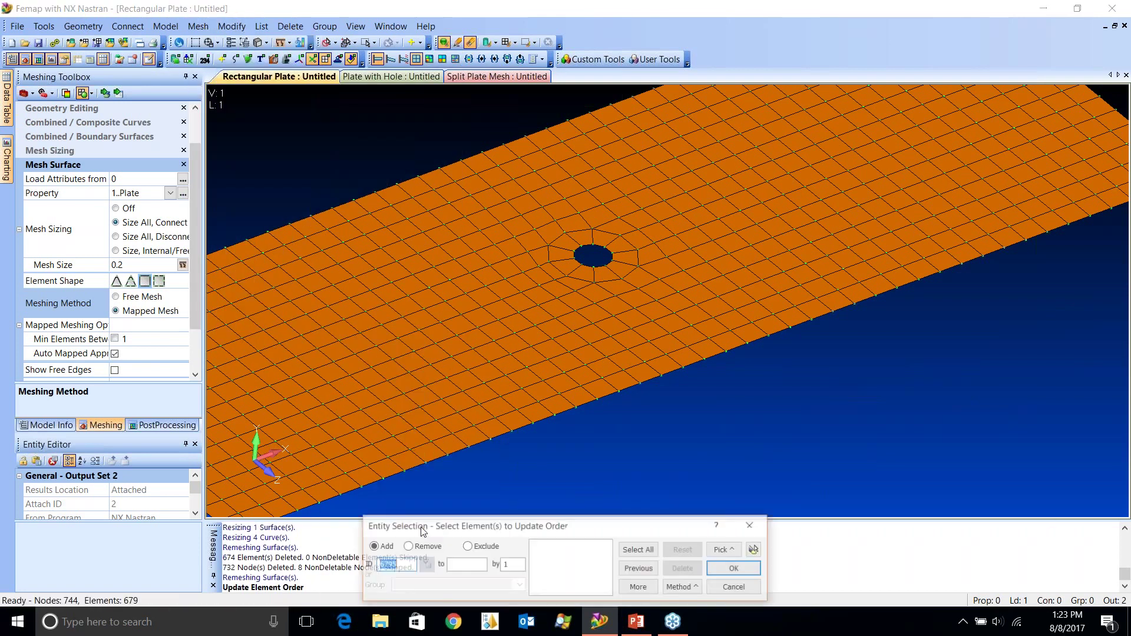
pyautogui.click(640, 548)
pyautogui.click(716, 565)
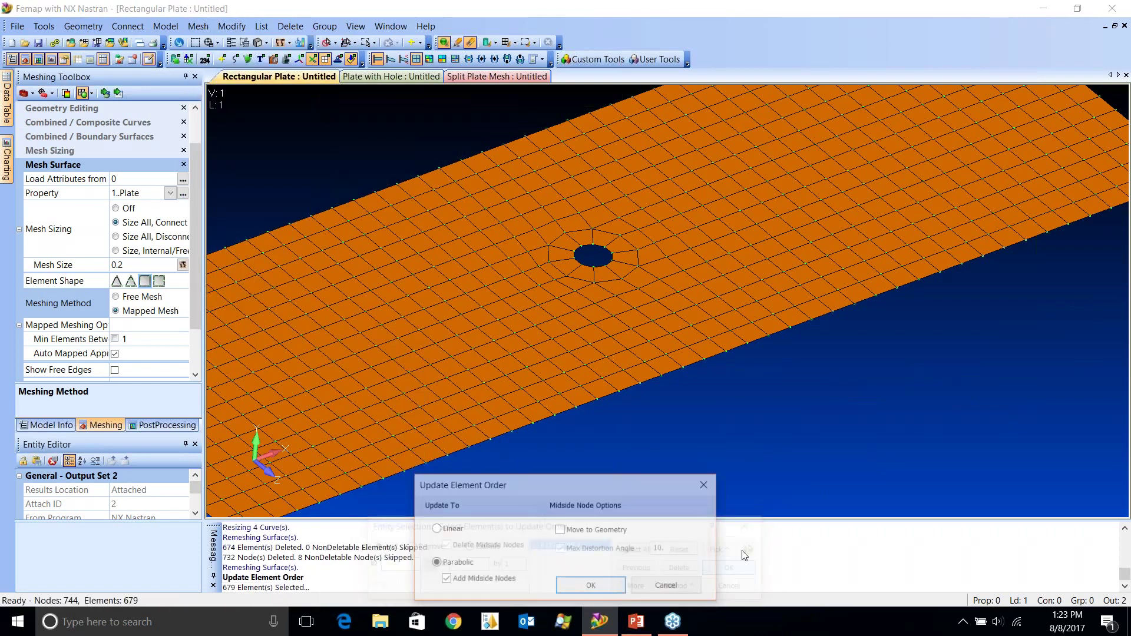
pyautogui.click(599, 582)
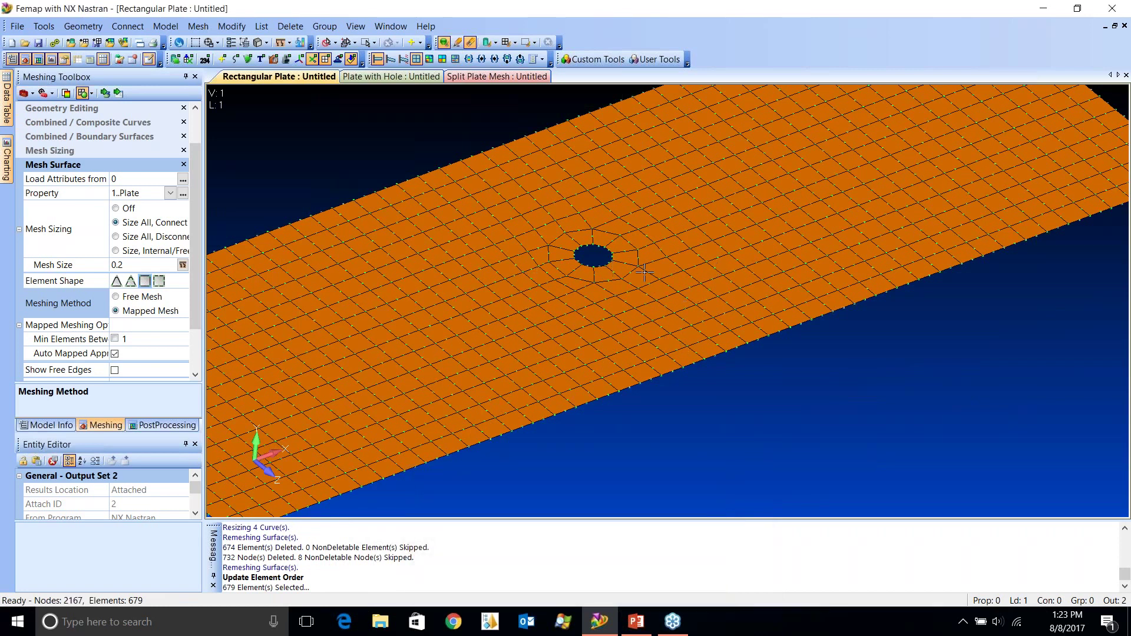
pyautogui.scroll(5, 644, 273)
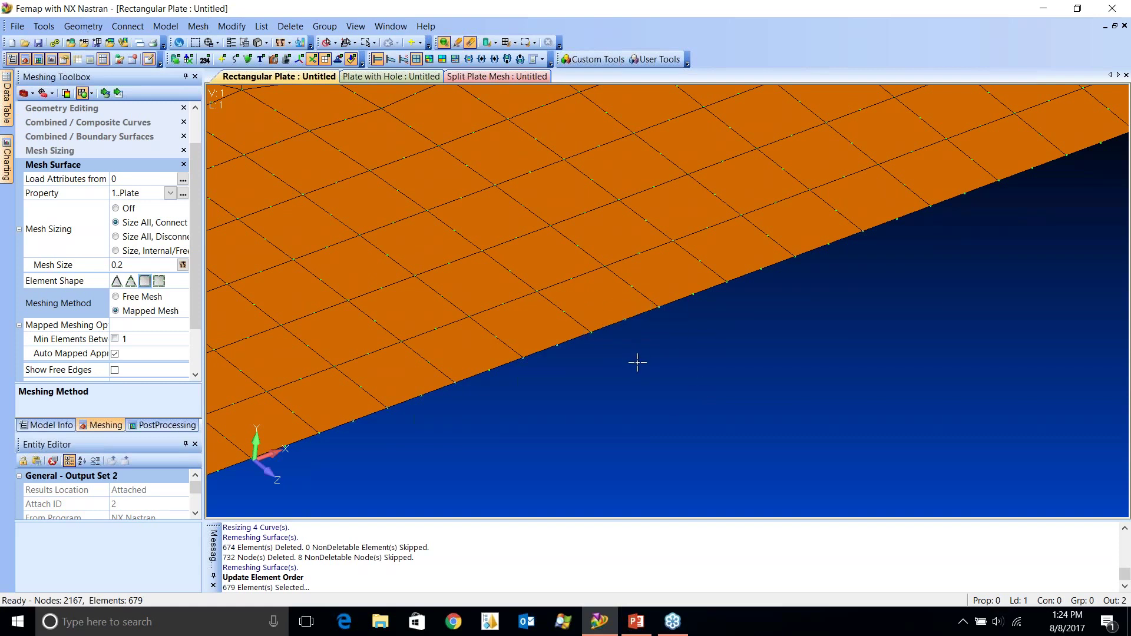
# - Switch to PowerPoint, view the Split Mesh slide with its two example images, and return to Femap
pyautogui.click(638, 628)
pyautogui.scroll(-5, 156, 376)
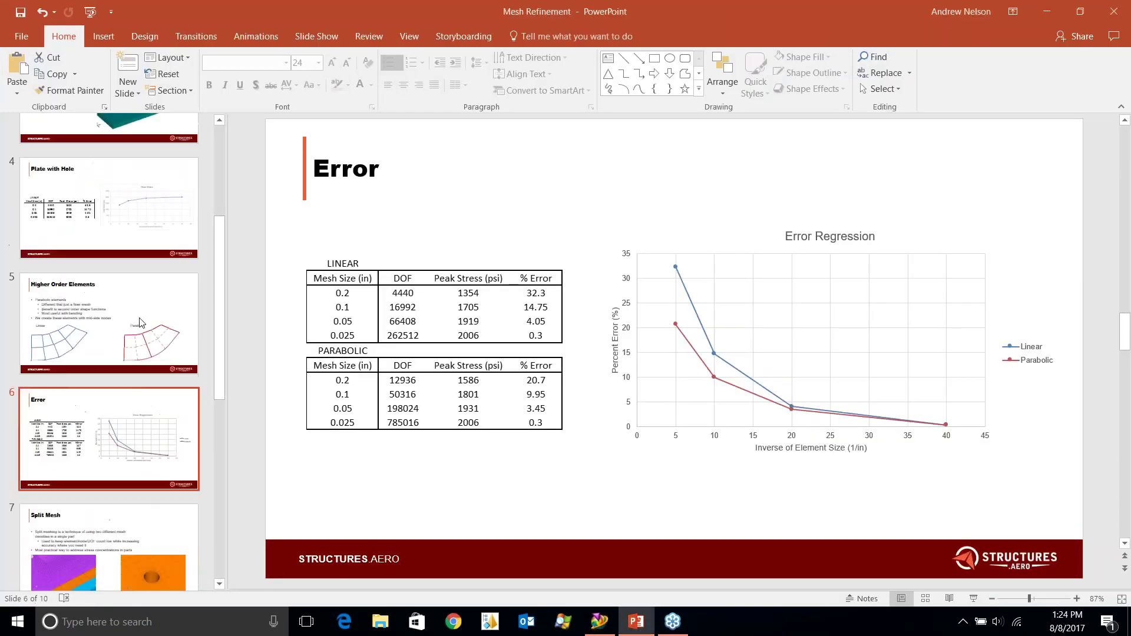
pyautogui.click(139, 359)
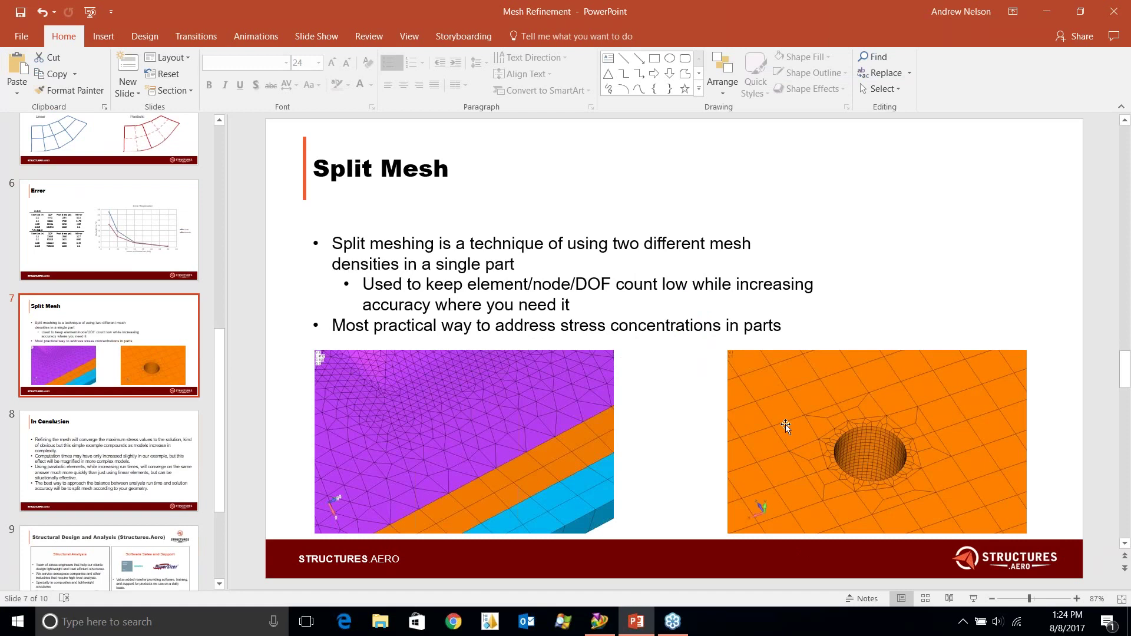
pyautogui.click(484, 408)
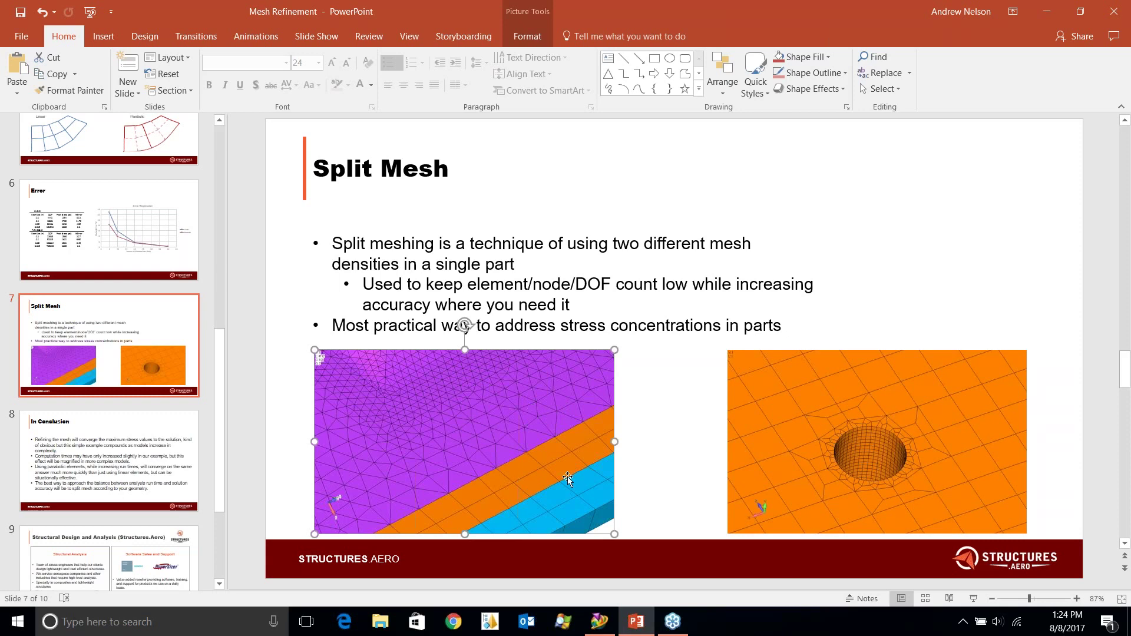
pyautogui.click(645, 620)
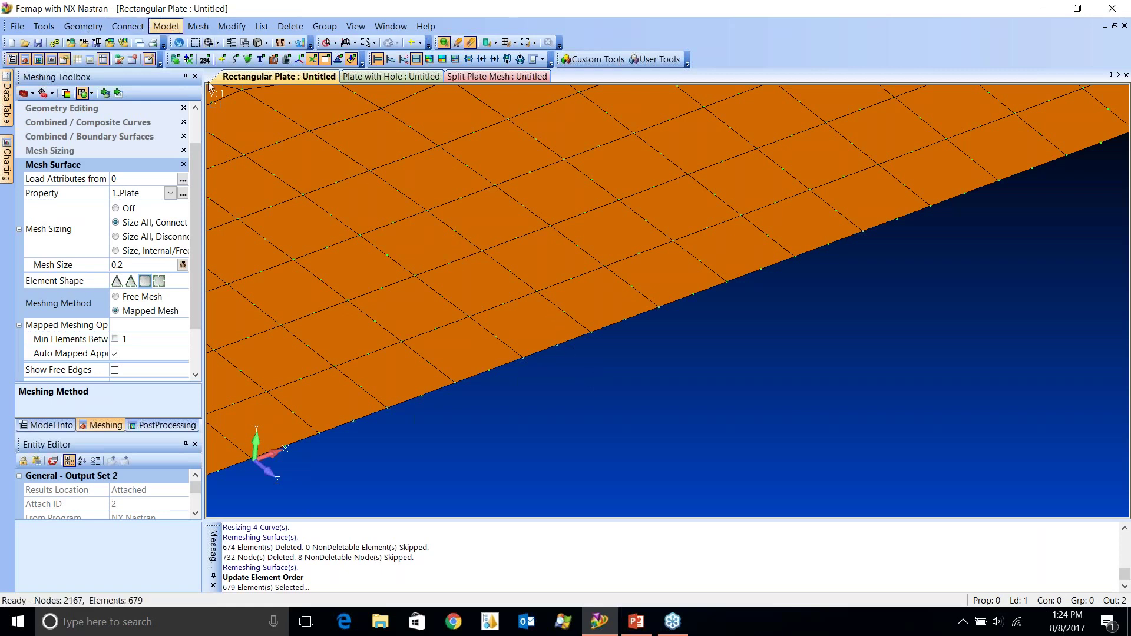
pyautogui.moveTo(408, 302); pyautogui.dragTo(412, 303, button='middle')
pyautogui.hotkey('ctrl', 'n')
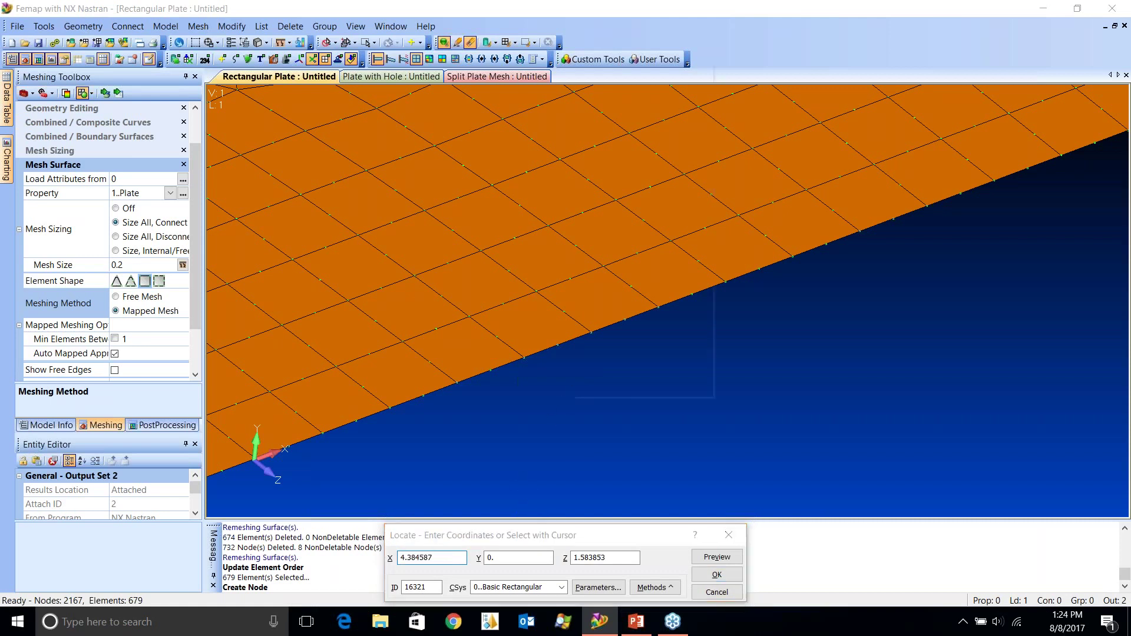
pyautogui.rightClick(571, 397)
pyautogui.click(618, 225)
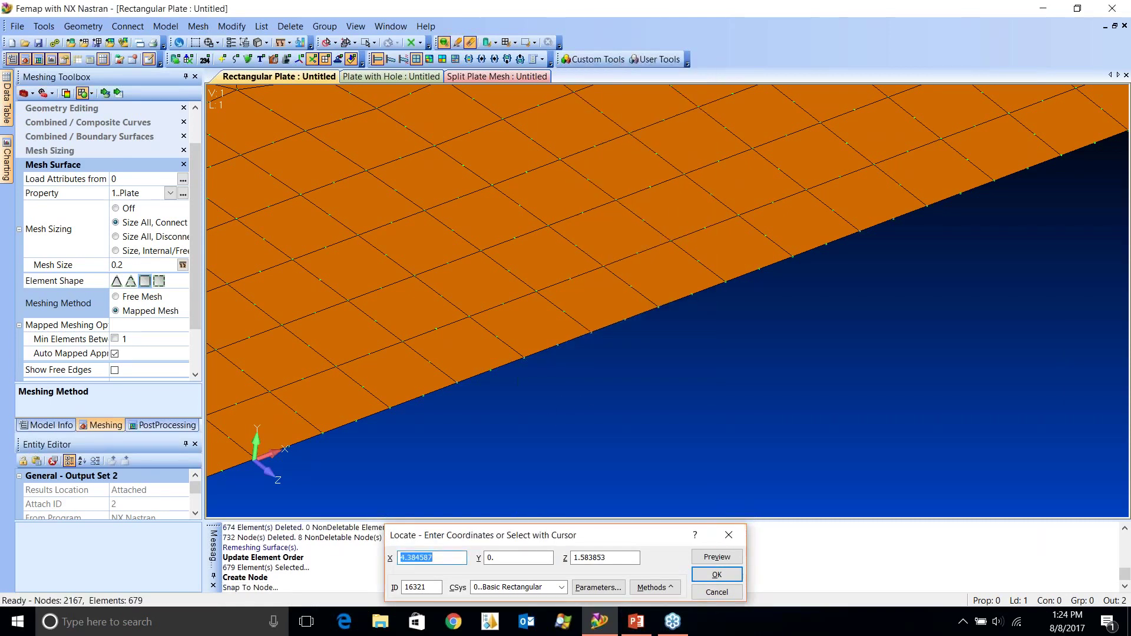
pyautogui.click(730, 544)
# - Copy one midside node on the plate's long edge once, placing the copy just outside the plate
pyautogui.click(231, 26)
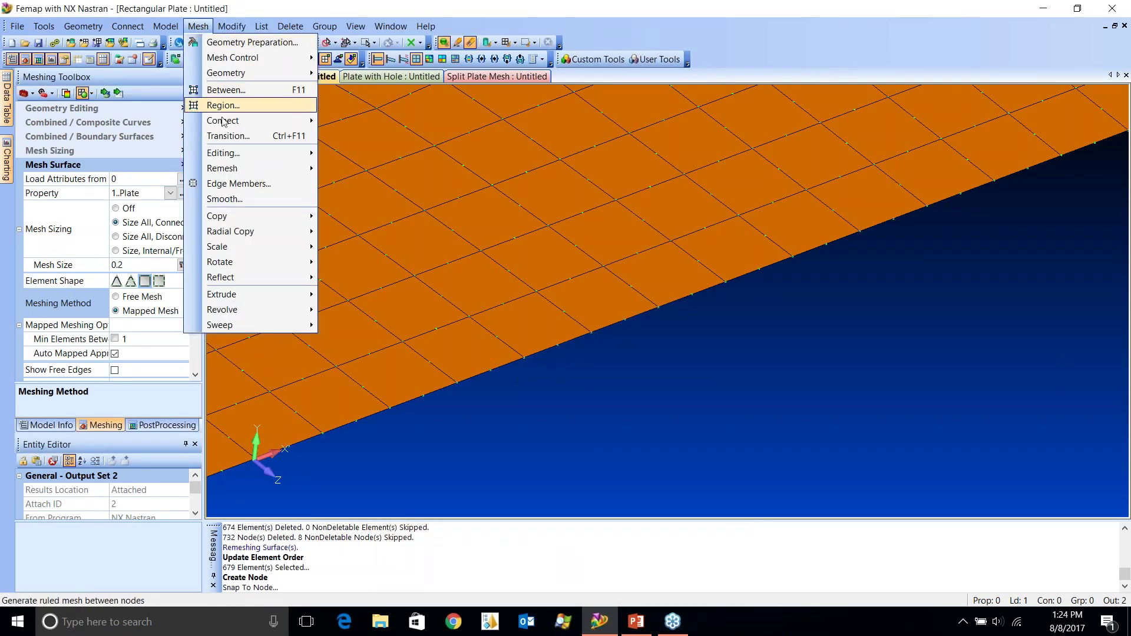
pyautogui.moveTo(219, 216)
pyautogui.click(345, 216)
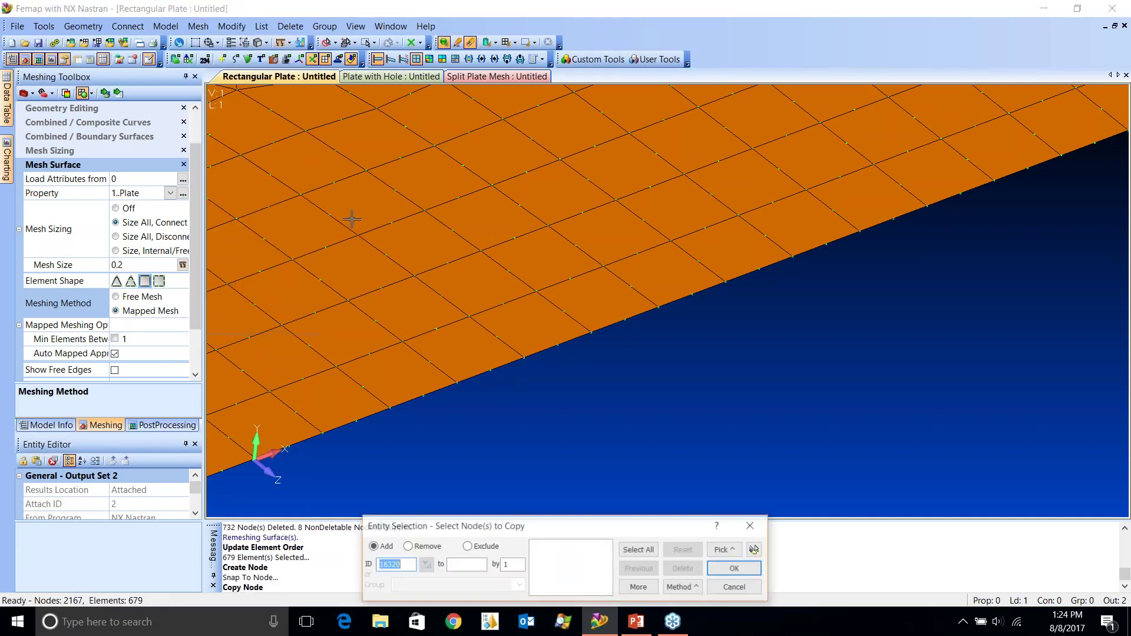
pyautogui.click(557, 342)
pyautogui.press('Return')
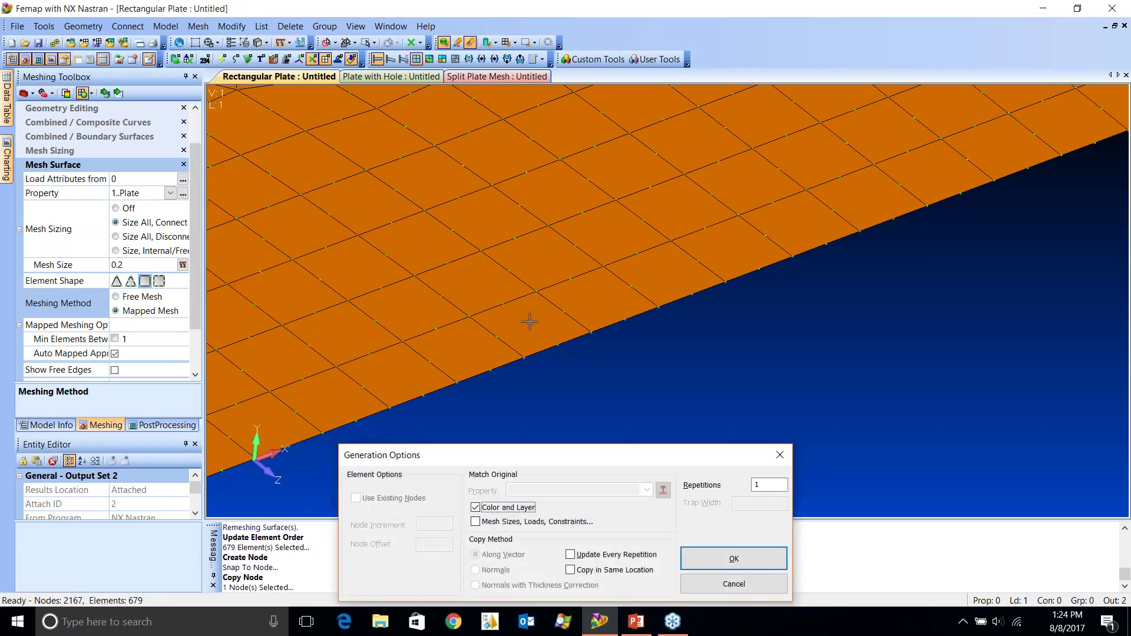
pyautogui.press('Return')
pyautogui.click(504, 303)
pyautogui.click(552, 349)
pyautogui.press('Return')
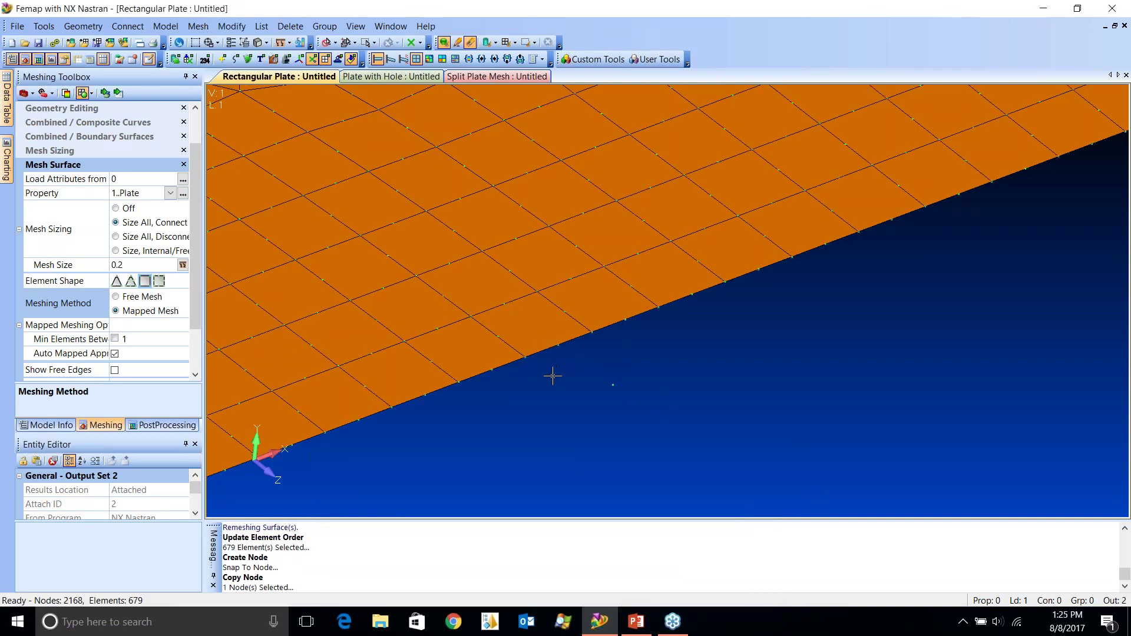
# - Create a triangular plate element with property 1..Plate from an edge corner node, the adjacent midside node and the copied outer node
pyautogui.hotkey('ctrl', 'e')
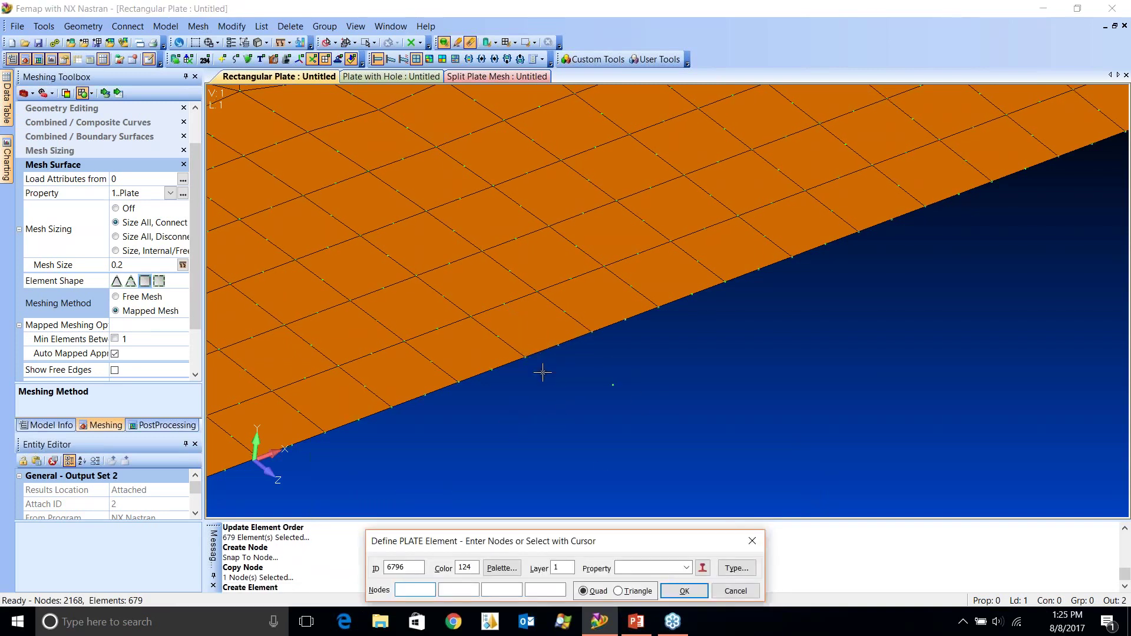
pyautogui.click(617, 591)
pyautogui.click(526, 358)
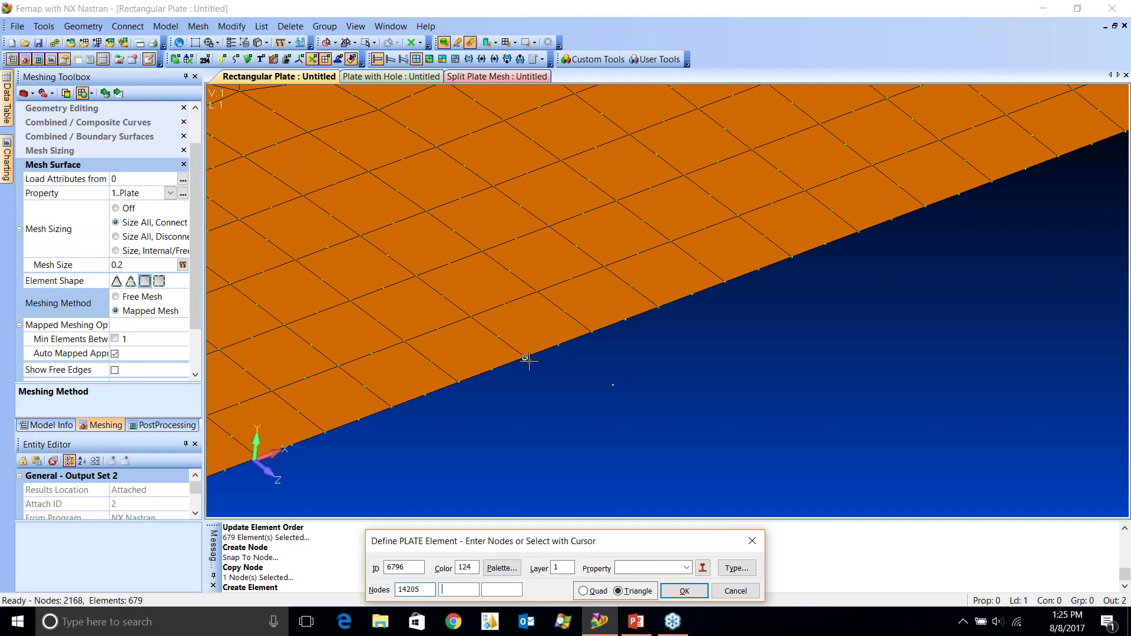
pyautogui.click(557, 345)
pyautogui.click(613, 385)
pyautogui.click(686, 567)
pyautogui.click(665, 582)
pyautogui.click(683, 591)
# - Create a second triangular plate element from the same midside node, the next corner node and the outer node, and finish element creation
pyautogui.click(558, 346)
pyautogui.click(592, 332)
pyautogui.click(611, 385)
pyautogui.click(683, 591)
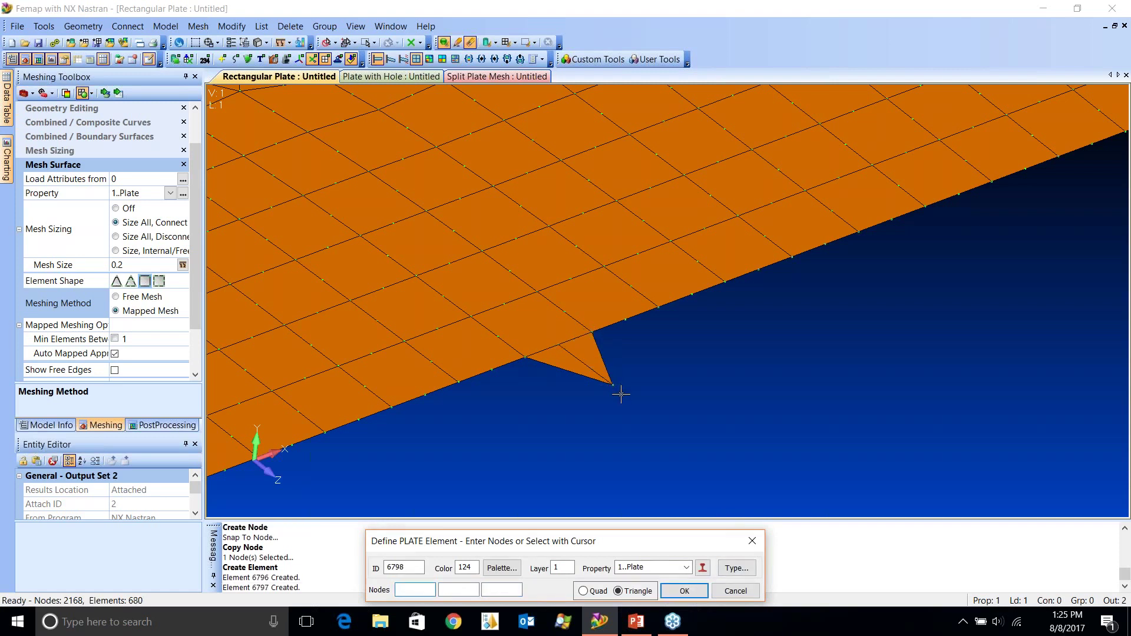
pyautogui.press('Escape')
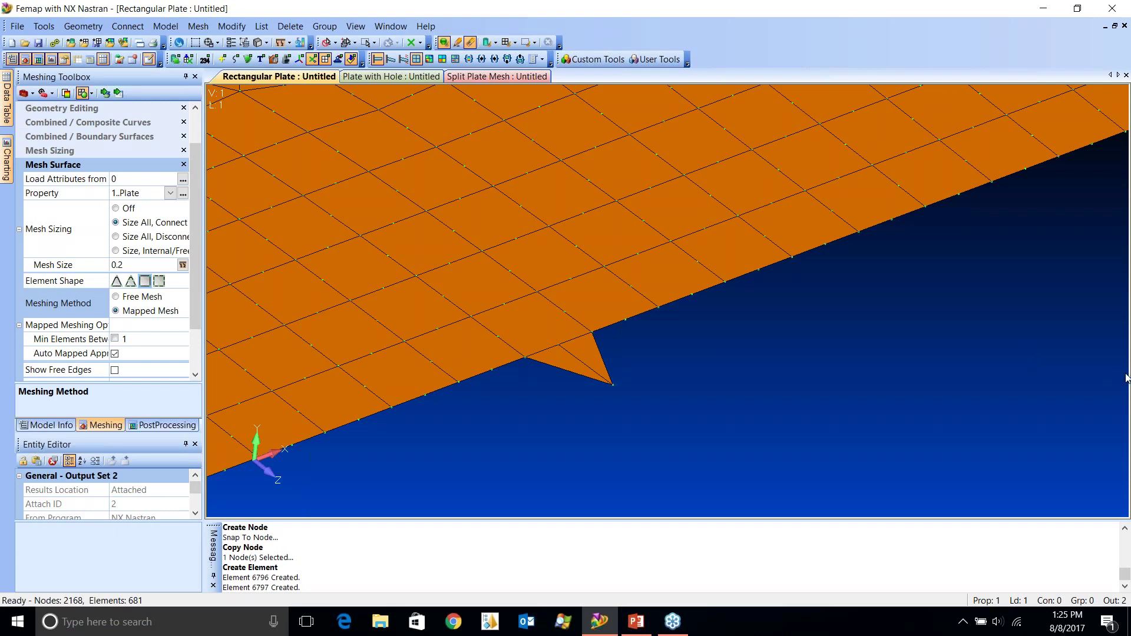
# - Switch to the Split Plate Mesh model and examine the refined mesh and von Mises stress contour around the hole
pyautogui.click(1123, 338)
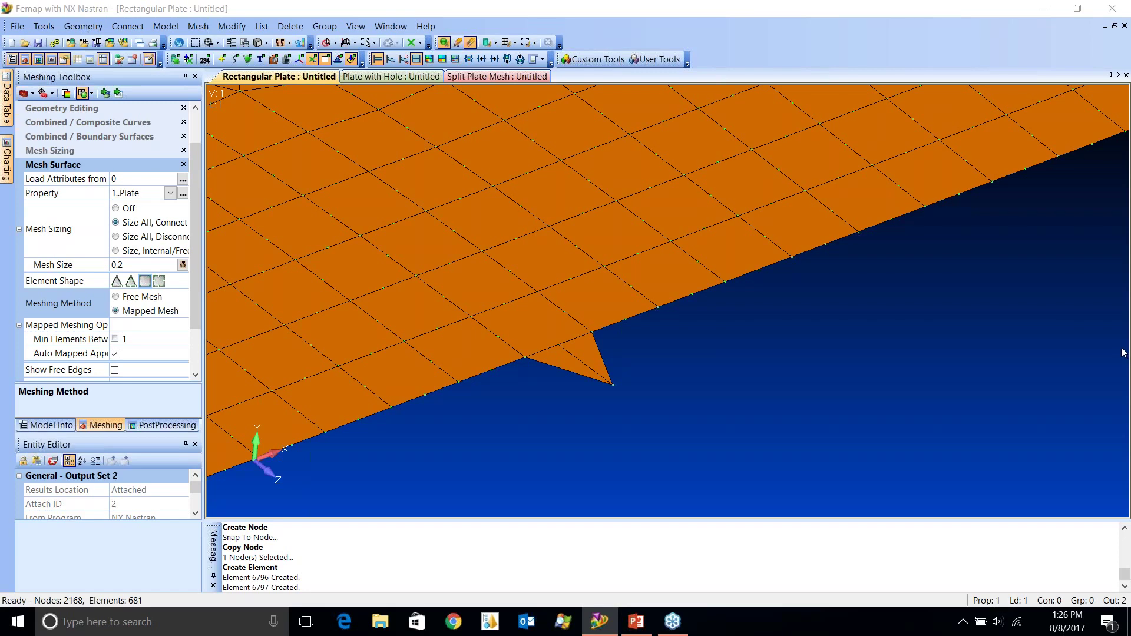
pyautogui.click(467, 76)
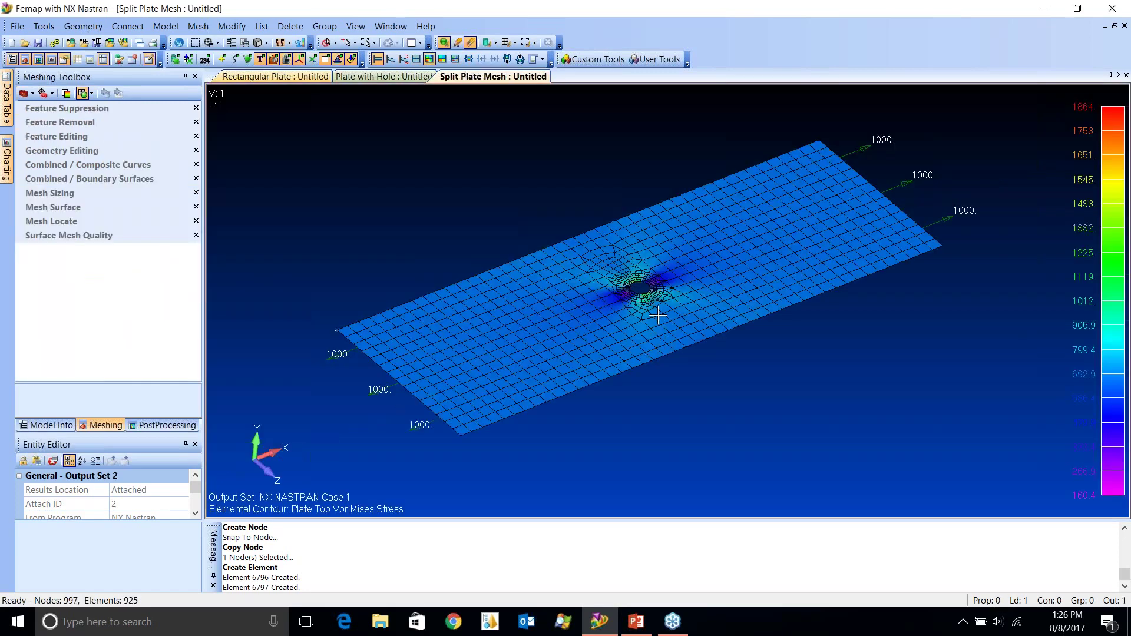
pyautogui.scroll(5, 592, 293)
pyautogui.scroll(3, 616, 255)
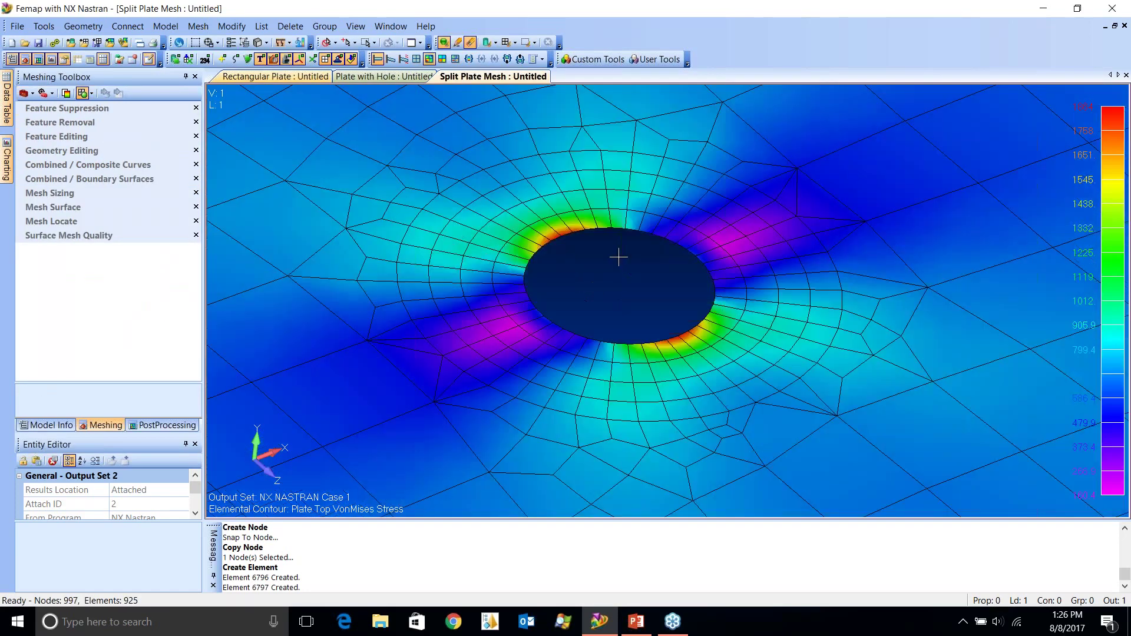
# - Toggle the node display on and off to inspect the nodes around the hole in the split plate mesh
pyautogui.scroll(-2, 578, 220)
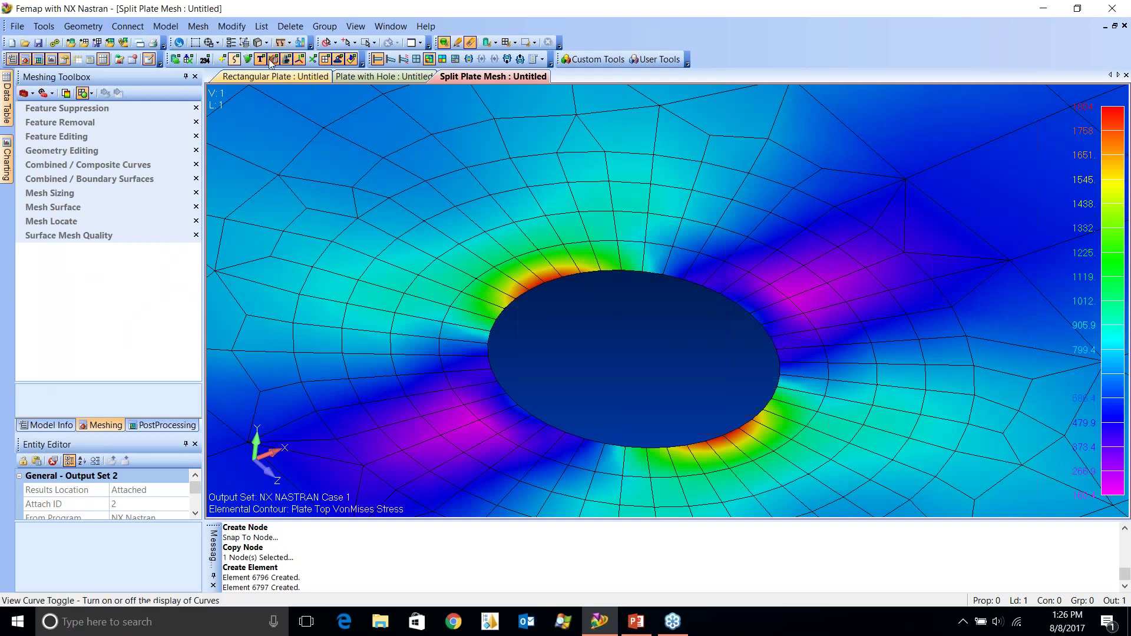
pyautogui.click(313, 60)
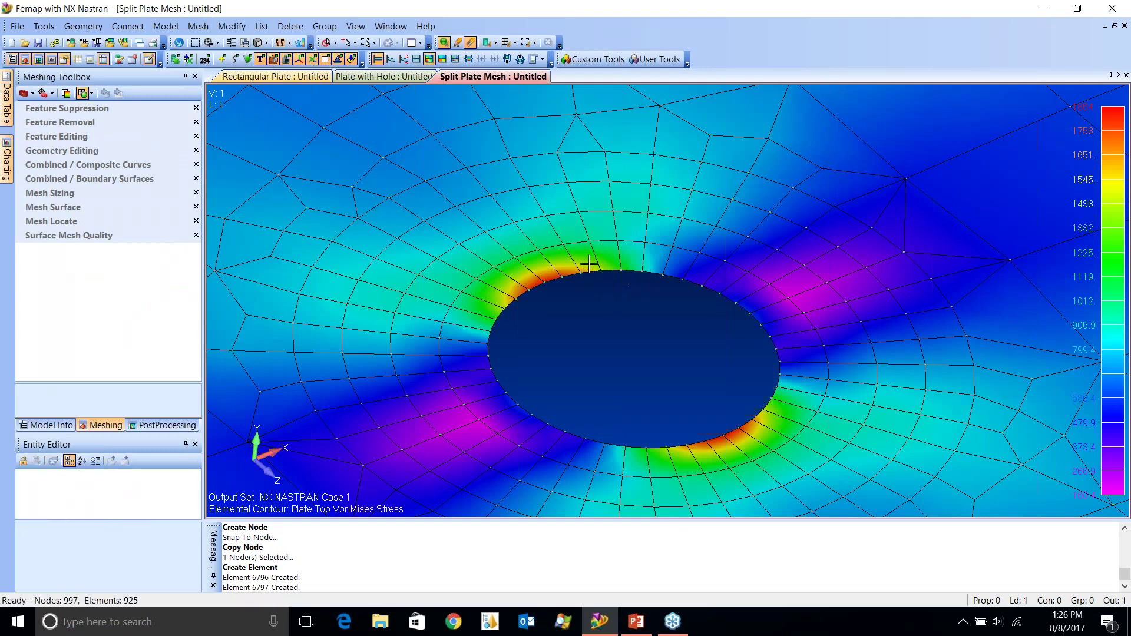
pyautogui.click(312, 60)
# - Switch to the Rectangular Plate model and bring up the Error slide of the Mesh Refinement presentation in PowerPoint
pyautogui.click(265, 77)
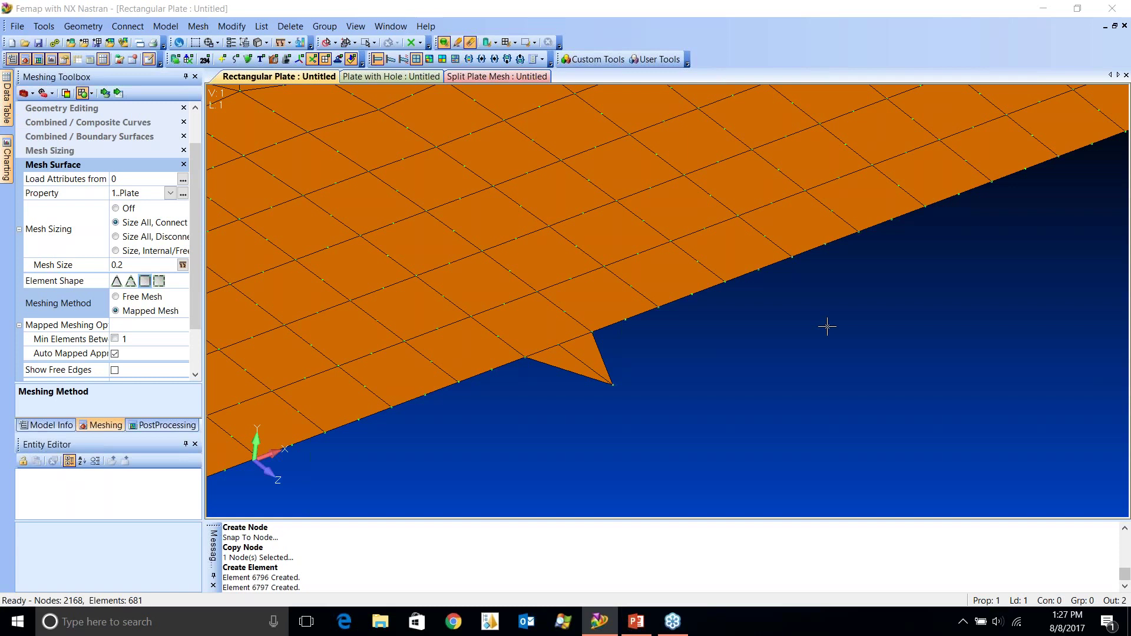
pyautogui.click(645, 630)
pyautogui.press('pageup')
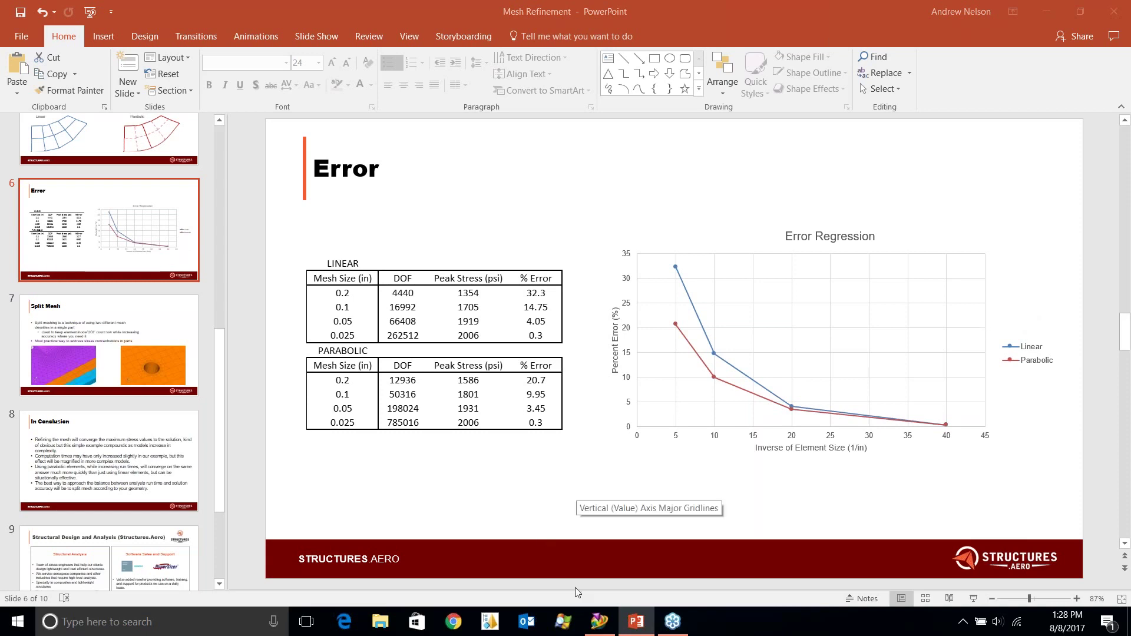
# - Return to Femap and review the Mesh Surface options for sizing, element shape and meshing method on the Rectangular Plate model
pyautogui.click(600, 621)
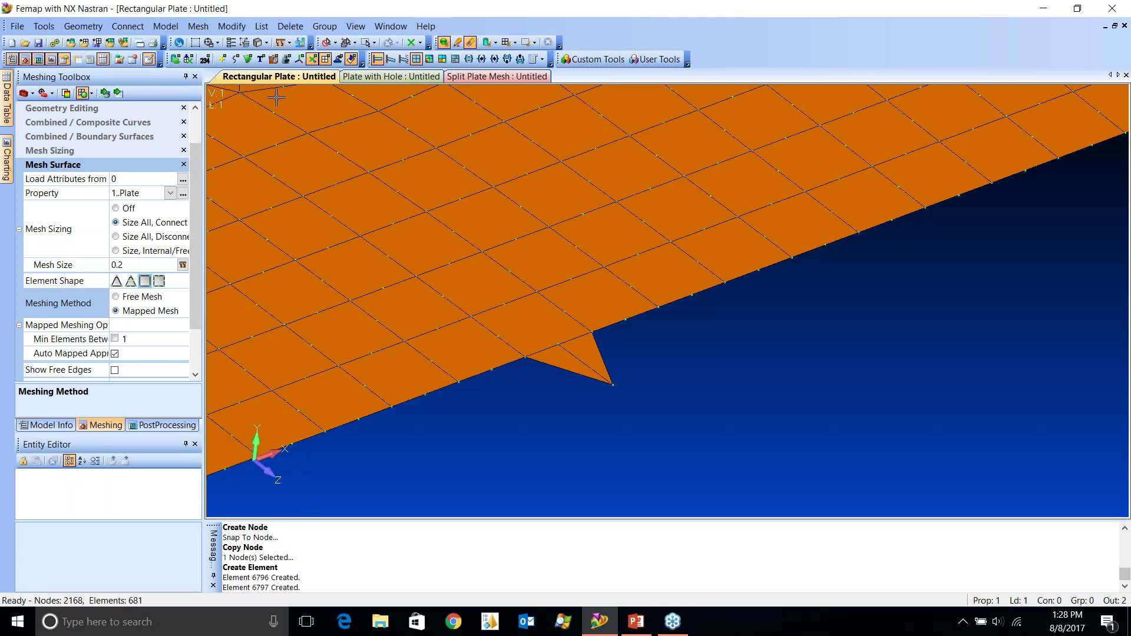
pyautogui.scroll(-3, 101, 268)
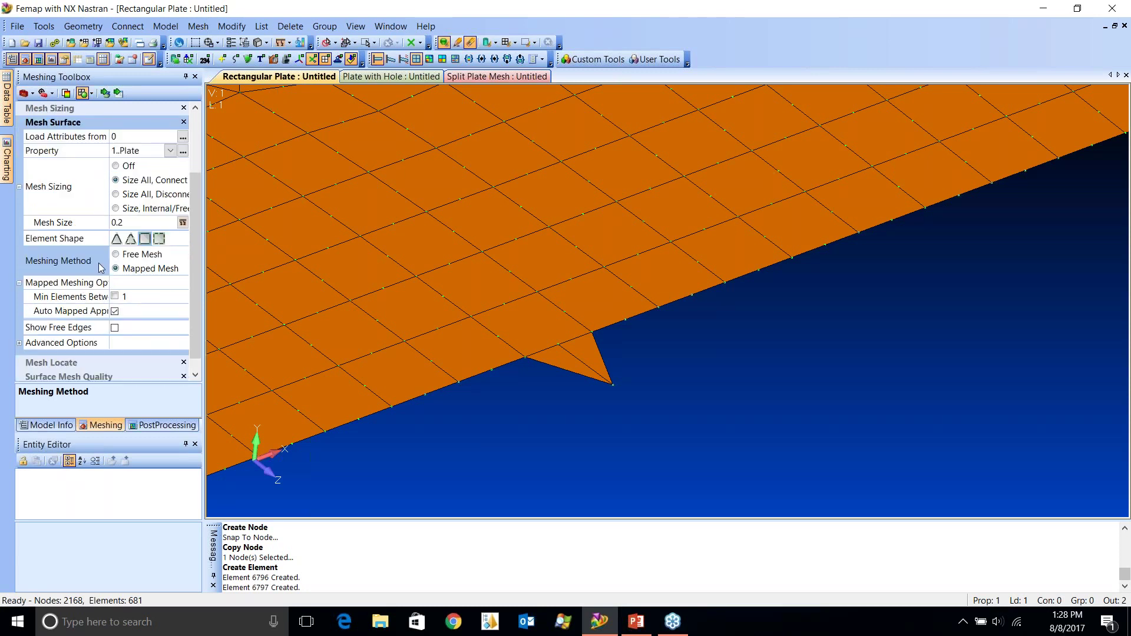
pyautogui.scroll(5, 118, 247)
pyautogui.scroll(-3, 124, 259)
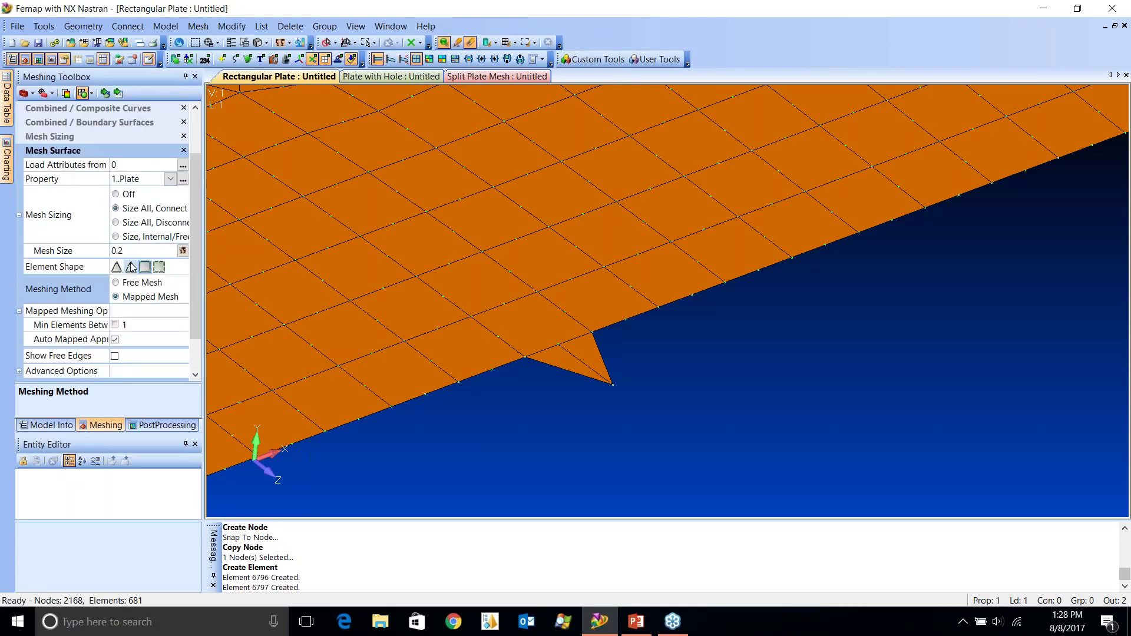
pyautogui.scroll(-3, 131, 267)
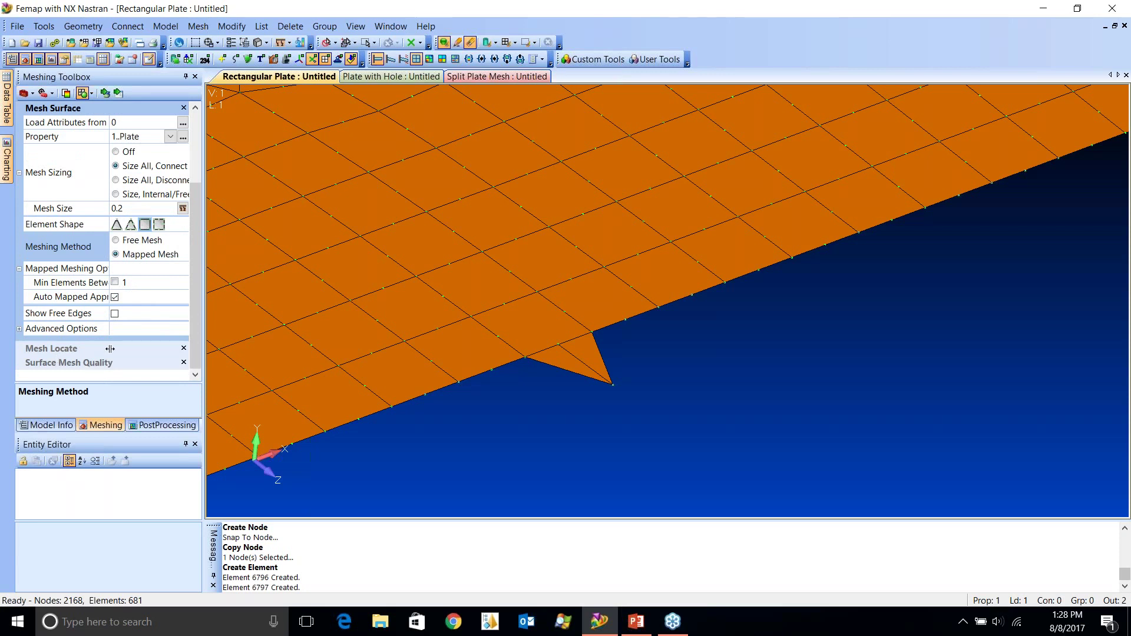
pyautogui.scroll(3, 139, 283)
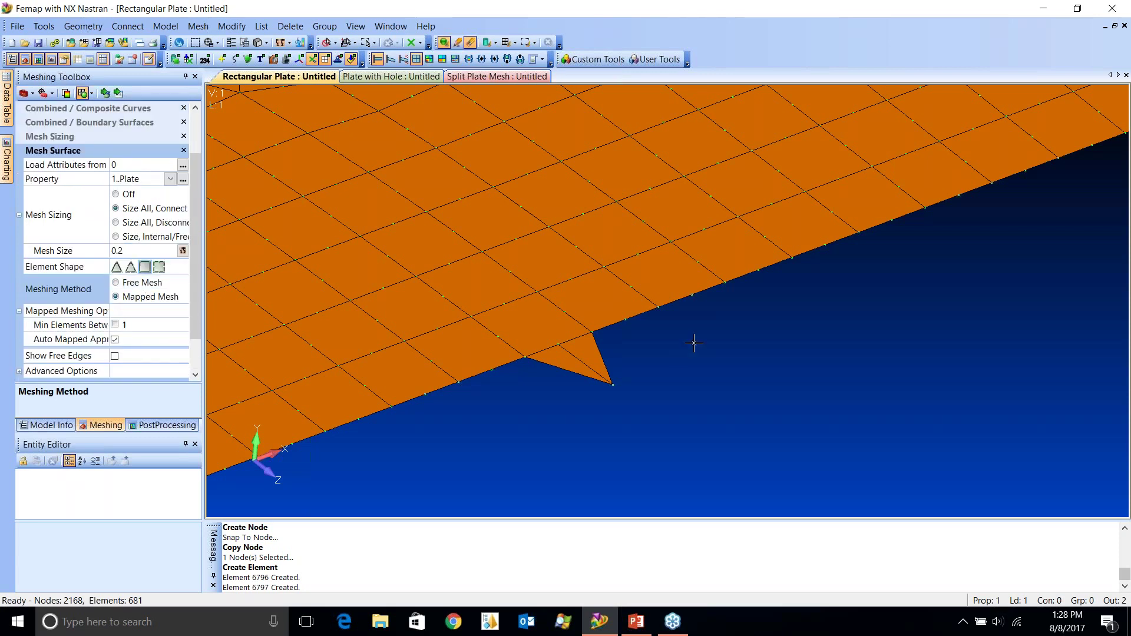